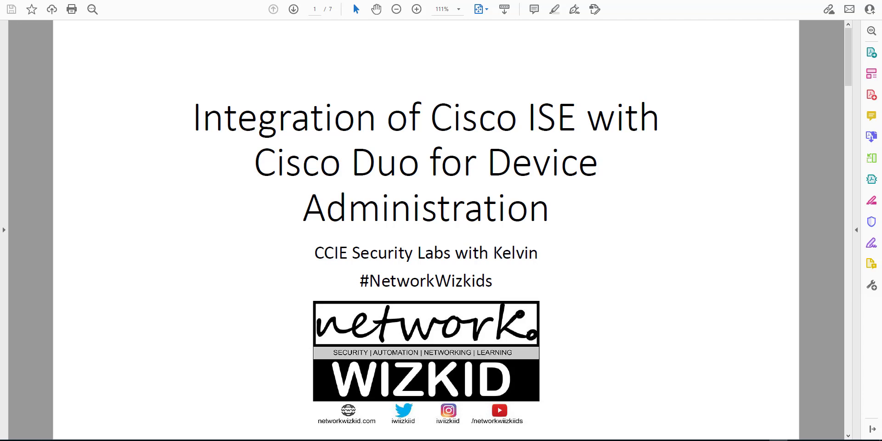
Step: Read through the ISE and Duo integration slides from the title page to the Lab Setup page
scroll(678, 204, "down", 1)
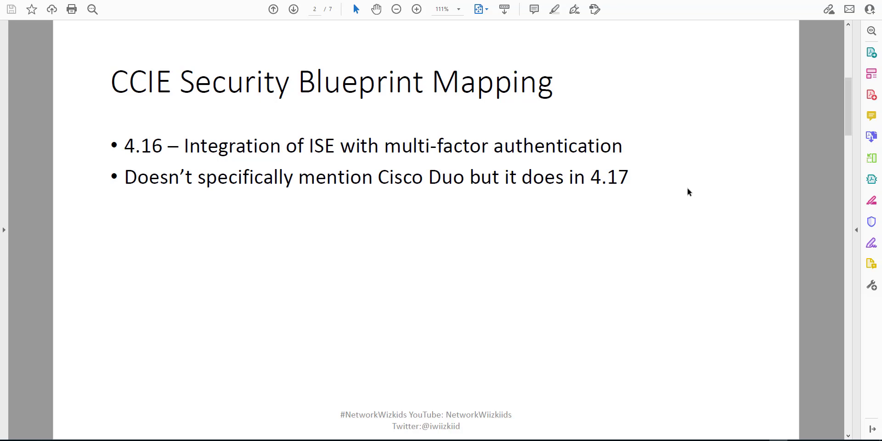
key("Right")
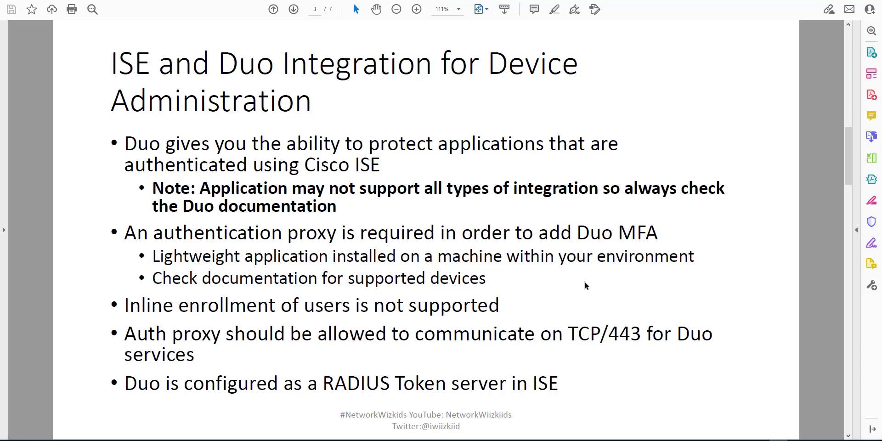
scroll(585, 282, "down", 2)
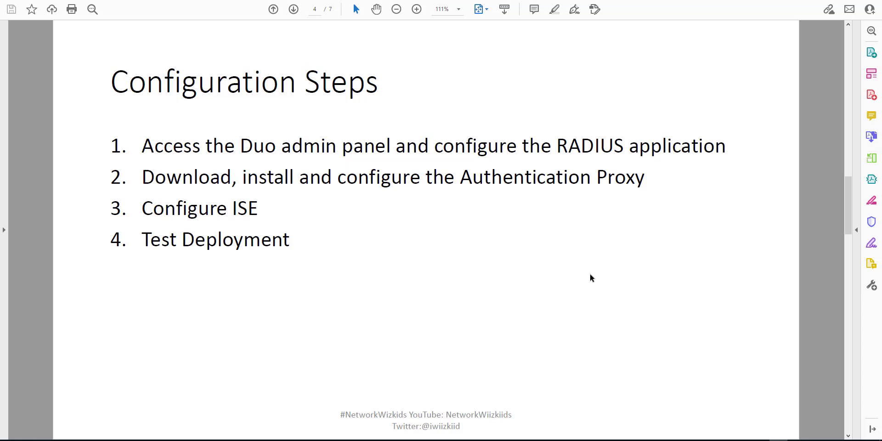
key("Right")
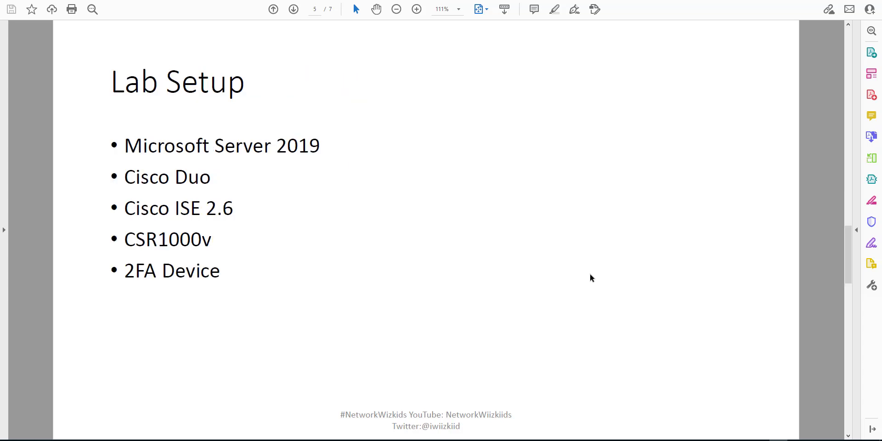
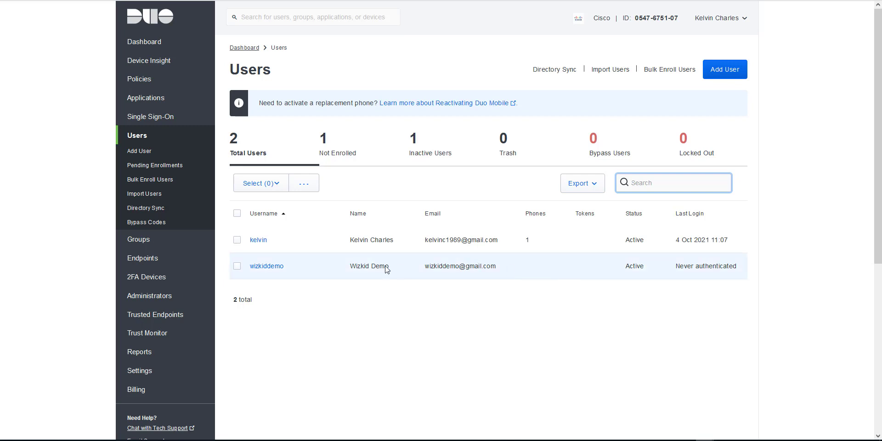
Step: Check which Duo users are not enrolled, return to the full user list and open the demo user's record
left_click(337, 158)
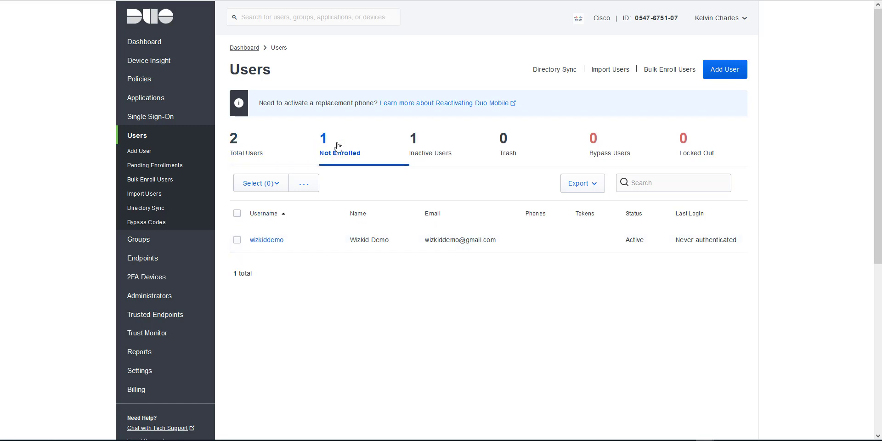
left_click(260, 142)
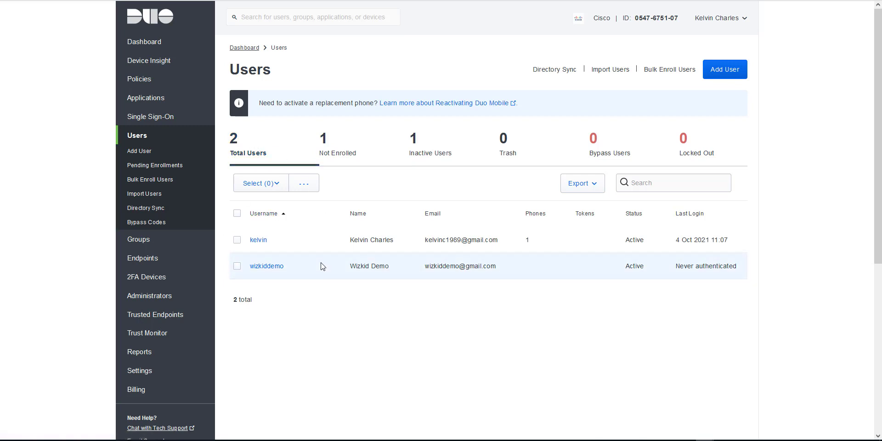
left_click(281, 272)
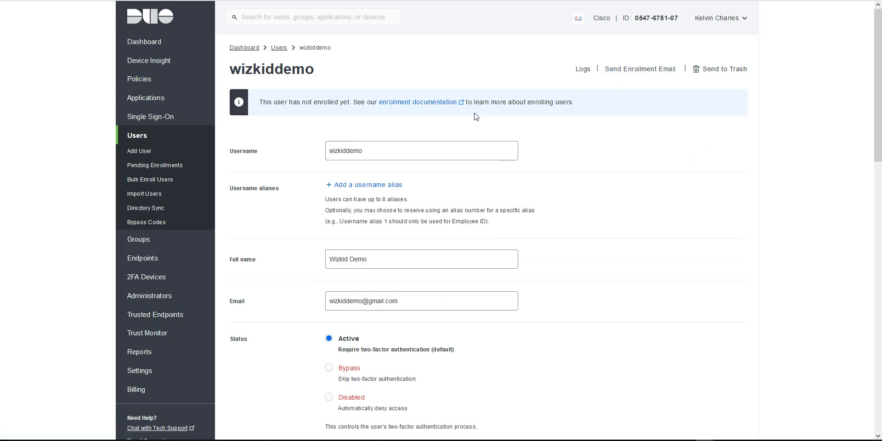
Step: Check the demo user's e-mail address and send that user the Duo enrollment email
left_click(390, 299)
key("ctrl+a")
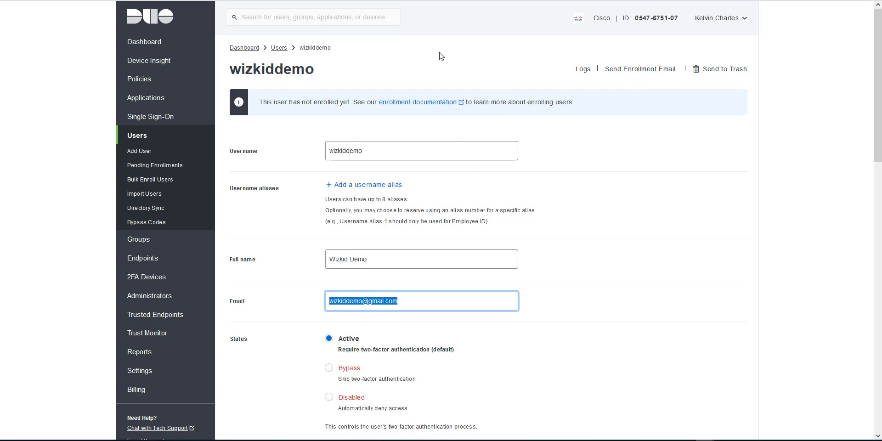
left_click(628, 85)
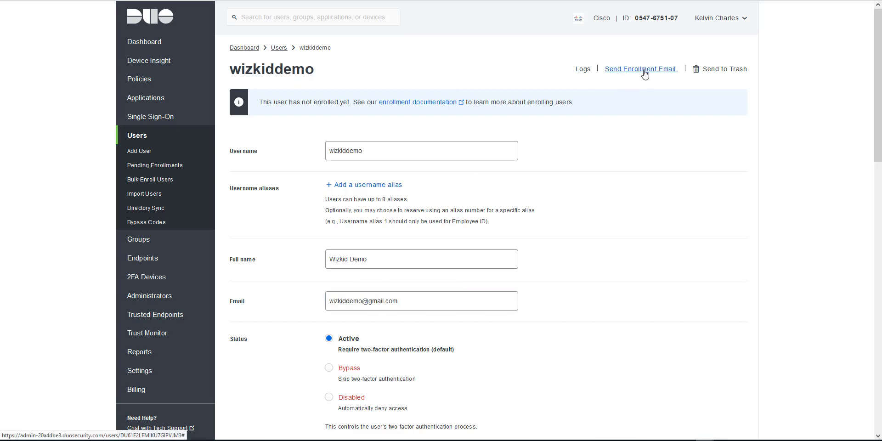
left_click(641, 72)
left_click_drag(260, 55, 329, 55)
left_click(329, 54)
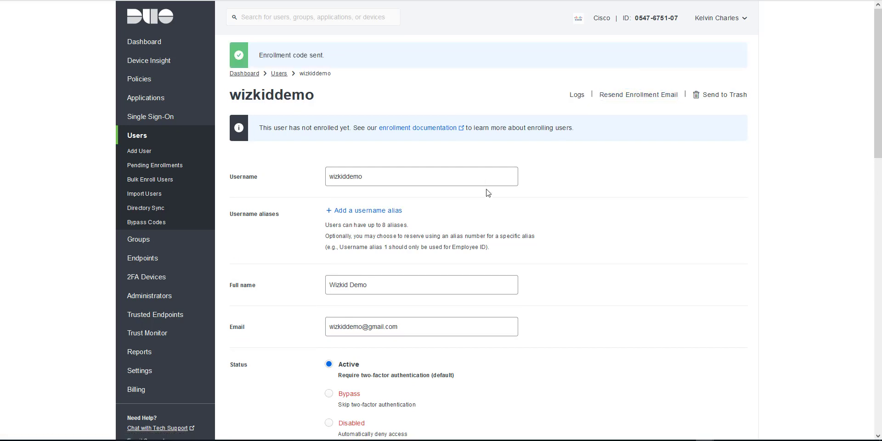
Step: Switch to the Android-001 virtual machine and open the enrollment link from the Duo Security Enrollment message in Gmail
mouse_move(393, 440)
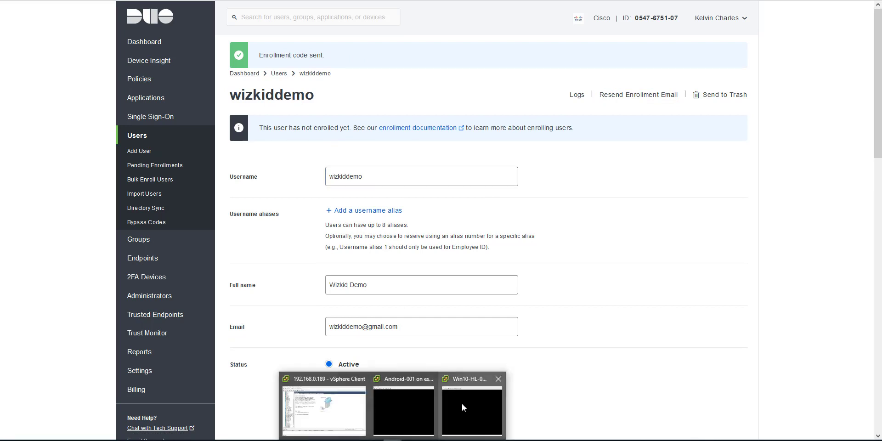
left_click(420, 414)
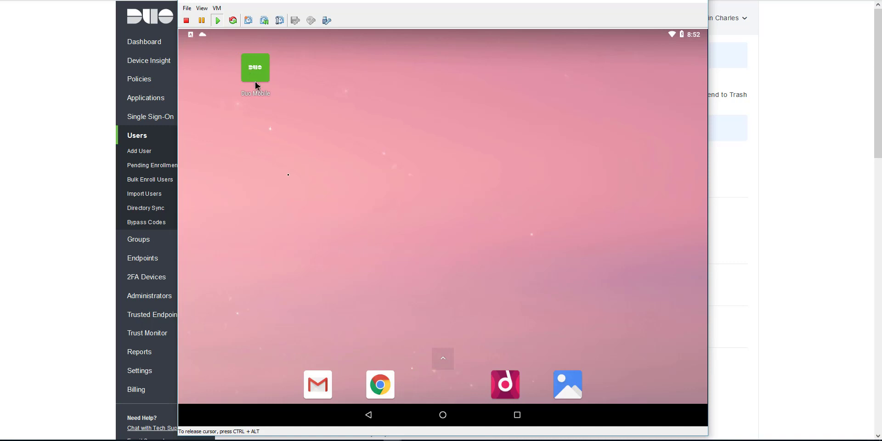
left_click(330, 390)
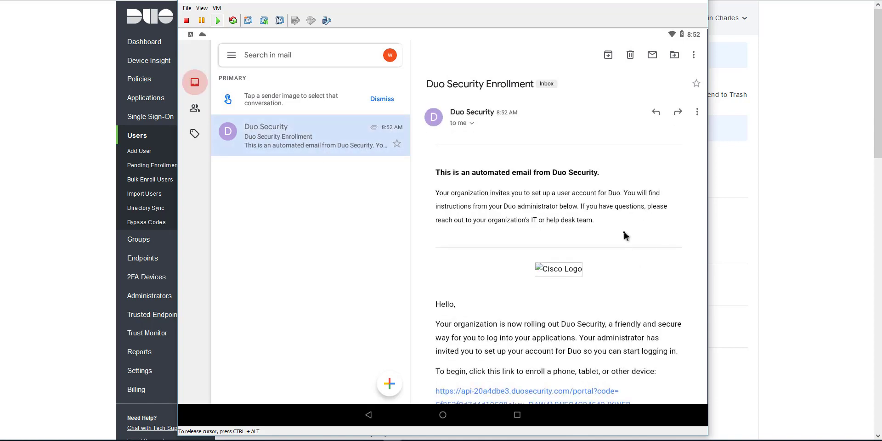
scroll(618, 236, "down", 2)
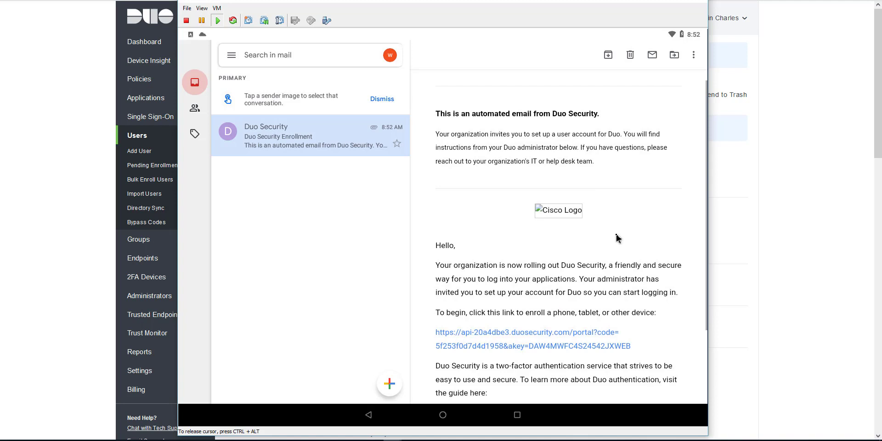
scroll(616, 237, "down", 3)
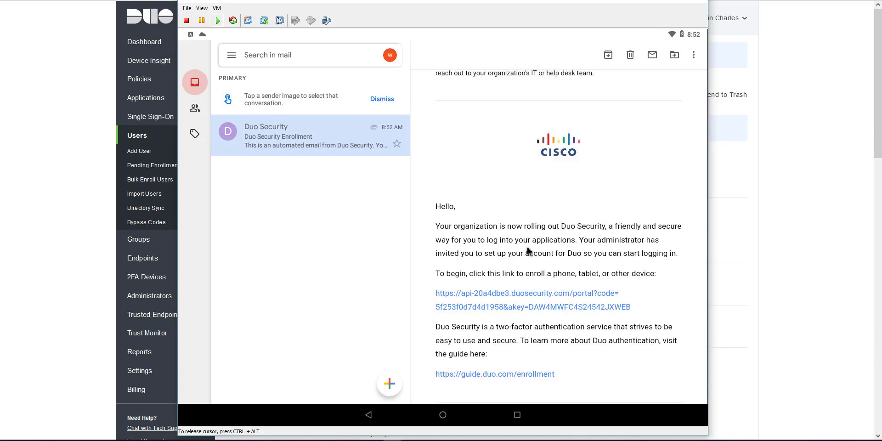
left_click(539, 298)
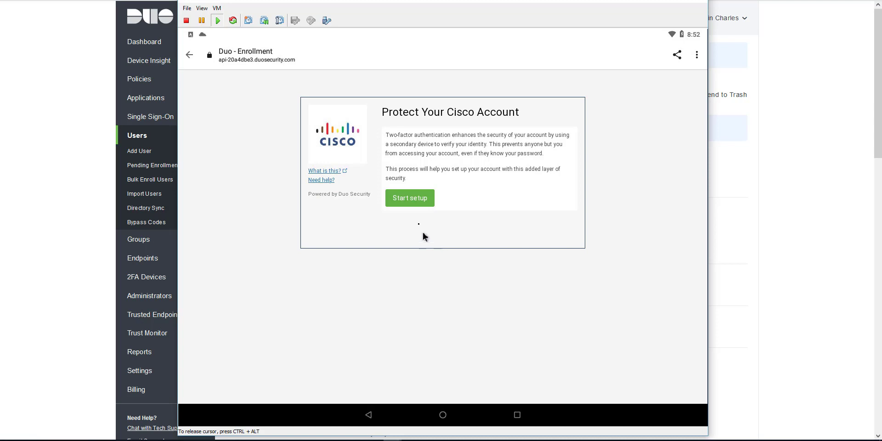
Step: Enroll the device as a Tablet with Duo Mobile already installed and connect the account to the Duo Mobile app
left_click(417, 202)
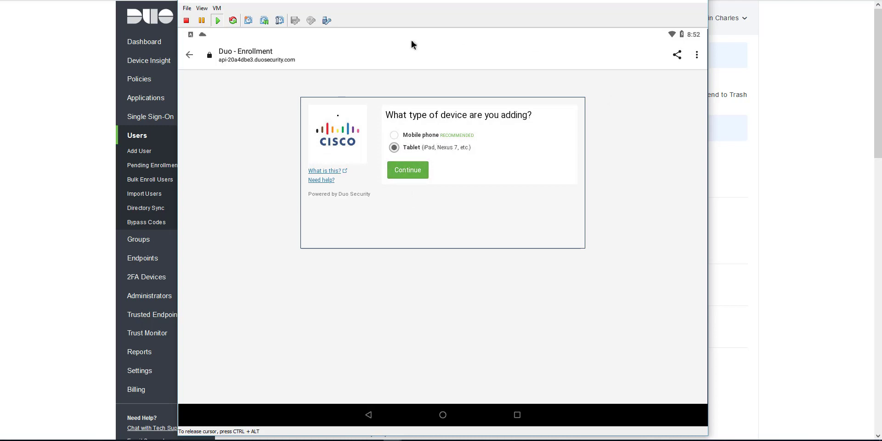
left_click(408, 172)
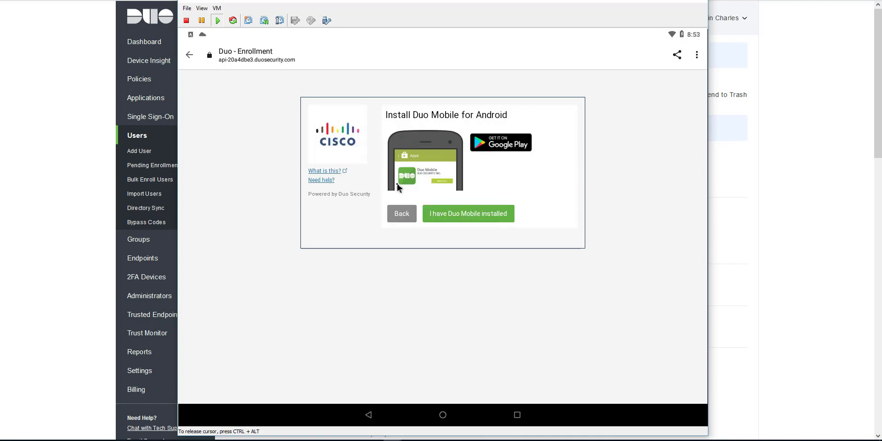
left_click(452, 219)
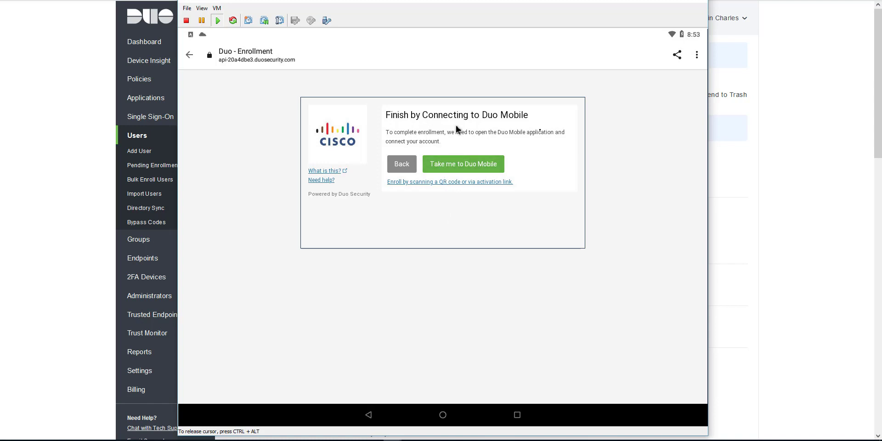
left_click(465, 168)
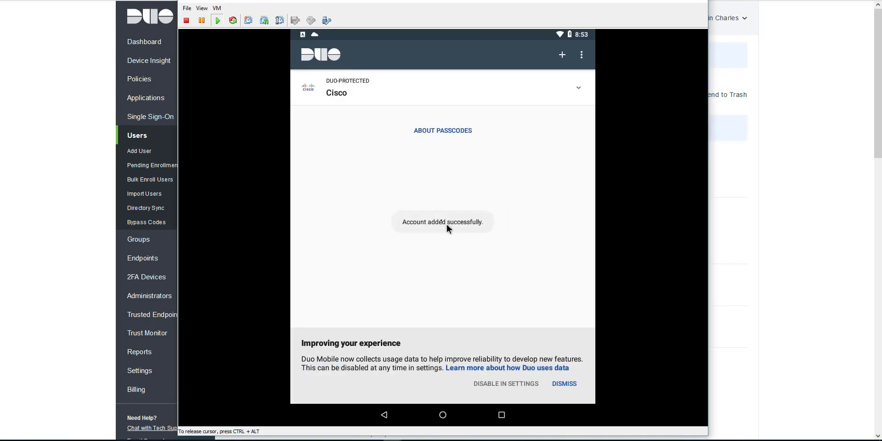
Step: Examine the Cisco account entry added in Duo Mobile
left_click(393, 103)
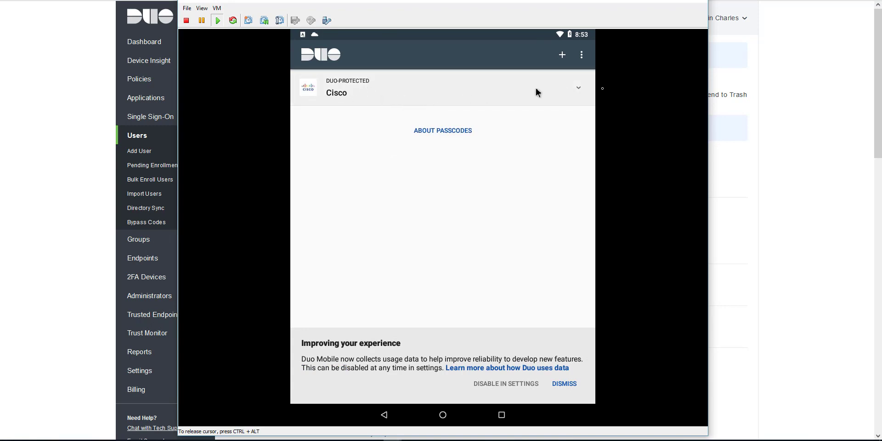
left_click(520, 91)
left_click(519, 92)
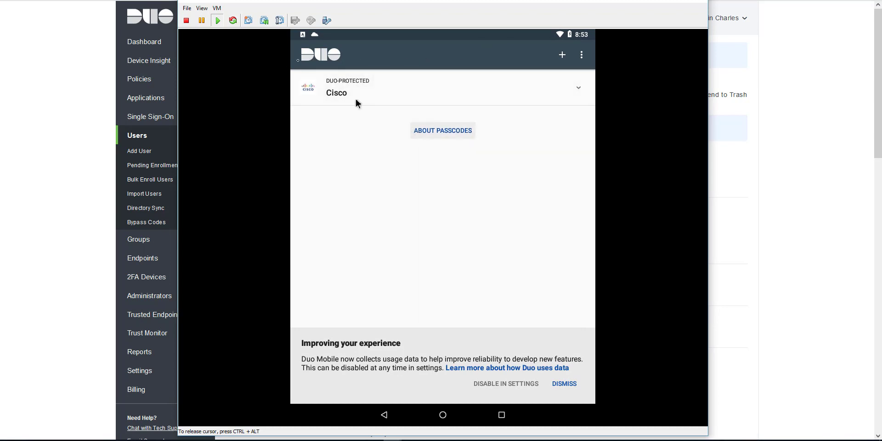
Step: Return to the Duo admin panel and review the enrollment status in the Users list
left_click(664, 3)
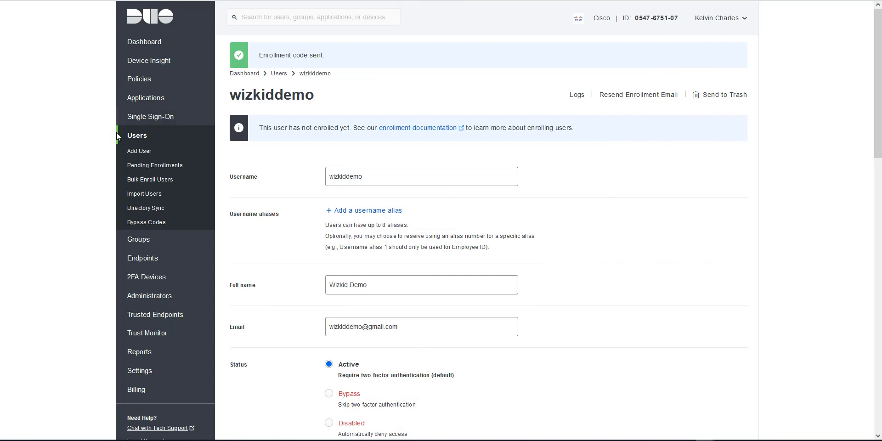
left_click(137, 135)
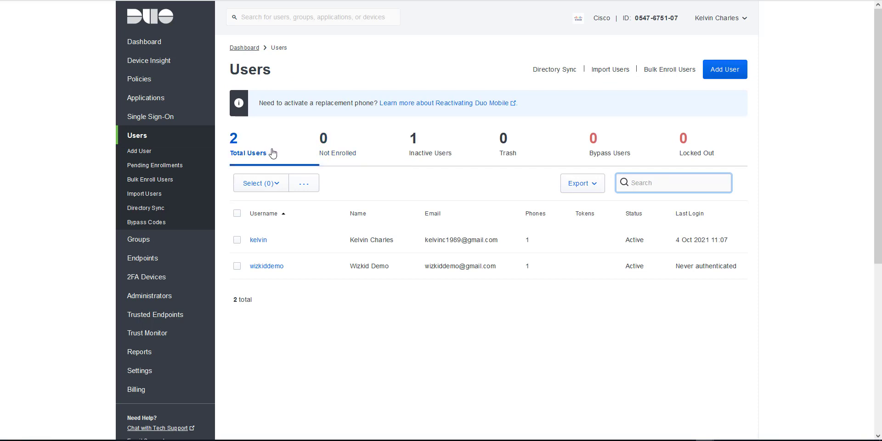
left_click(344, 145)
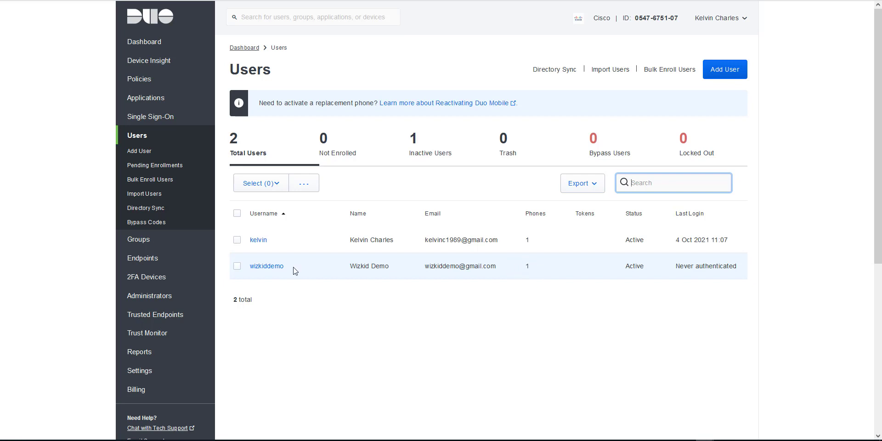
Step: Open the demo user's record and examine its registered phone, platform and endpoint details
left_click(270, 267)
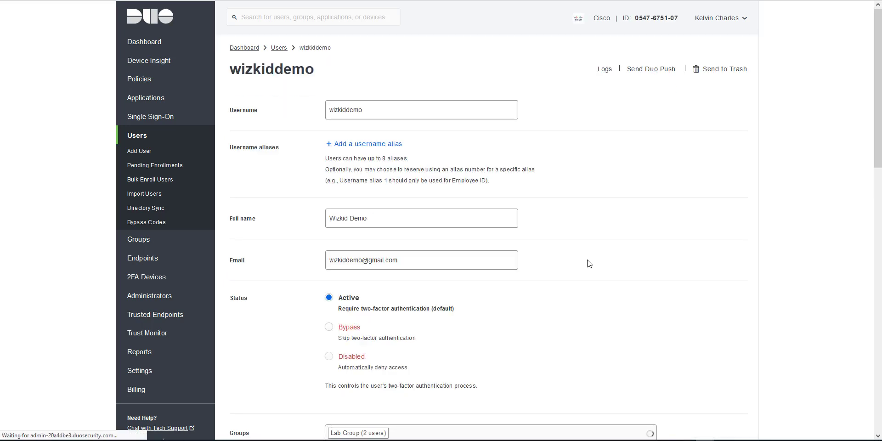
scroll(591, 264, "down", 10)
scroll(588, 262, "down", 3)
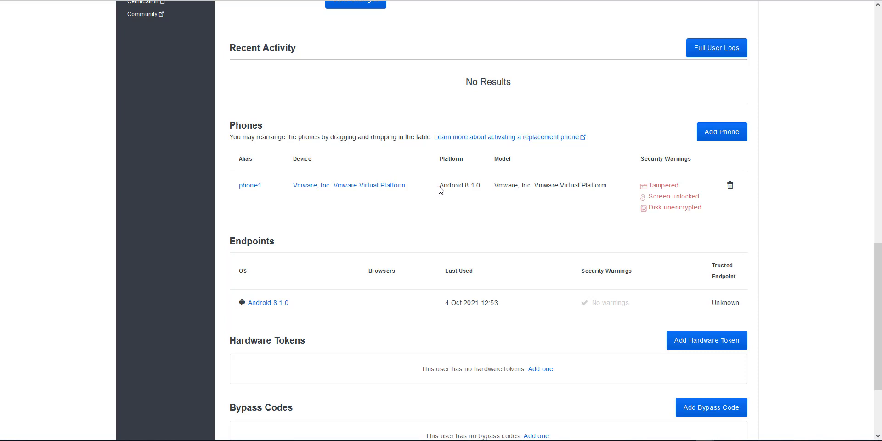
left_click_drag(440, 189, 482, 200)
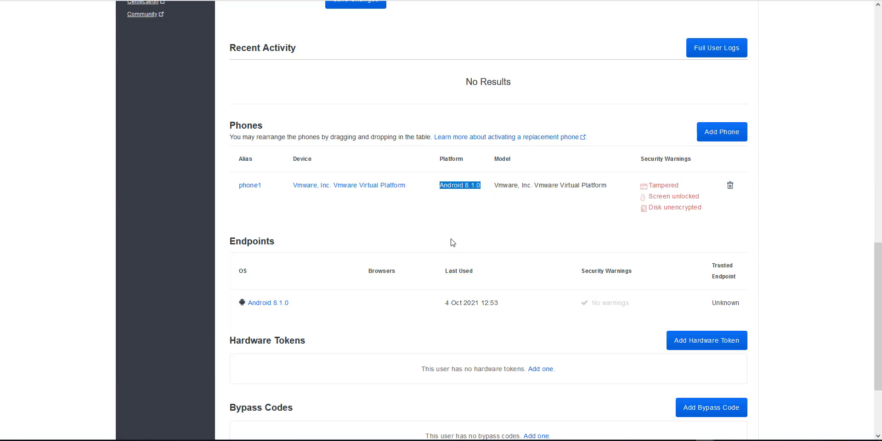
scroll(524, 233, "down", 3)
scroll(520, 233, "up", 14)
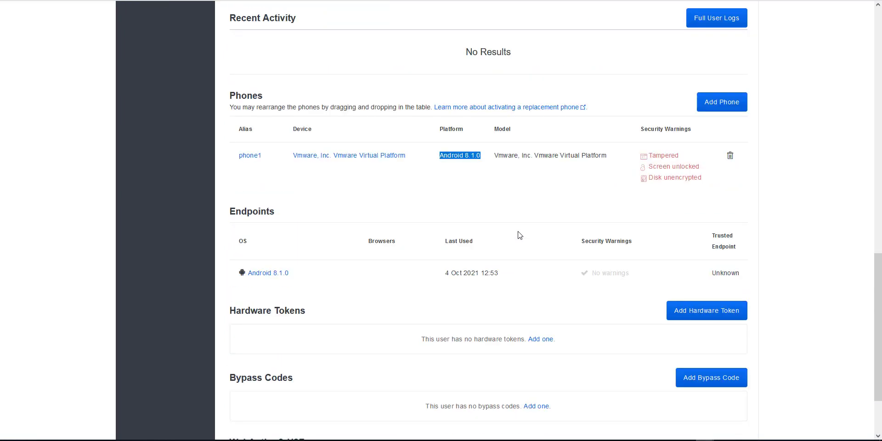
scroll(448, 181, "up", 3)
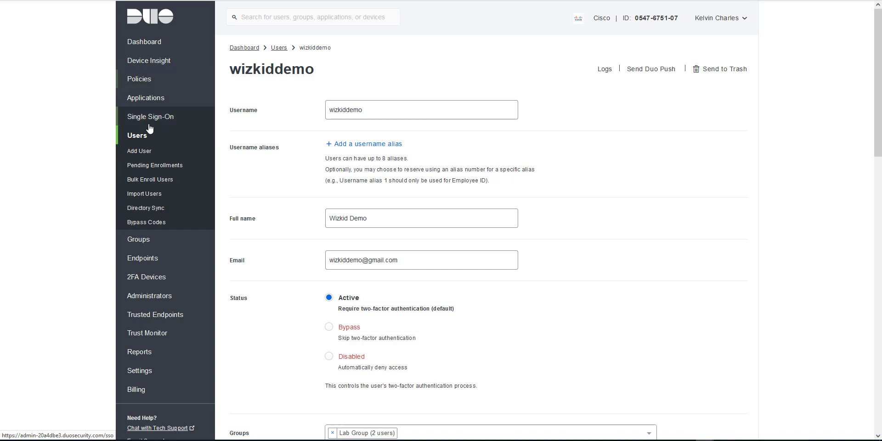
Step: Start protecting a new application in Duo and filter the application catalogue by "radius"
left_click(155, 48)
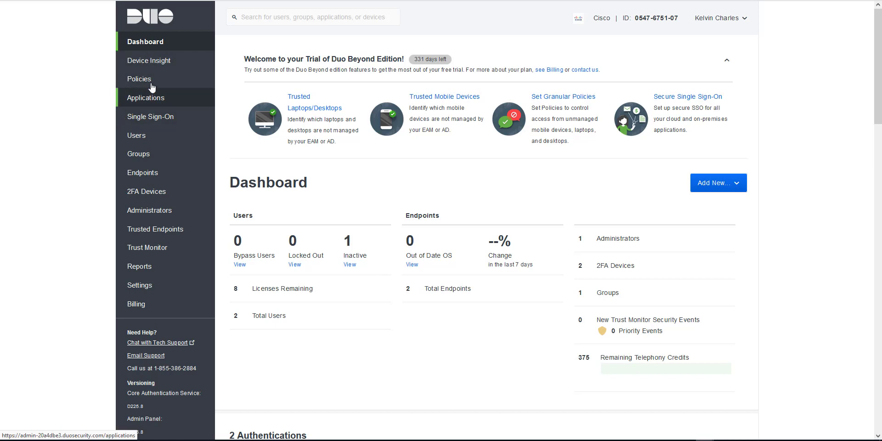
left_click(146, 97)
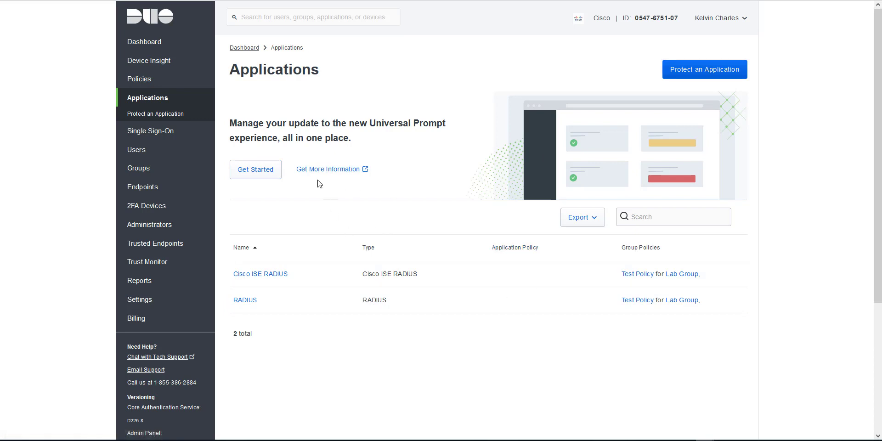
left_click(718, 81)
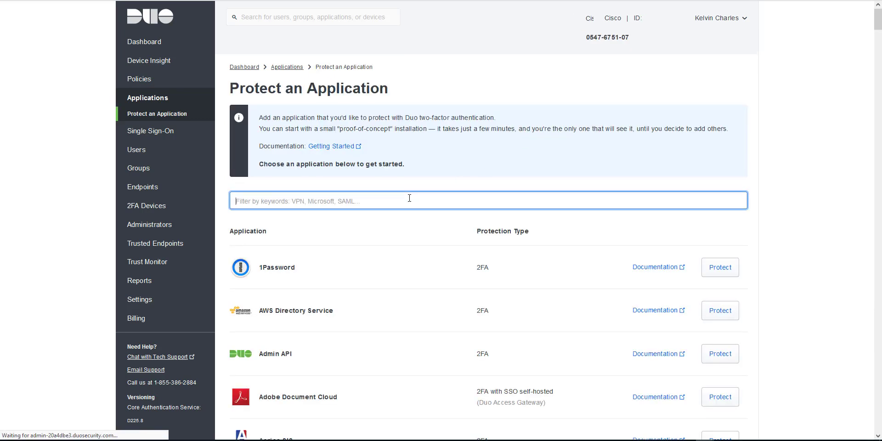
type("radiu")
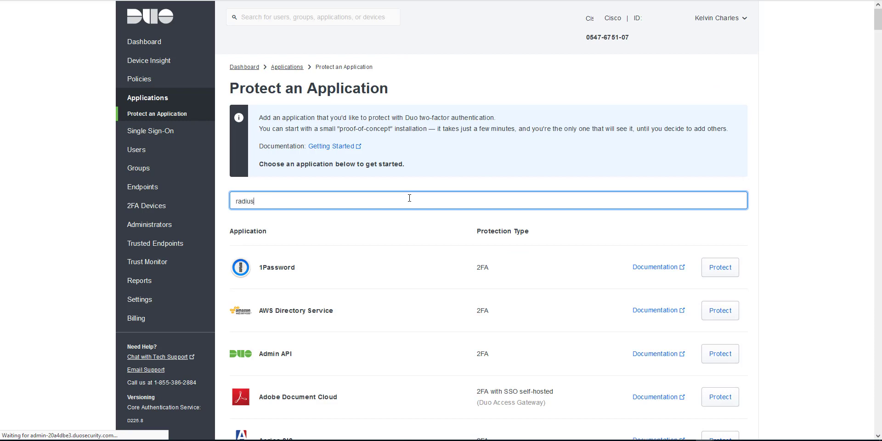
Step: Complete the "radius" filter and examine the matching applications offered for protection
type("s")
scroll(393, 194, "down", 2)
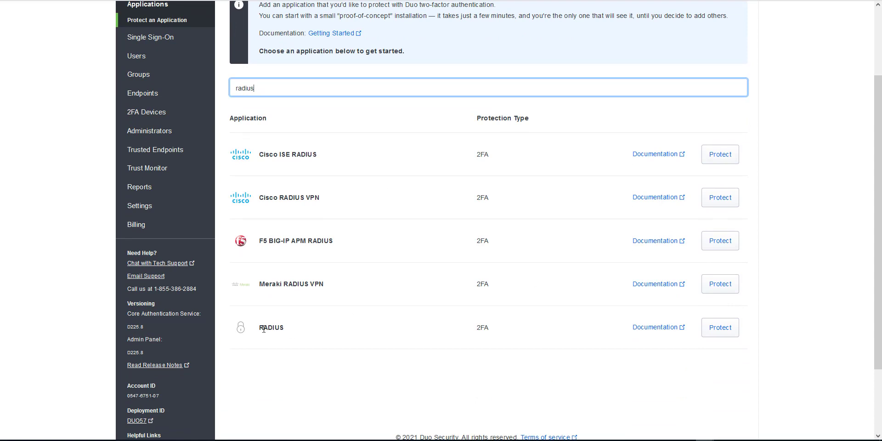
scroll(264, 329, "up", 1)
scroll(239, 329, "down", 1)
scroll(549, 334, "up", 2)
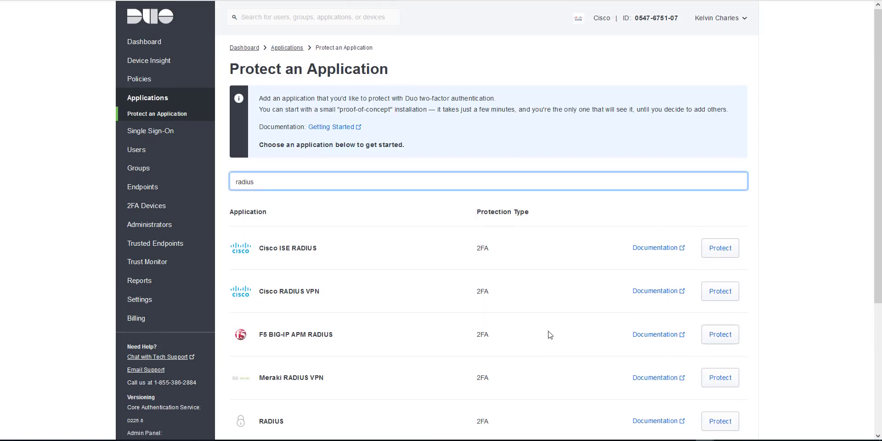
Step: Open the existing RADIUS application from the Applications list and examine its integration key, secret key and API hostname fields
left_click(168, 99)
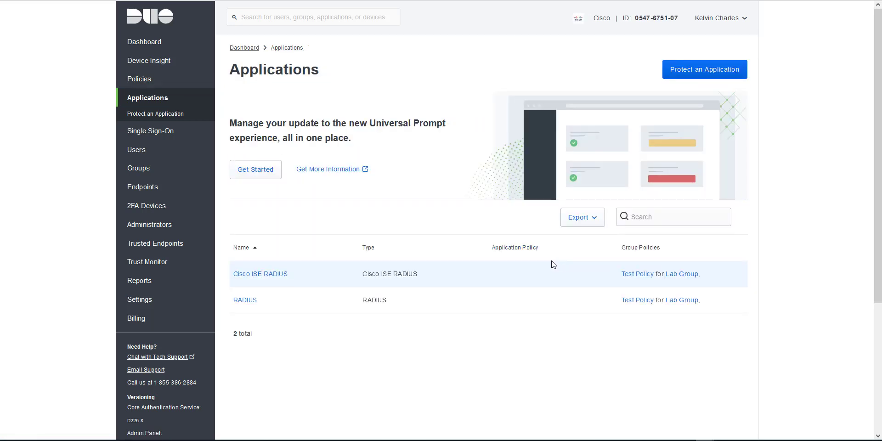
left_click(252, 301)
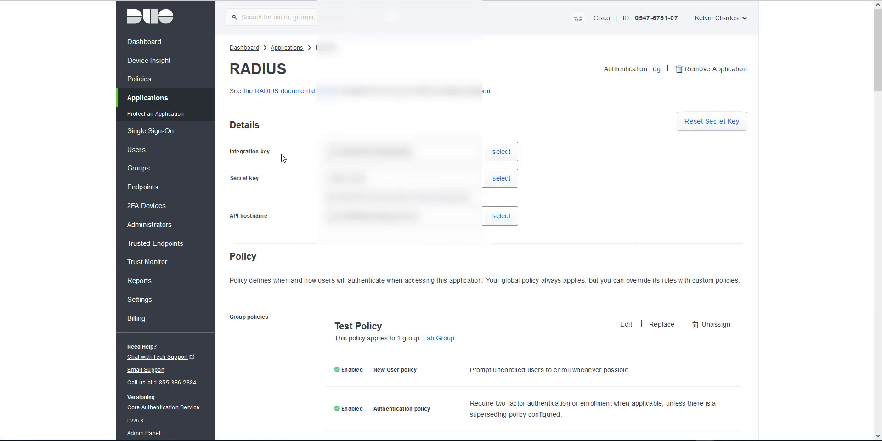
left_click(499, 182)
left_click(501, 216)
left_click(501, 178)
left_click(173, 153)
Step: Examine the group policy rules applied to the RADIUS application
scroll(677, 233, "down", 1)
scroll(677, 234, "up", 1)
scroll(642, 260, "down", 6)
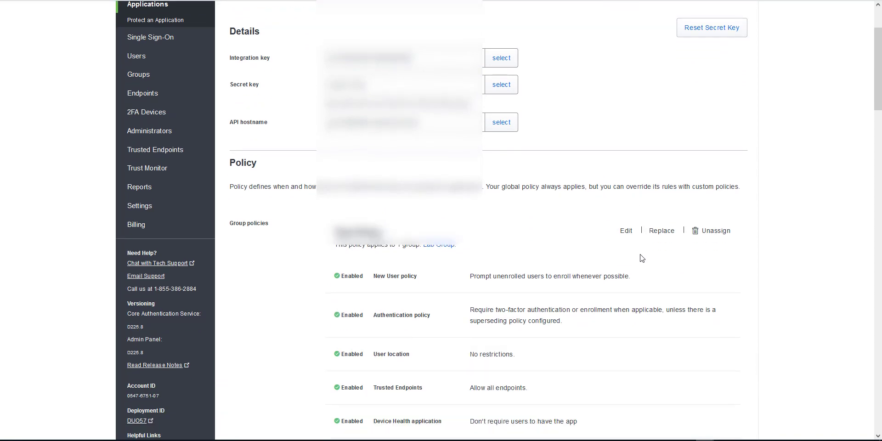
scroll(652, 249, "up", 4)
scroll(485, 220, "down", 10)
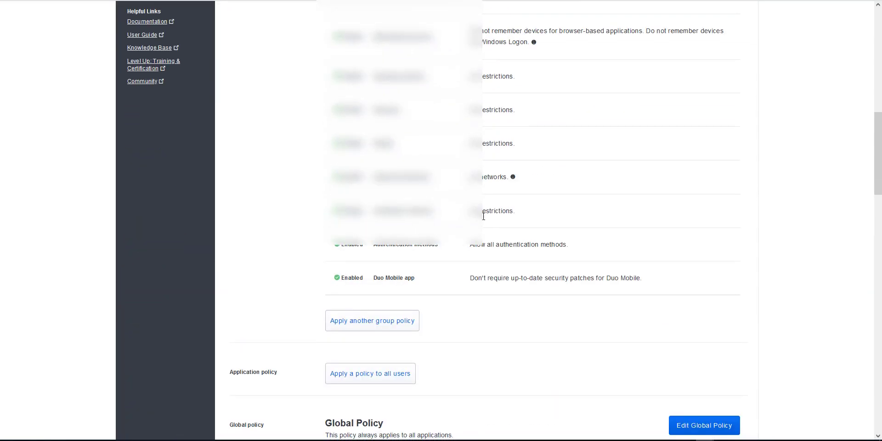
scroll(485, 220, "up", 6)
scroll(485, 219, "up", 5)
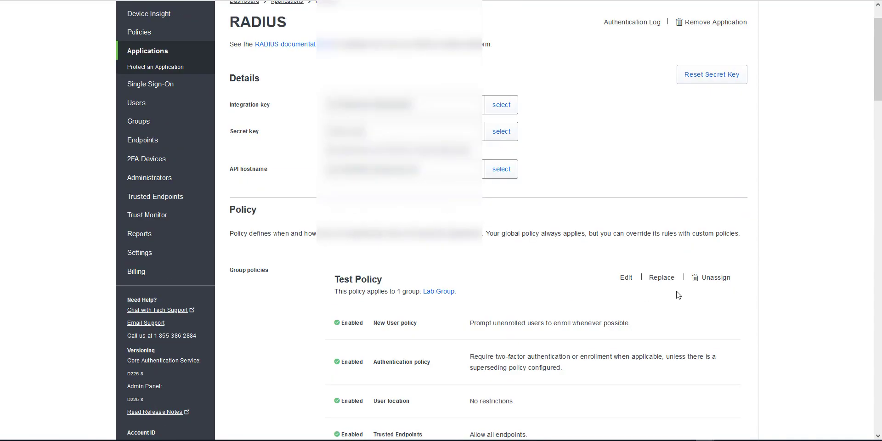
Step: Compare the Test Policy group policy with the Global Policy on the RADIUS application's page
left_click_drag(362, 279, 384, 279)
scroll(494, 279, "down", 5)
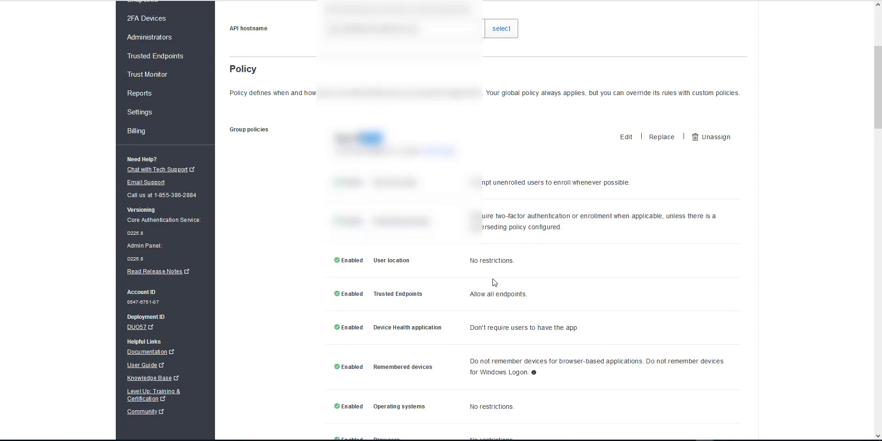
scroll(493, 279, "down", 10)
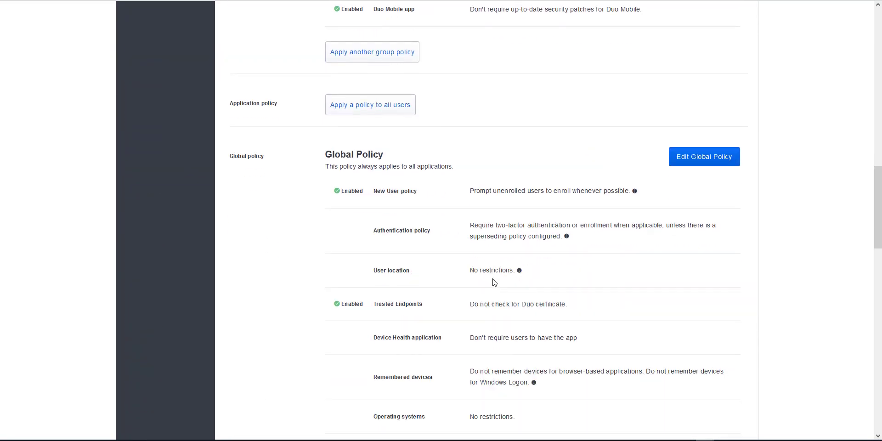
left_click_drag(325, 142, 500, 178)
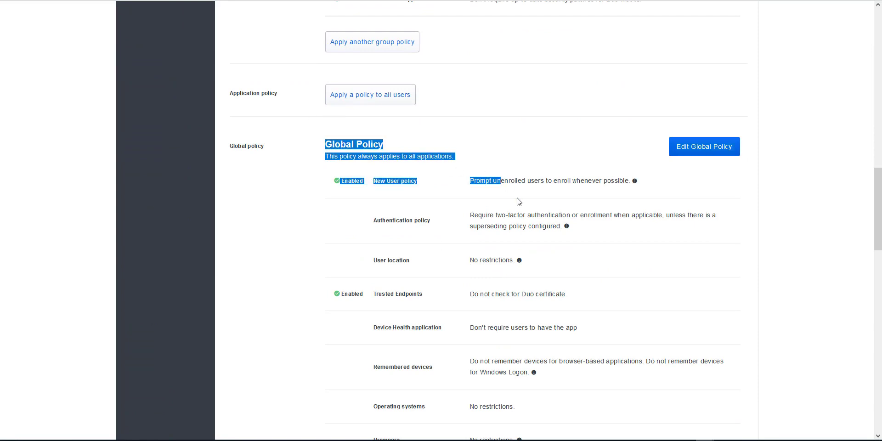
scroll(510, 188, "down", 3)
scroll(518, 202, "up", 13)
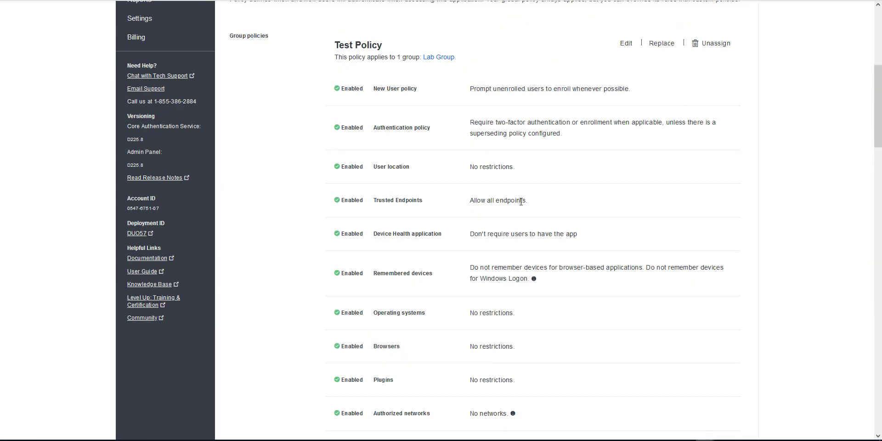
scroll(521, 202, "up", 3)
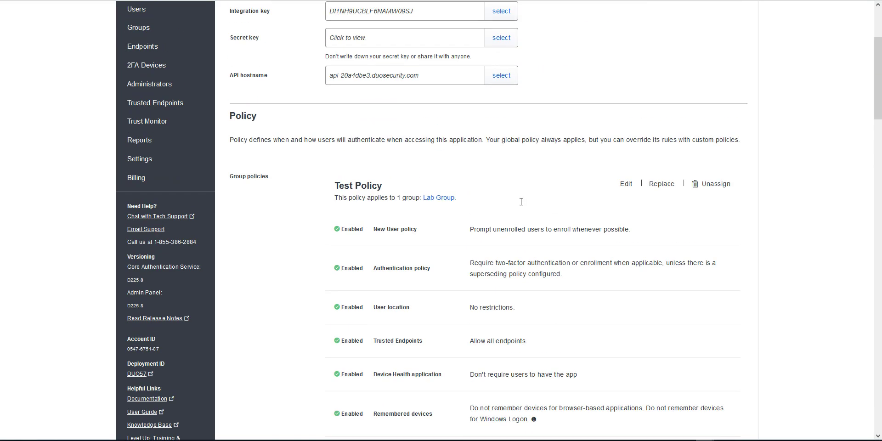
Step: Open Test Policy for editing and examine its New User policy and Authentication policy options
left_click(625, 184)
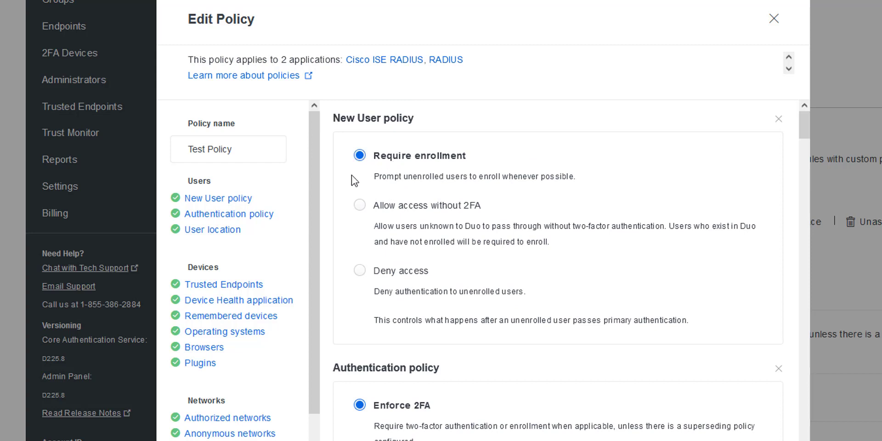
left_click_drag(367, 180, 494, 189)
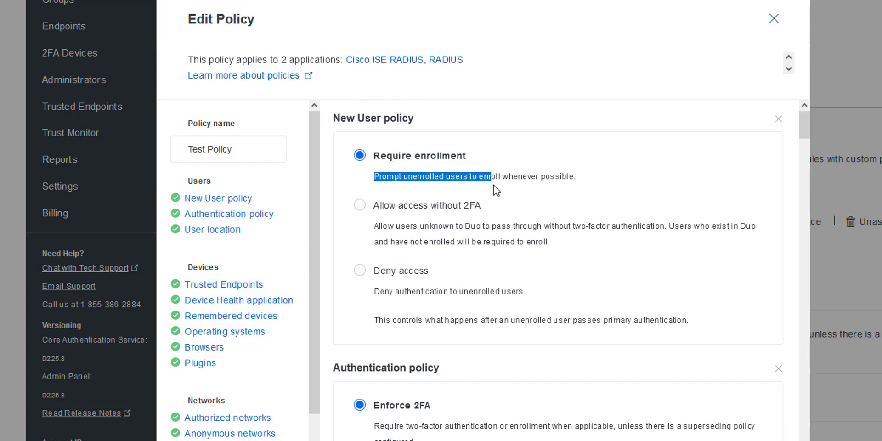
left_click(598, 174)
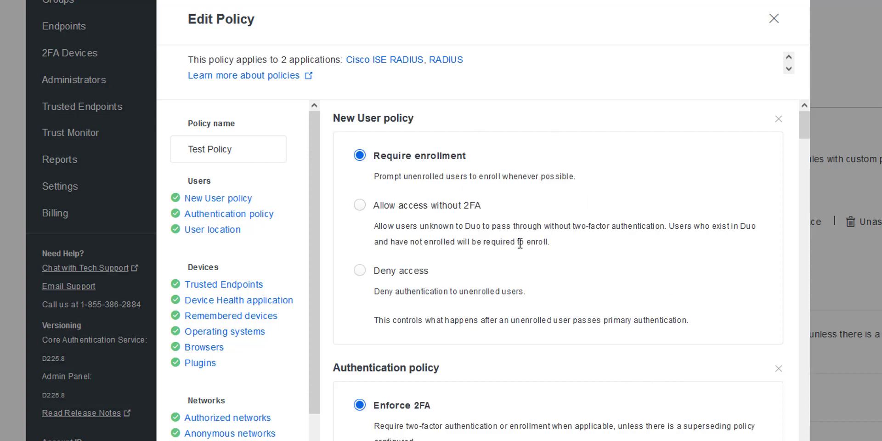
scroll(580, 185, "down", 4)
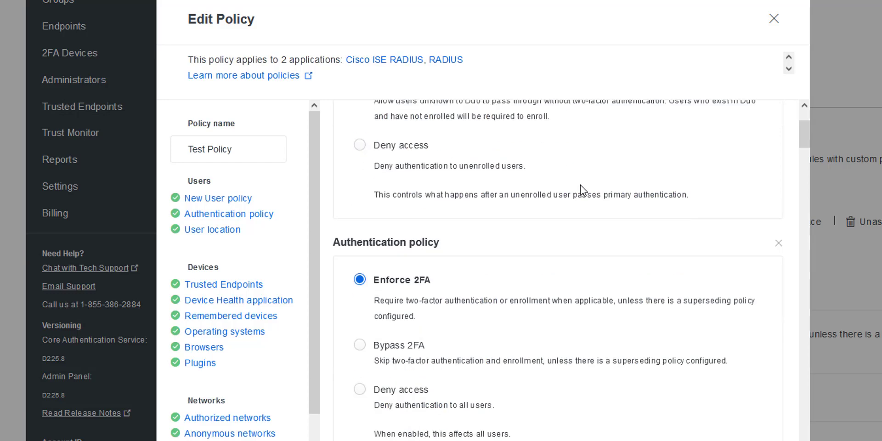
left_click(357, 212)
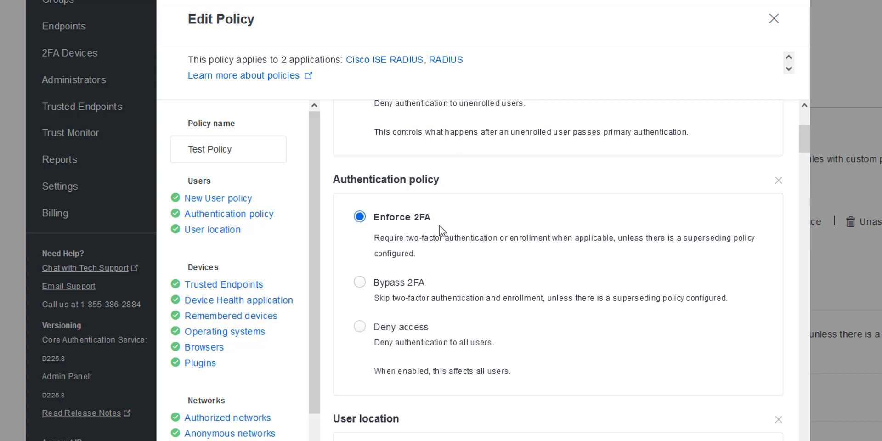
scroll(586, 339, "down", 2)
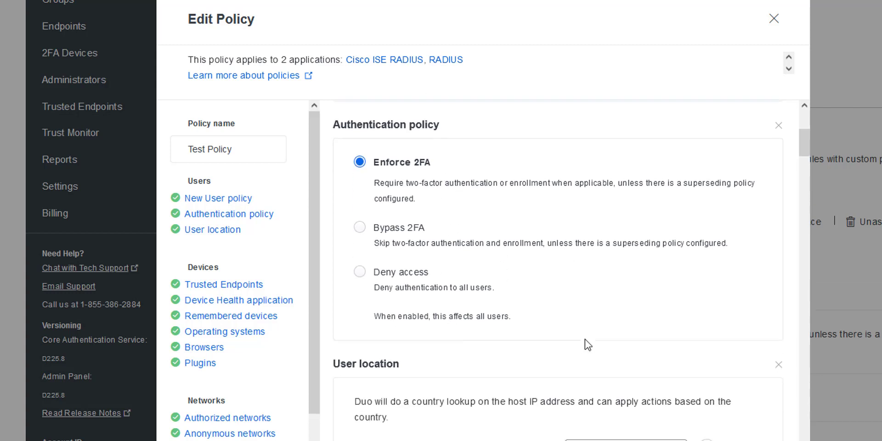
Step: Examine the User location and Trusted Endpoints sections of Test Policy, and close the policy editor without saving
scroll(390, 312, "down", 1)
scroll(427, 298, "down", 2)
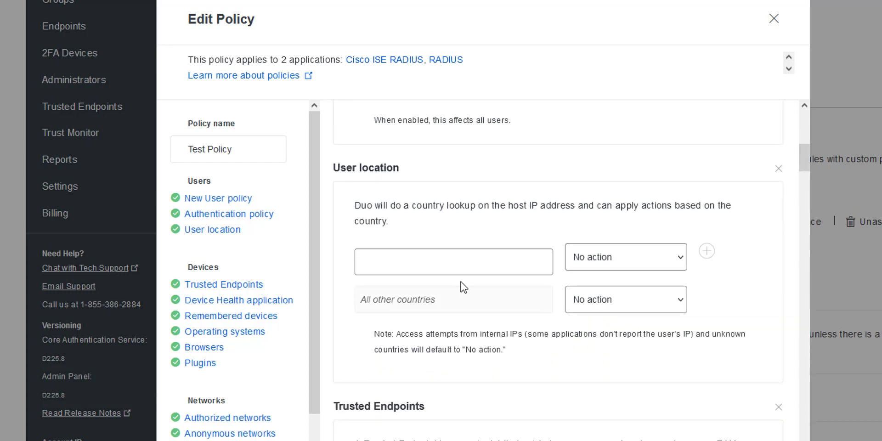
scroll(542, 217, "down", 2)
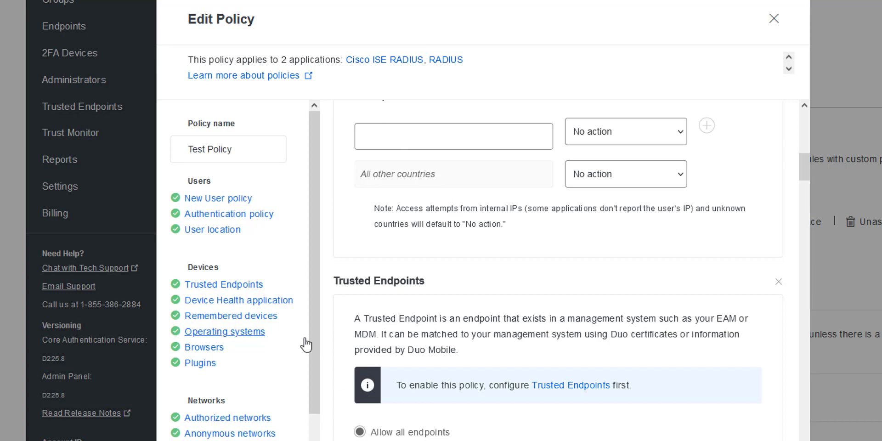
scroll(633, 392, "down", 1)
scroll(630, 391, "down", 2)
scroll(627, 388, "up", 2)
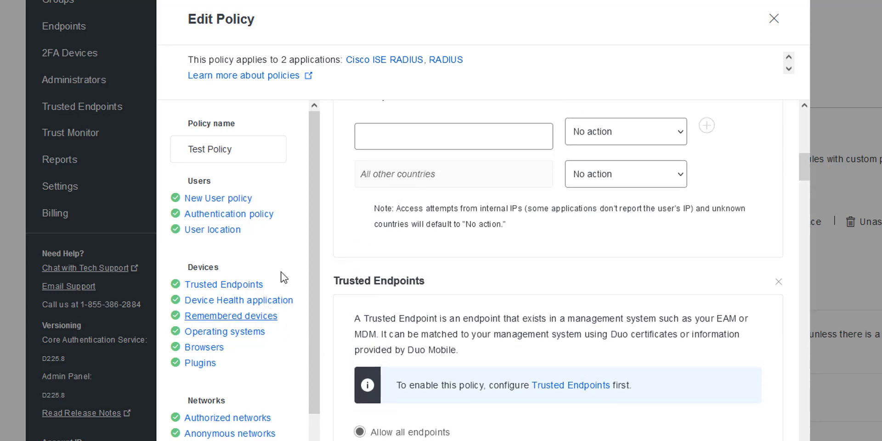
scroll(538, 268, "up", 3)
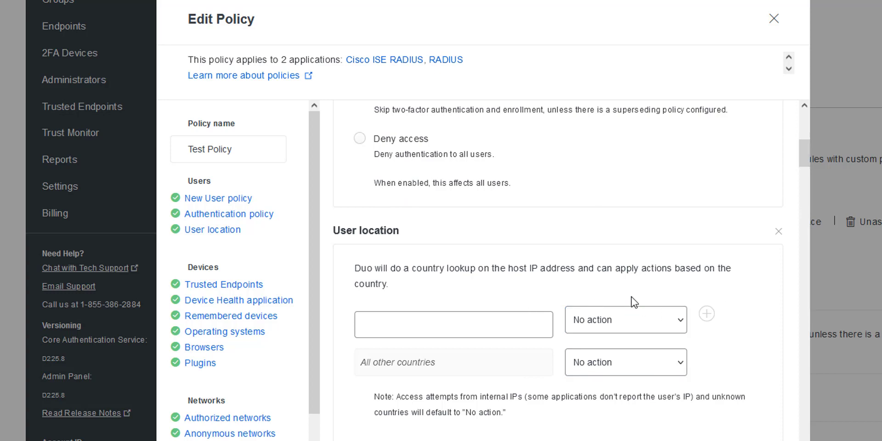
scroll(631, 297, "down", 4)
left_click(775, 18)
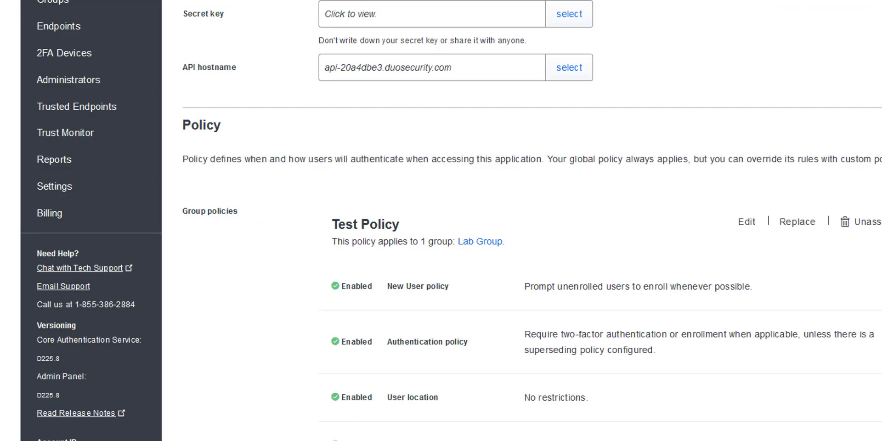
Step: Open the RADIUS documentation from the application's details and read its overview and connectivity requirements
scroll(465, 403, "up", 4)
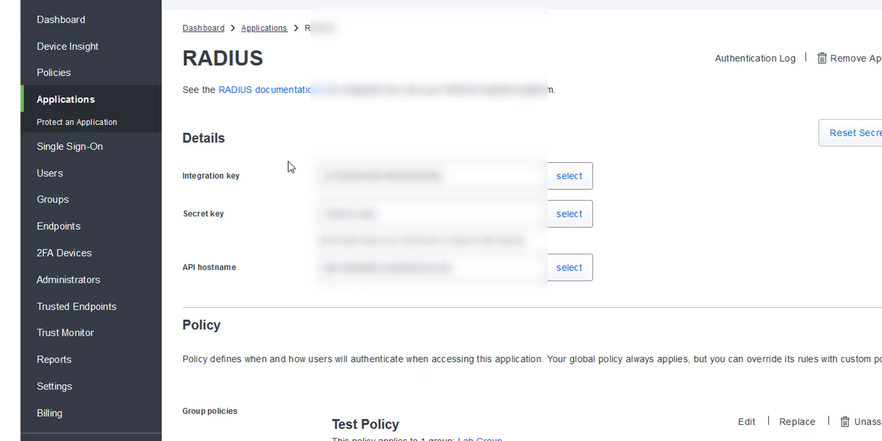
left_click(352, 171)
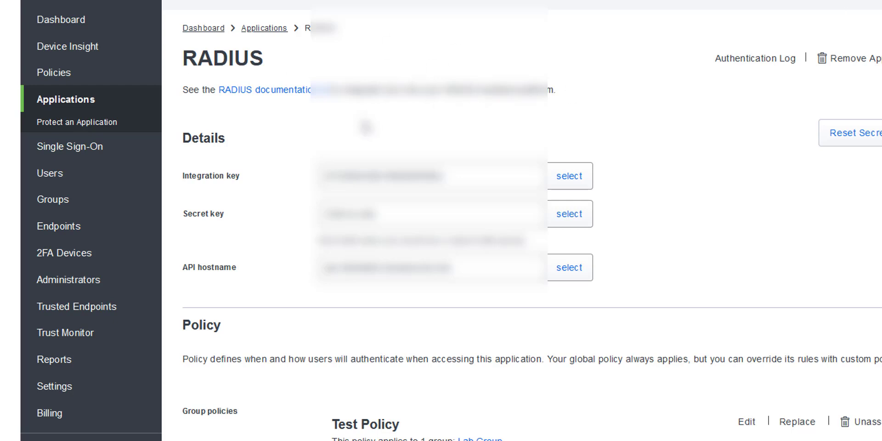
left_click(246, 92)
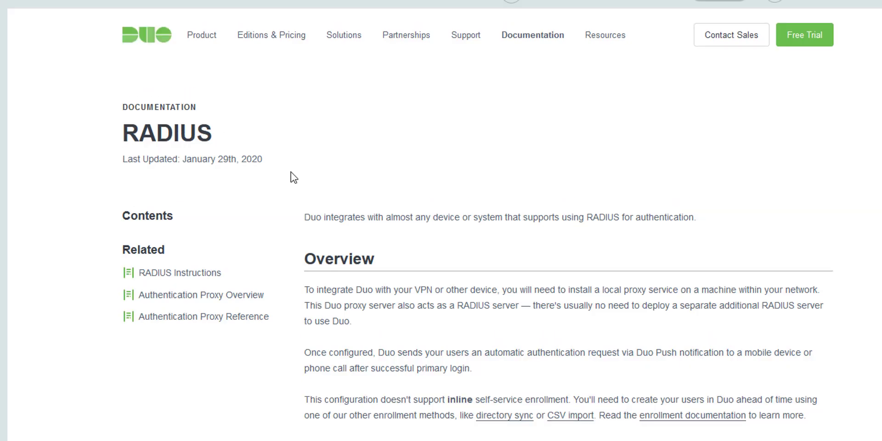
scroll(360, 195, "down", 3)
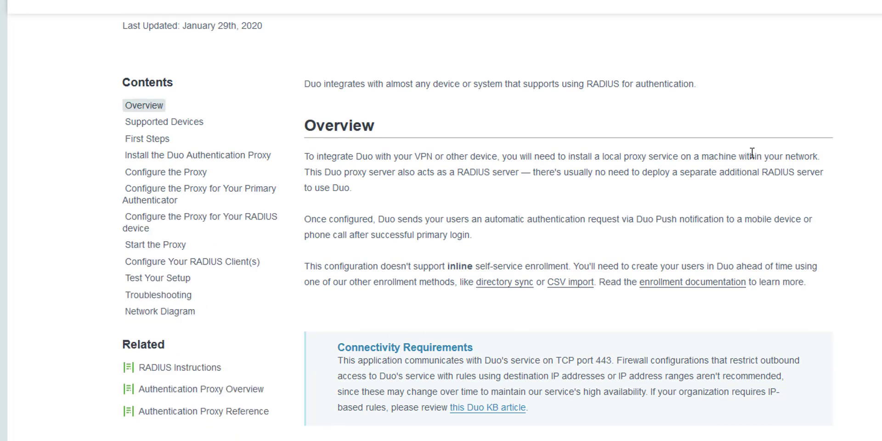
scroll(753, 153, "down", 3)
scroll(756, 158, "up", 3)
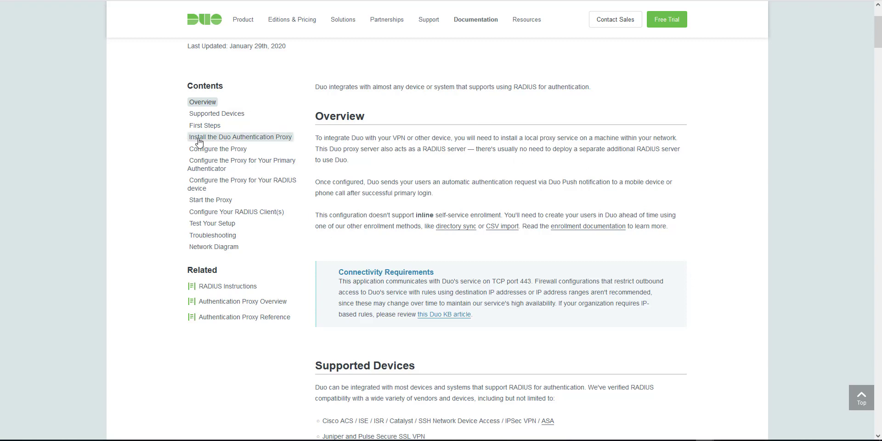
Step: Read the documentation's section on installing the Duo Authentication Proxy, and return to the RADIUS application
left_click(217, 140)
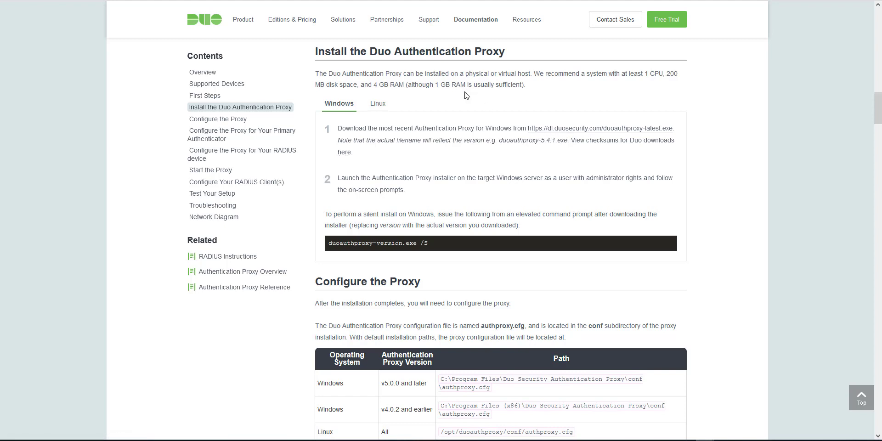
scroll(439, 120, "up", 1)
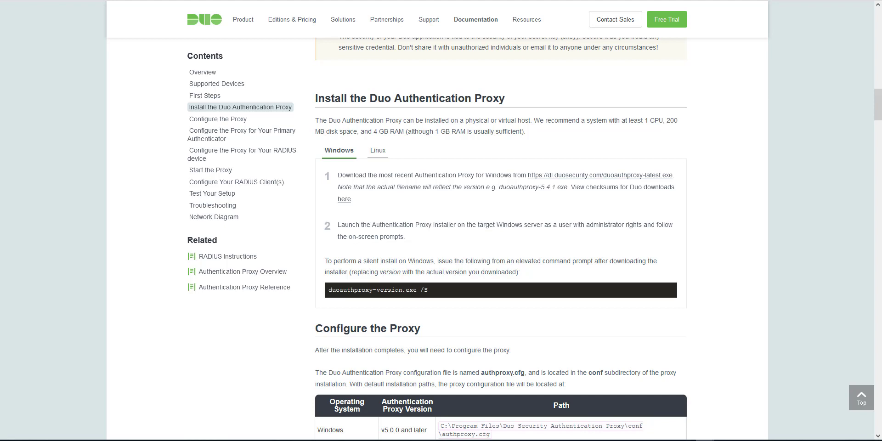
key("ctrl+w")
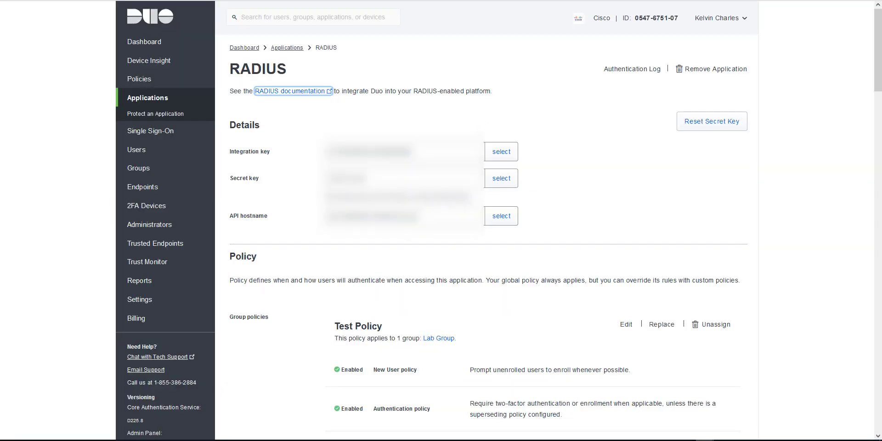
Step: Switch to File Explorer on the Windows server and examine the Duo Security Authentication Proxy installation folder and its conf subfolder
scroll(735, 219, "down", 1)
scroll(732, 157, "up", 1)
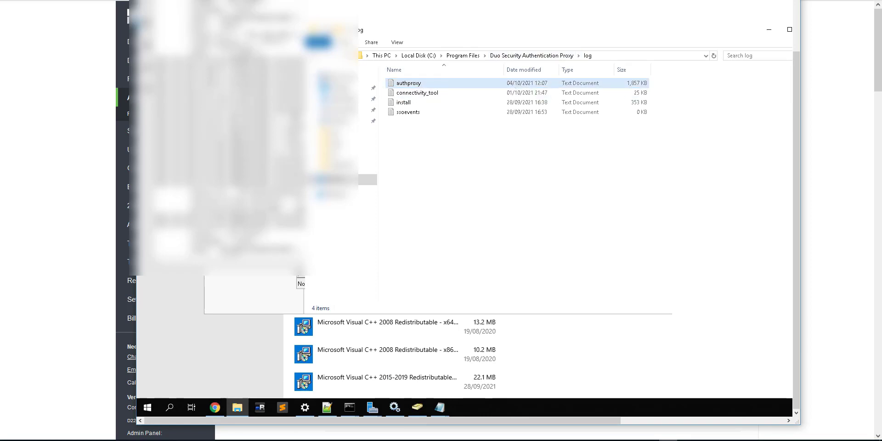
left_click(508, 56)
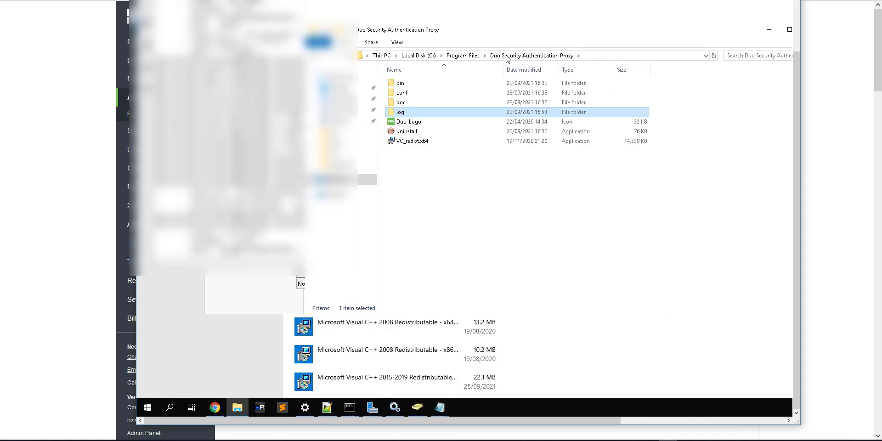
double_click(435, 93)
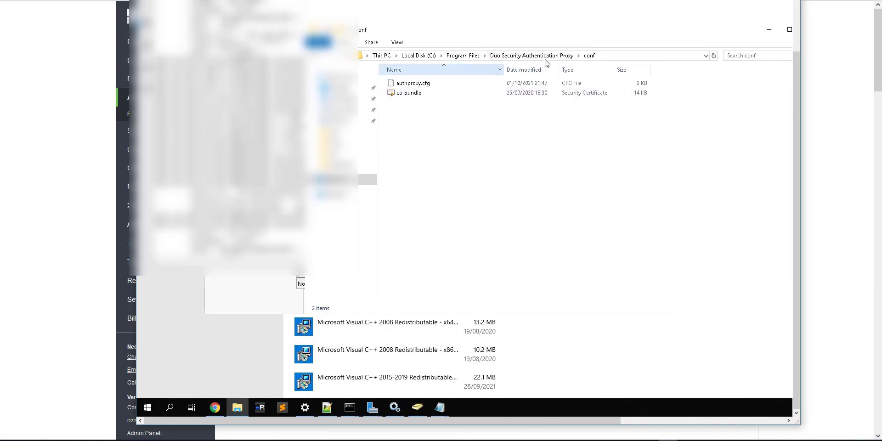
left_click(521, 59)
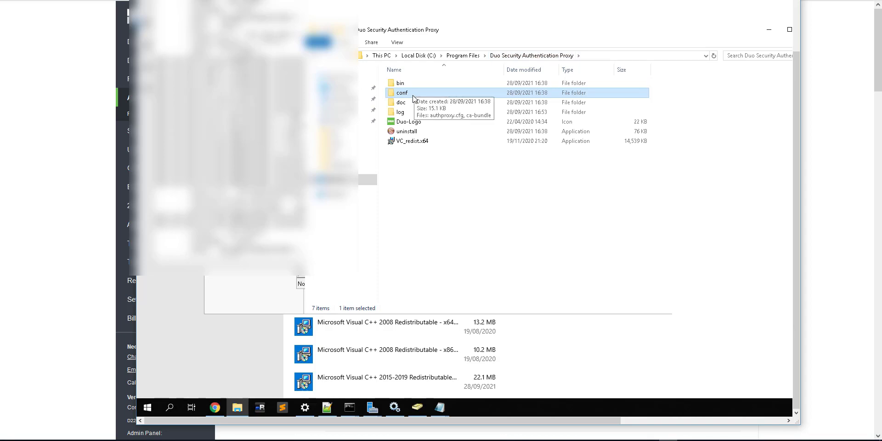
Step: Locate authproxy.cfg in the conf folder, view the files in the log folder, and minimize File Explorer
double_click(414, 97)
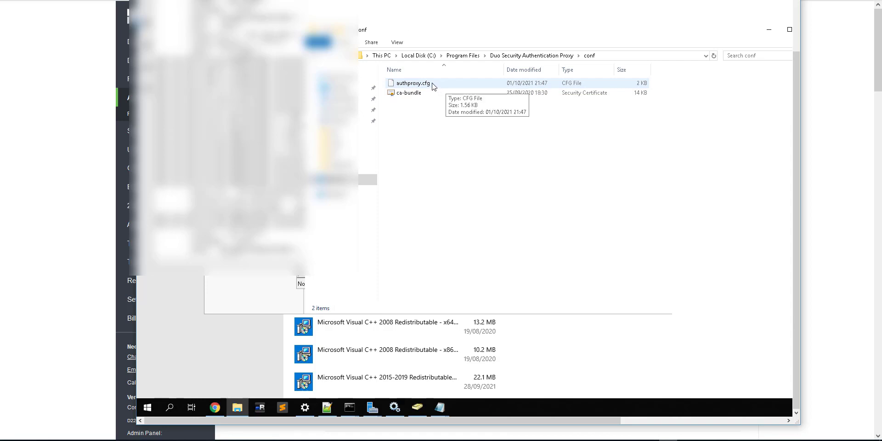
left_click(433, 86)
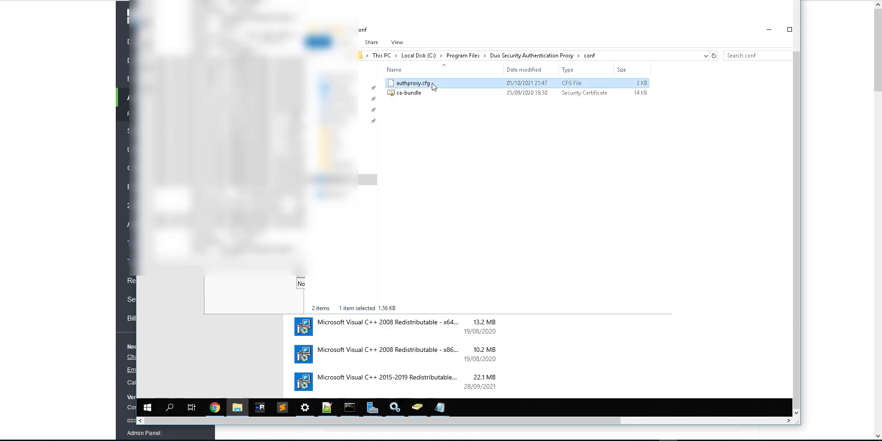
left_click(529, 56)
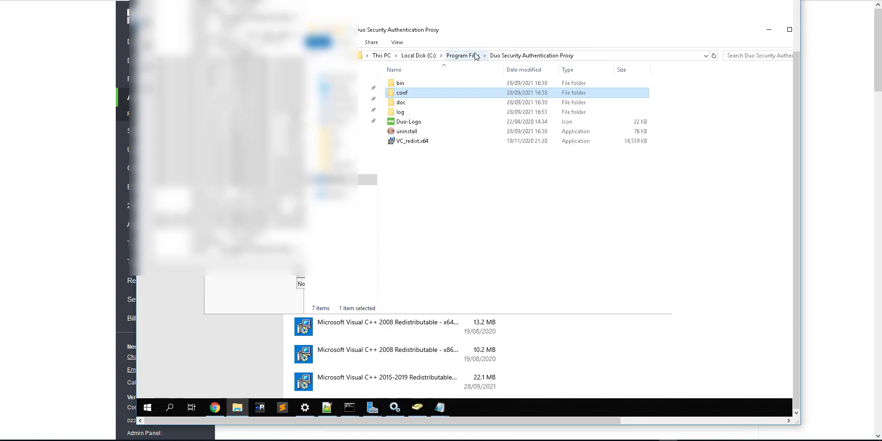
double_click(429, 112)
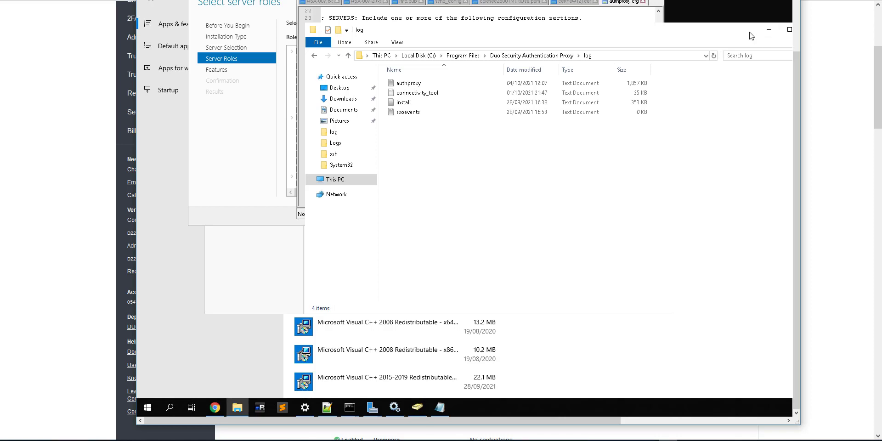
left_click(771, 30)
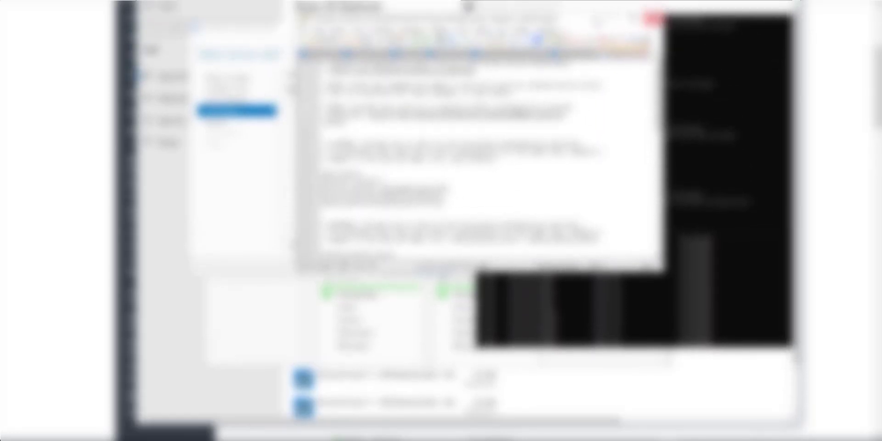
Step: Enlarge the Notepad++ window with authproxy.cfg and examine the [ad_client] section's host, service account and search_dn entries
left_click_drag(662, 271, 725, 341)
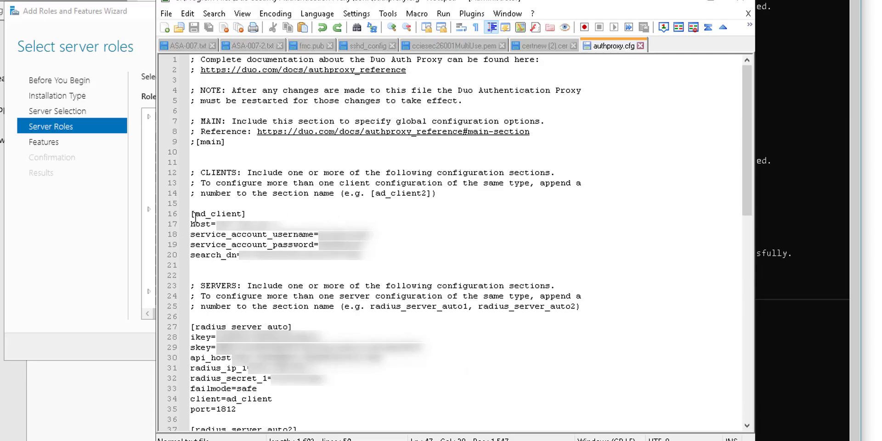
left_click_drag(191, 214, 299, 255)
left_click_drag(365, 251, 373, 252)
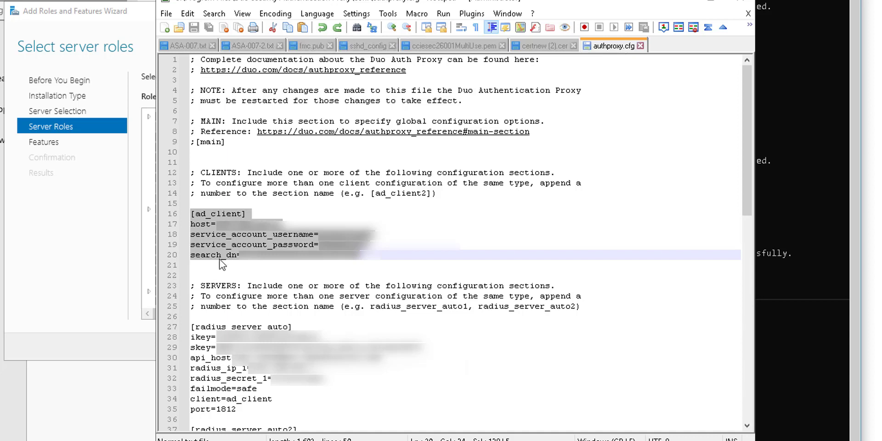
left_click(401, 256)
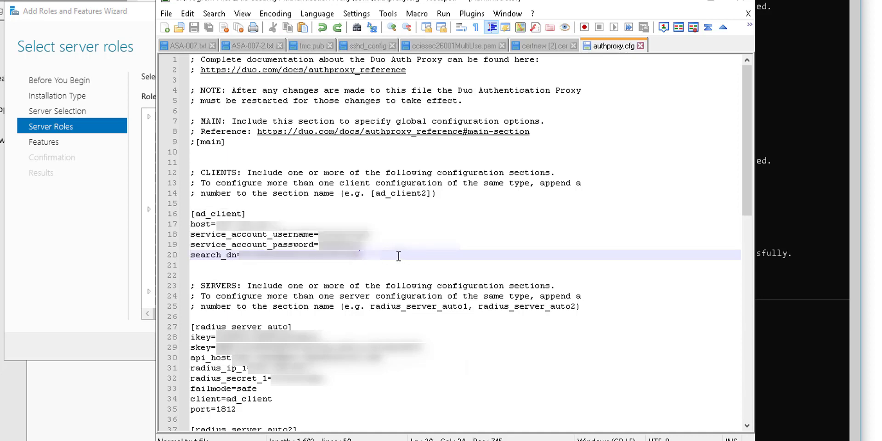
key("shift+Up")
key("shift+Up")
key("shift+Up")
key("shift+Up")
key("shift+Home")
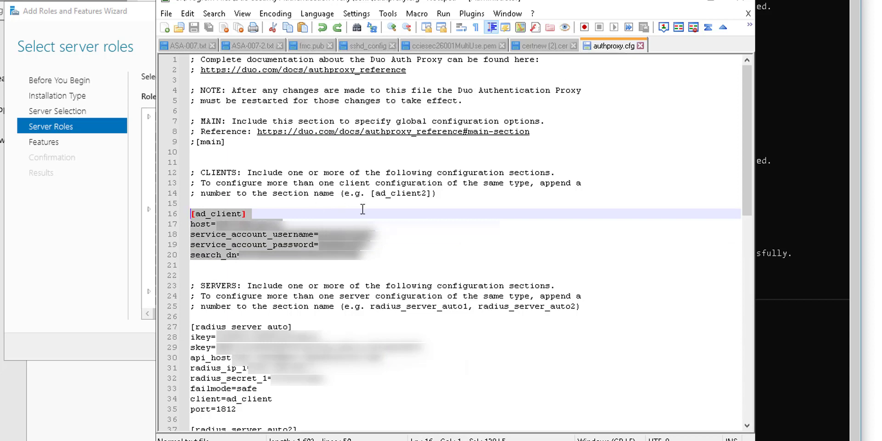
left_click(375, 245)
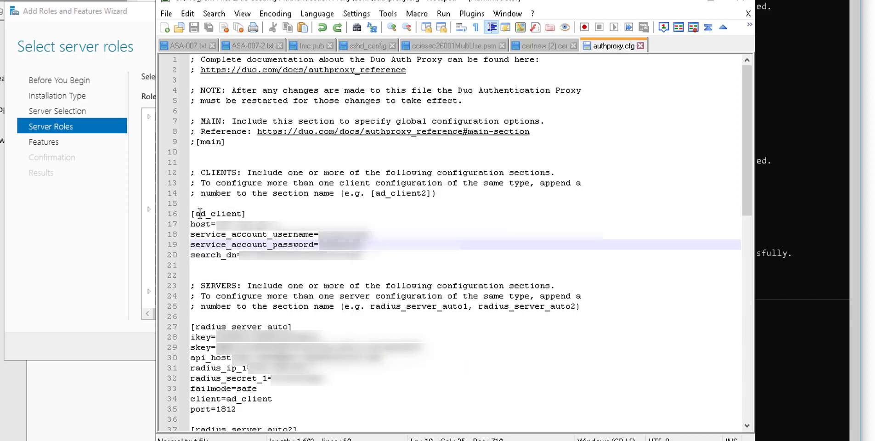
left_click_drag(193, 214, 298, 257)
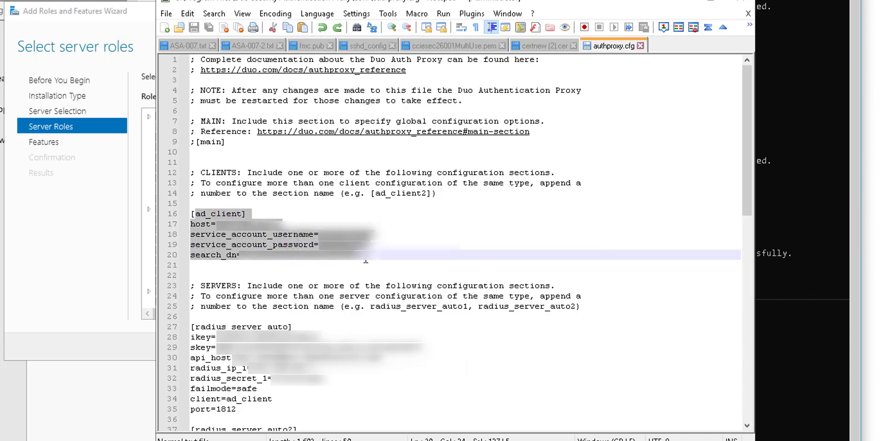
left_click(364, 256)
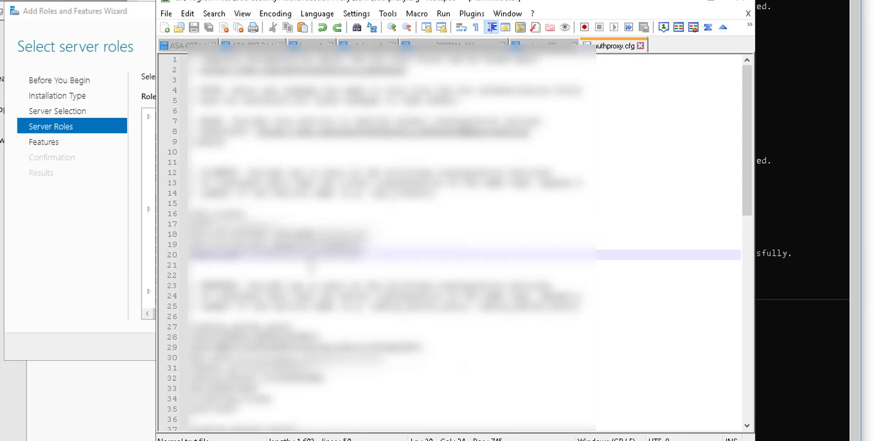
Step: Examine the [radius_server_auto2] and [radius_server_challenge] sections of authproxy.cfg, including the radius_ip_1 line
scroll(308, 263, "down", 1)
scroll(450, 242, "down", 1)
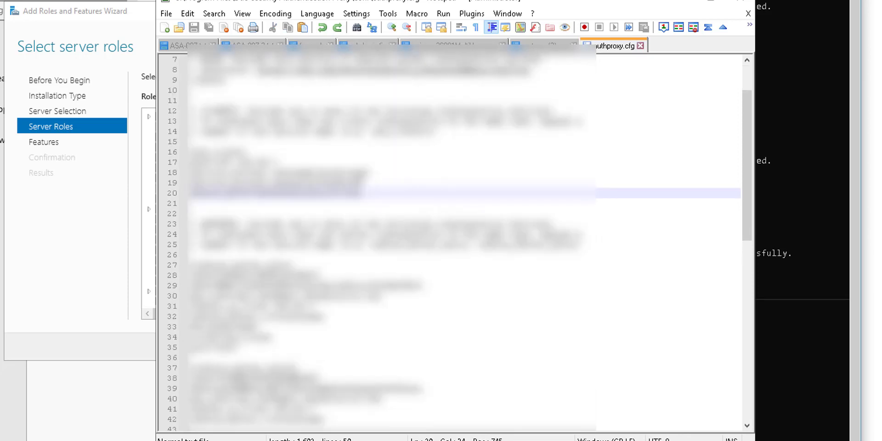
scroll(313, 215, "down", 7)
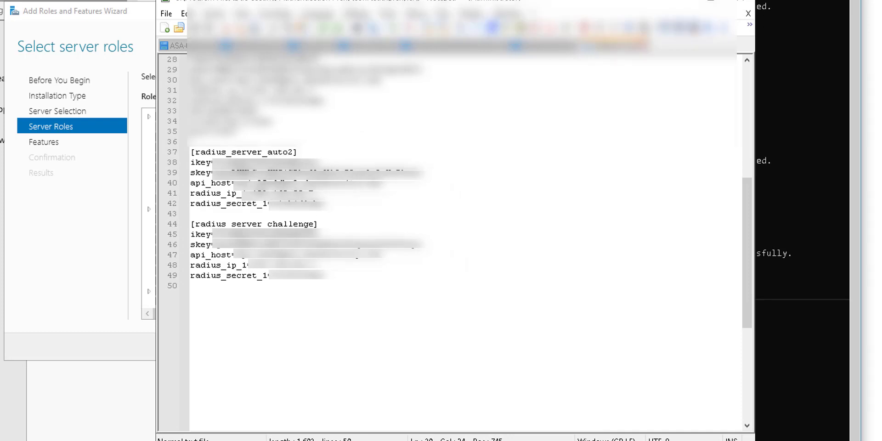
left_click_drag(190, 151, 353, 284)
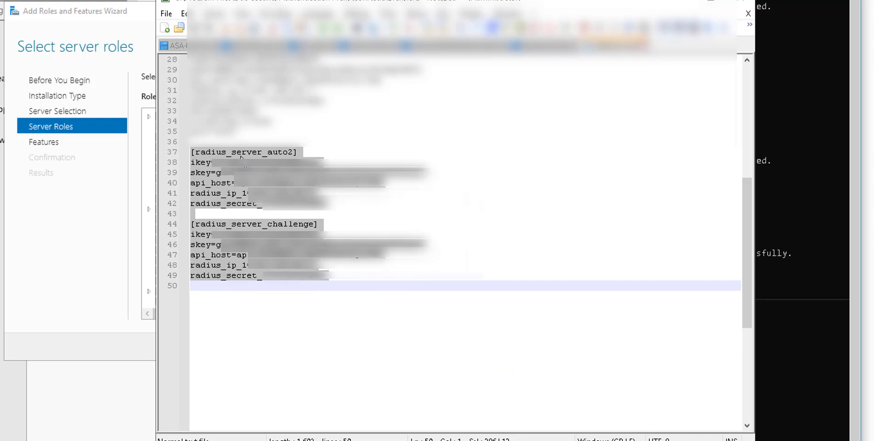
left_click(195, 195)
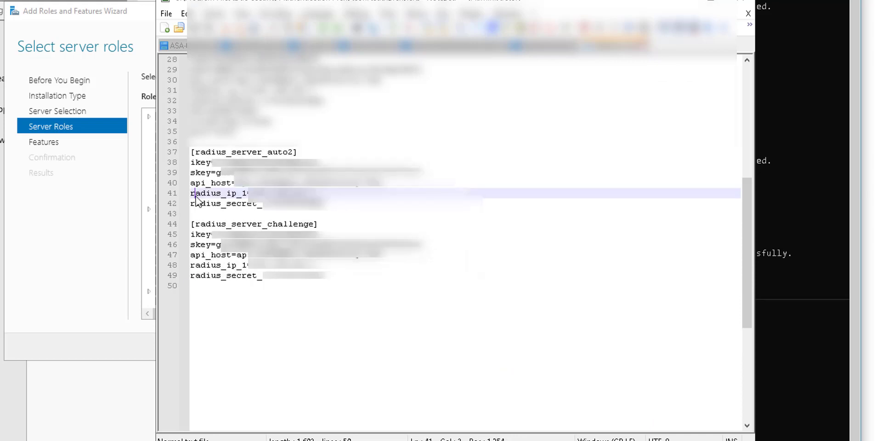
key("shift+End")
key("End")
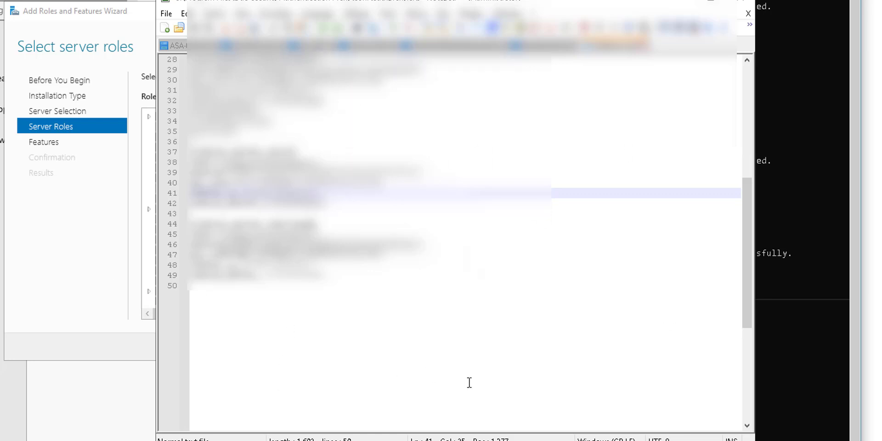
scroll(445, 376, "down", 1)
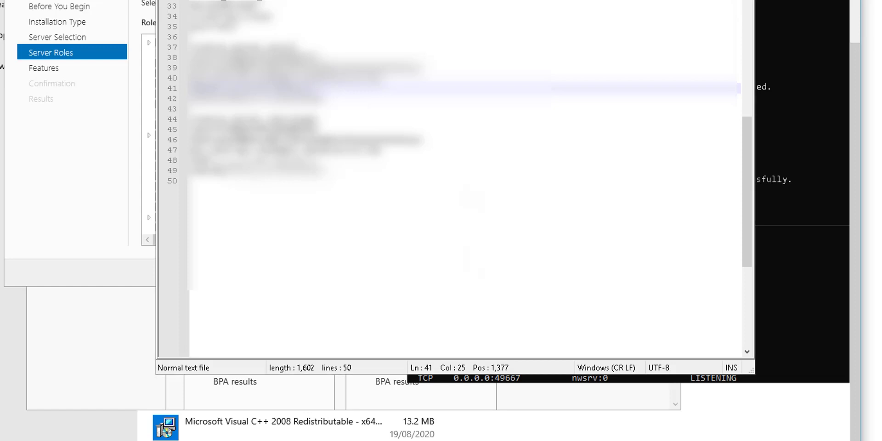
Step: Switch to Command Prompt and recall the net stop DuoAuthProxy and net start DuoAuthProxy commands without running them
key("alt+Tab")
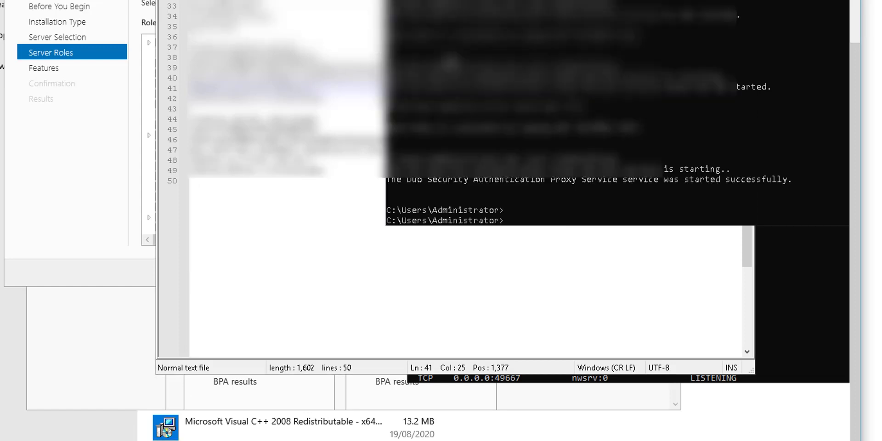
key("Return")
key("Return")
key("Up")
key("Up")
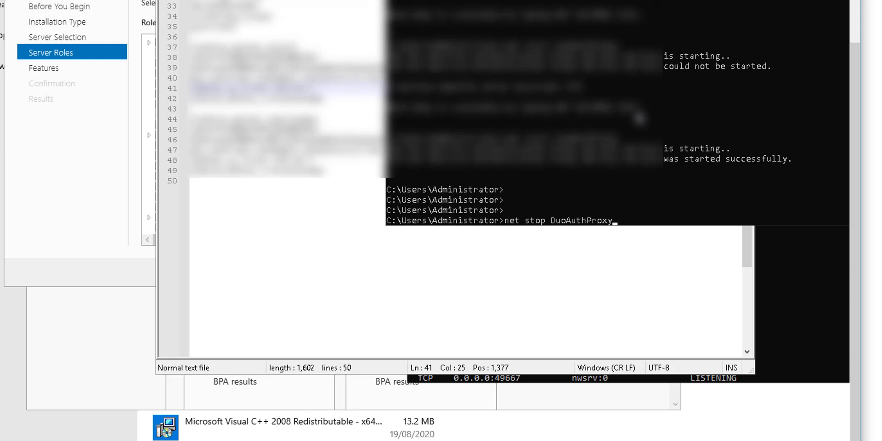
key("Down")
key("Up")
key("Down")
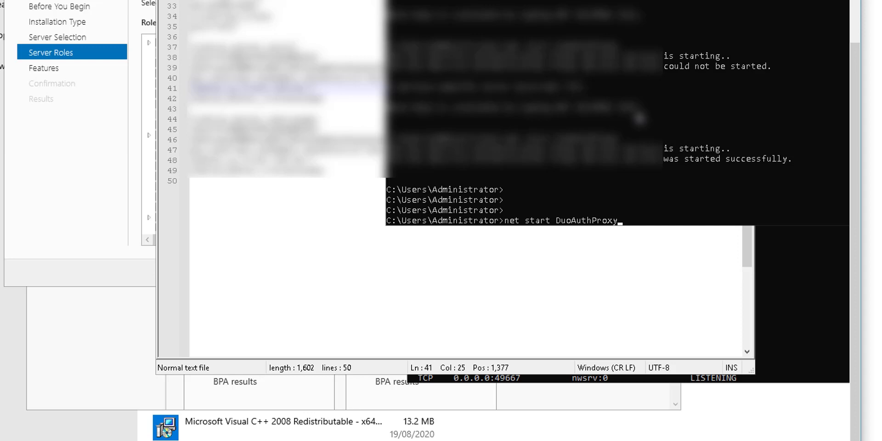
key("Up")
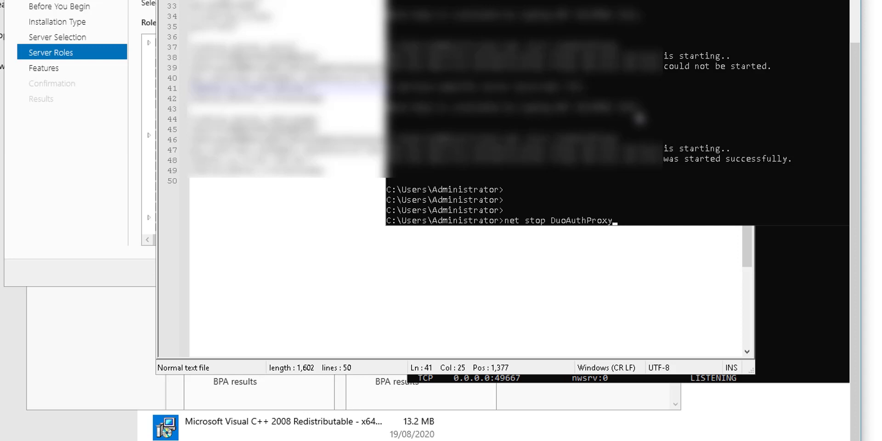
Step: Review the earlier Command Prompt output from stopping and starting the Duo Authentication Proxy service
scroll(597, 80, "up", 10)
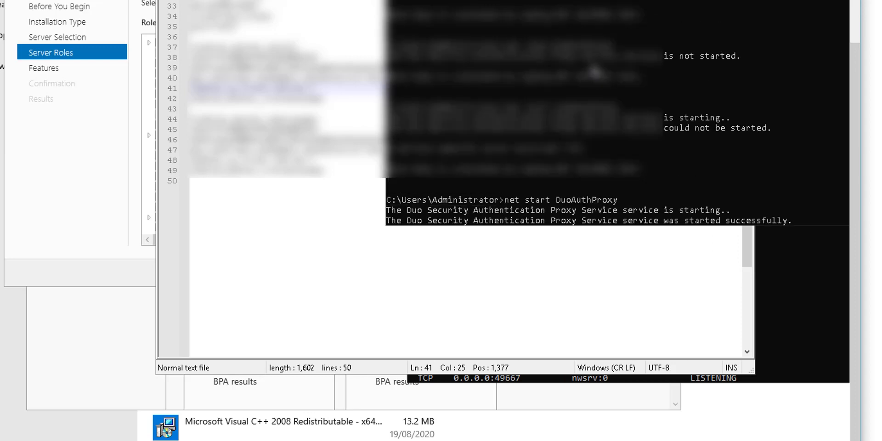
scroll(597, 80, "up", 10)
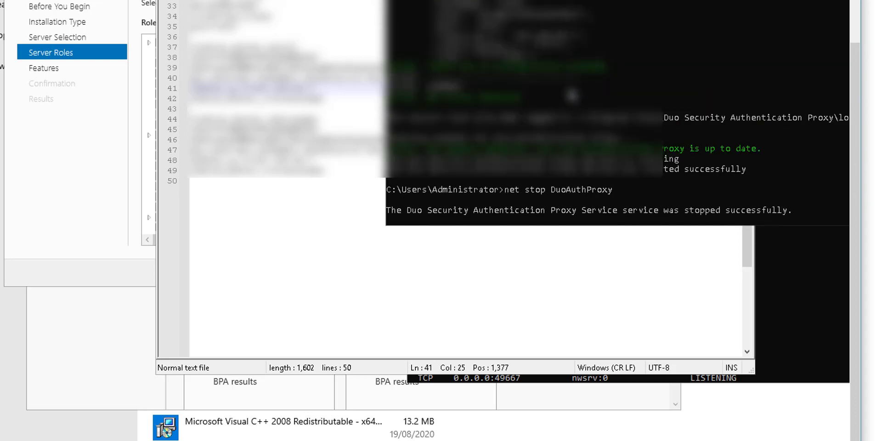
scroll(434, 83, "up", 1)
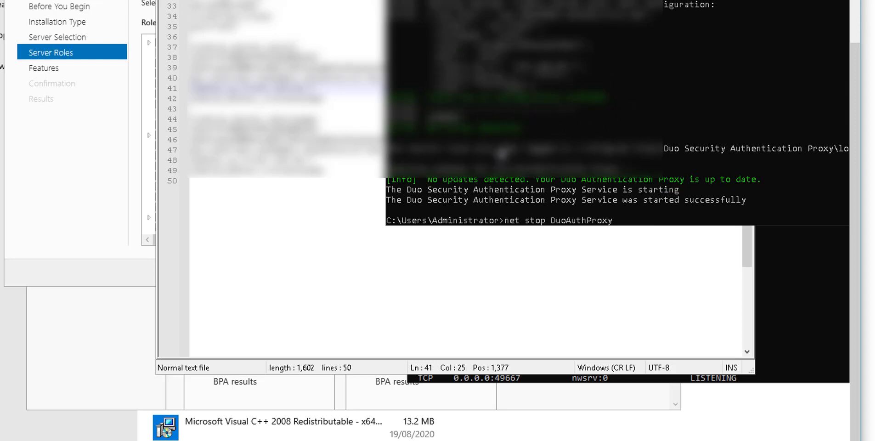
scroll(524, 131, "down", 1)
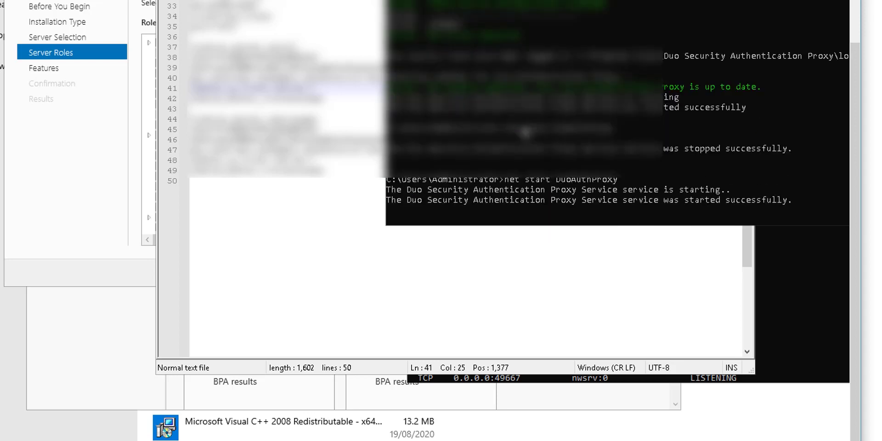
scroll(526, 132, "up", 3)
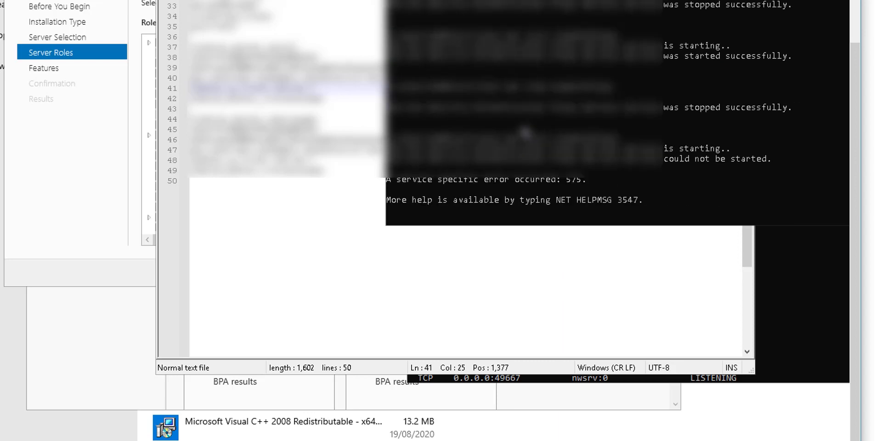
scroll(526, 132, "down", 10)
scroll(486, 110, "up", 5)
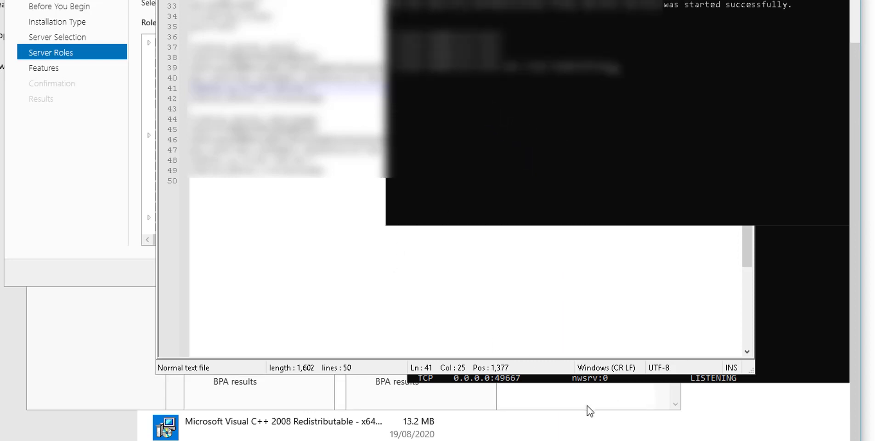
scroll(601, 404, "down", 1)
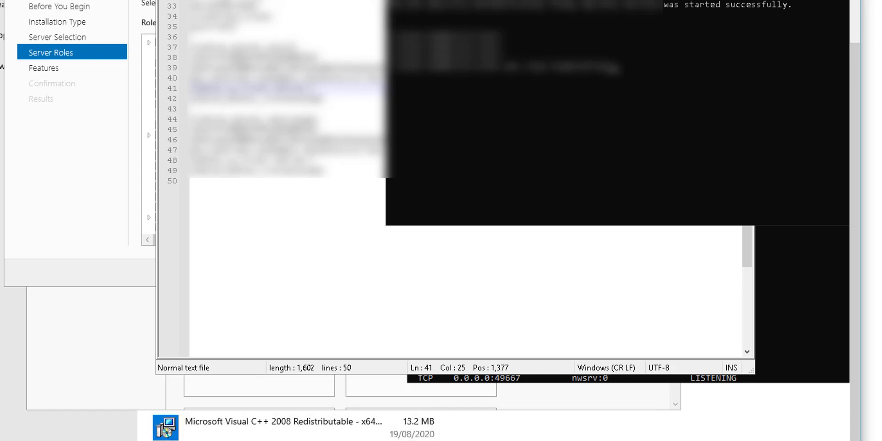
Step: Switch back to File Explorer and open the connectivity_tool log from the proxy's log folder
key("alt+Tab")
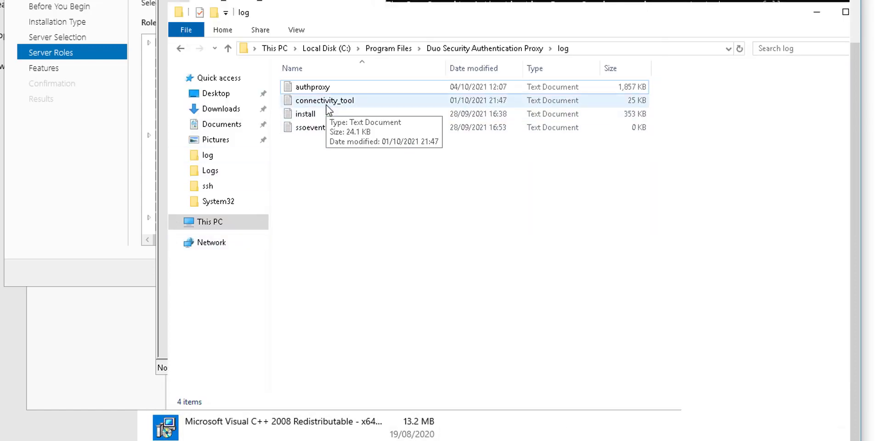
double_click(326, 102)
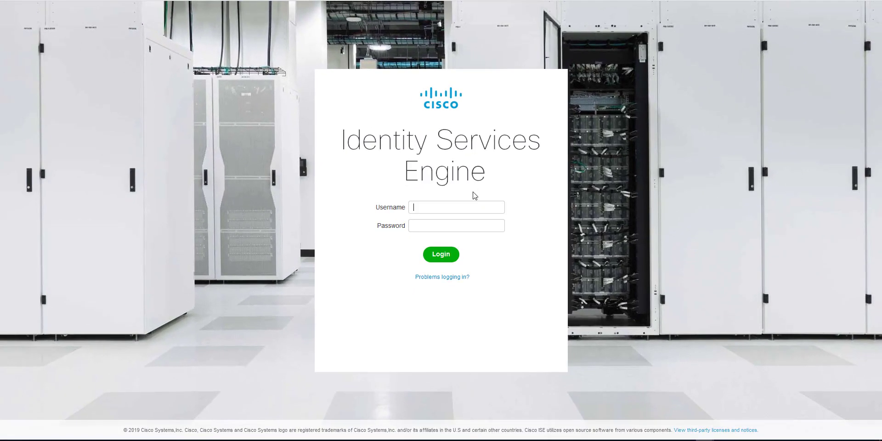
Step: Log in to Cisco Identity Services Engine with the administrator username and the account password
type("min")
key("Tab")
type("•••••••••••")
key("Return")
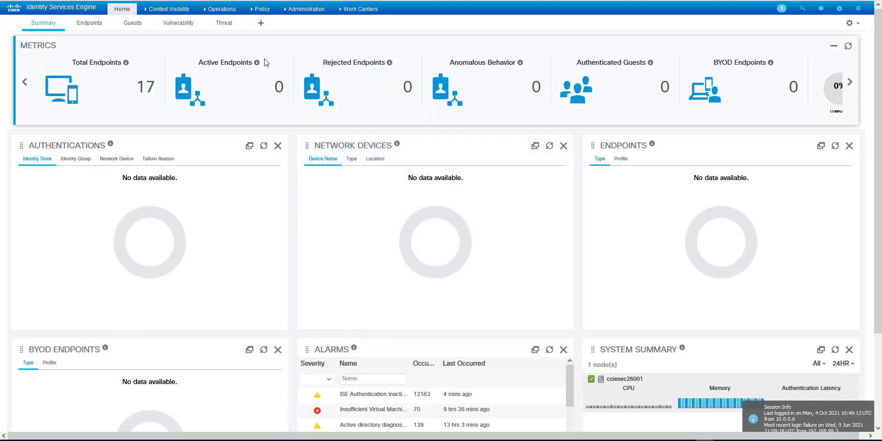
Step: Open the Network Devices list under the network resources administration and look over the configured devices
left_click(285, 14)
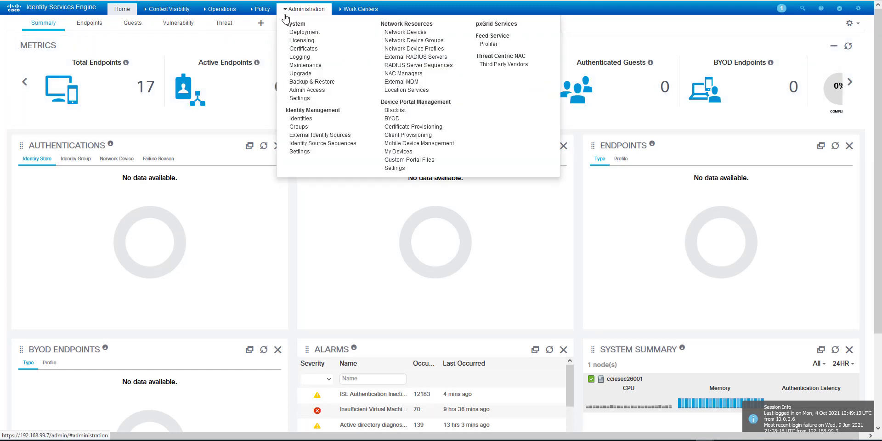
left_click(399, 37)
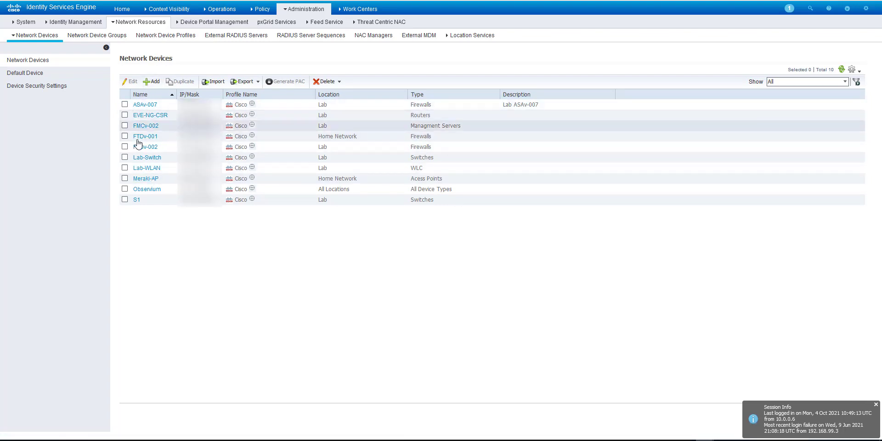
left_click(170, 94)
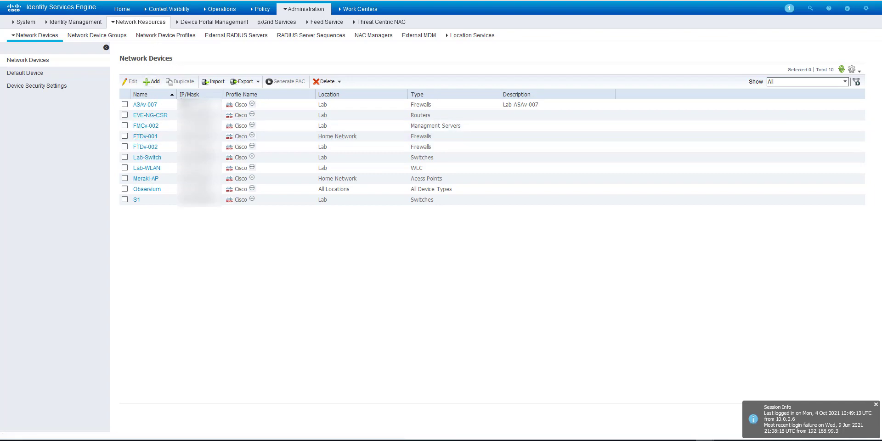
Step: Open the Duo entry under RADIUS Token in the external identity sources
mouse_move(252, 146)
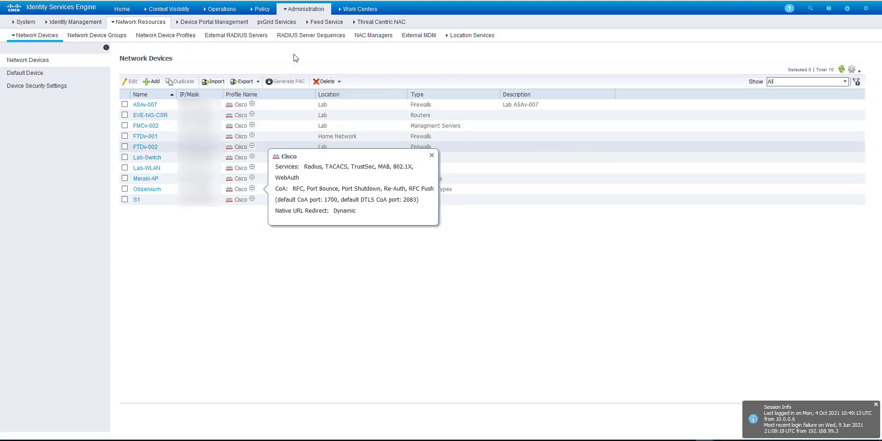
mouse_move(300, 3)
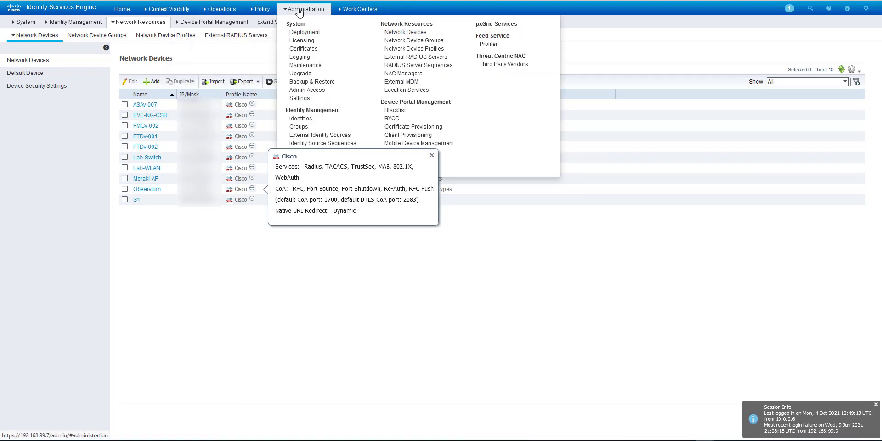
left_click(324, 138)
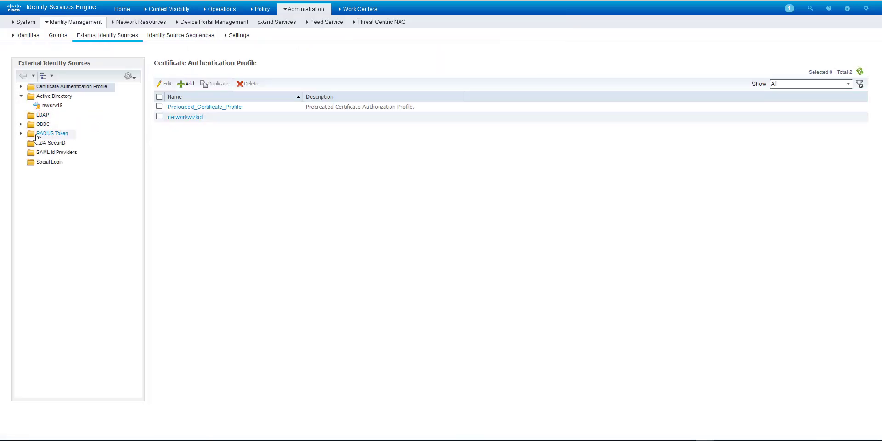
left_click(21, 134)
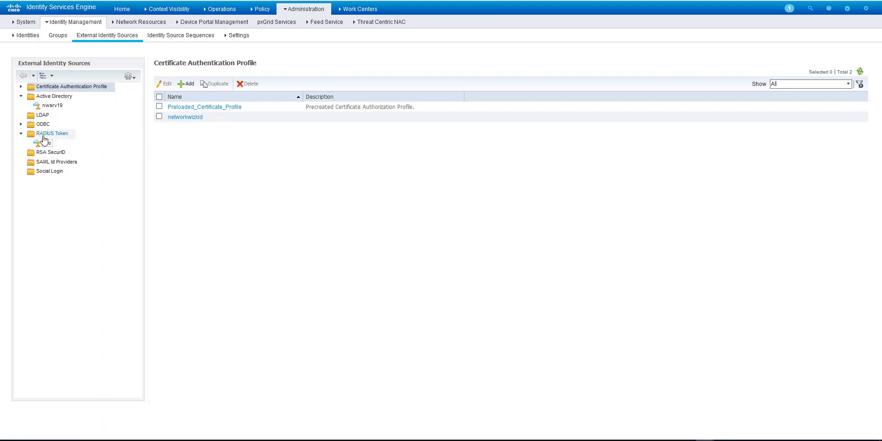
left_click(45, 142)
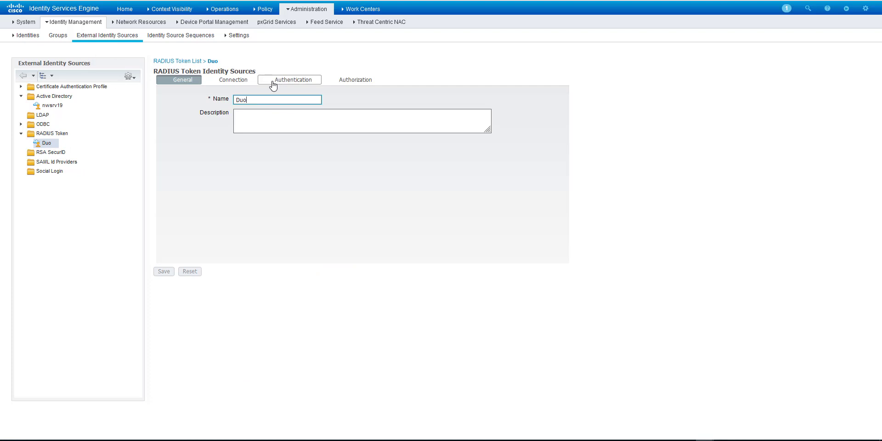
Step: Review the connection, authentication and authorization settings of the Duo RADIUS token identity source
left_click(232, 81)
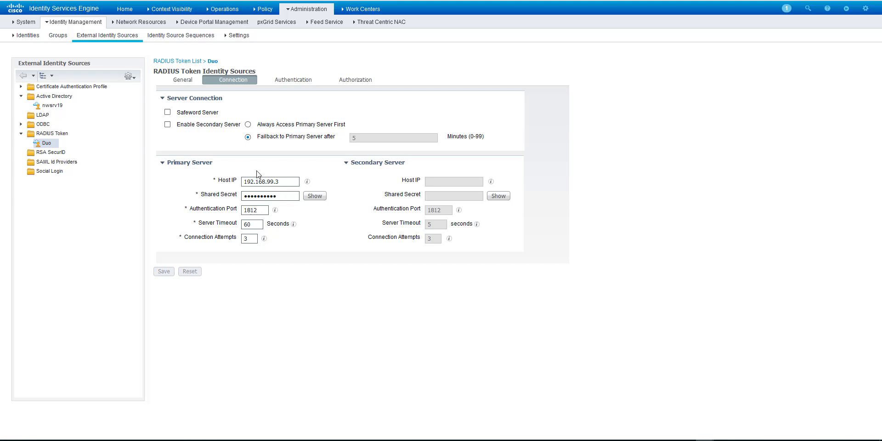
left_click(293, 81)
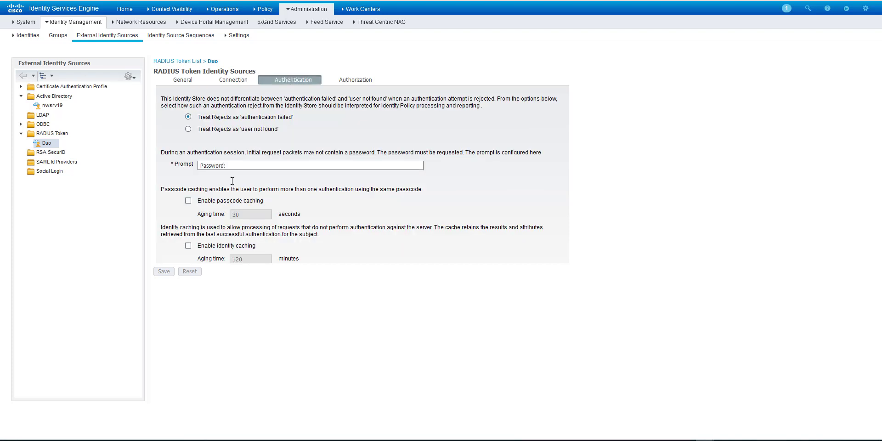
left_click(355, 80)
left_click(293, 81)
Step: Open the Duo_AD identity source sequence and examine the selected stores Duo and nwsrv19 in its authentication search list
mouse_move(322, 10)
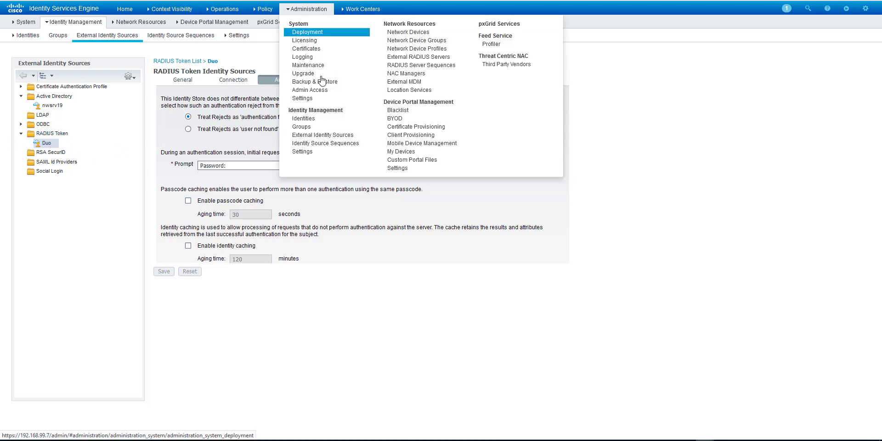
left_click(307, 146)
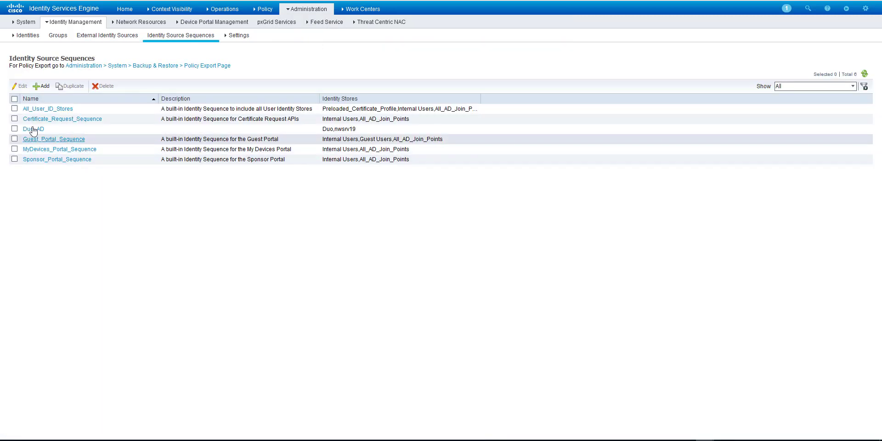
left_click(15, 129)
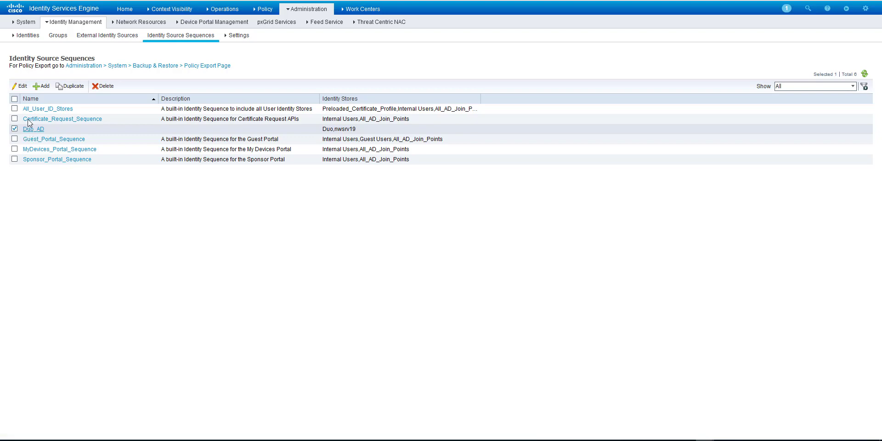
left_click(21, 86)
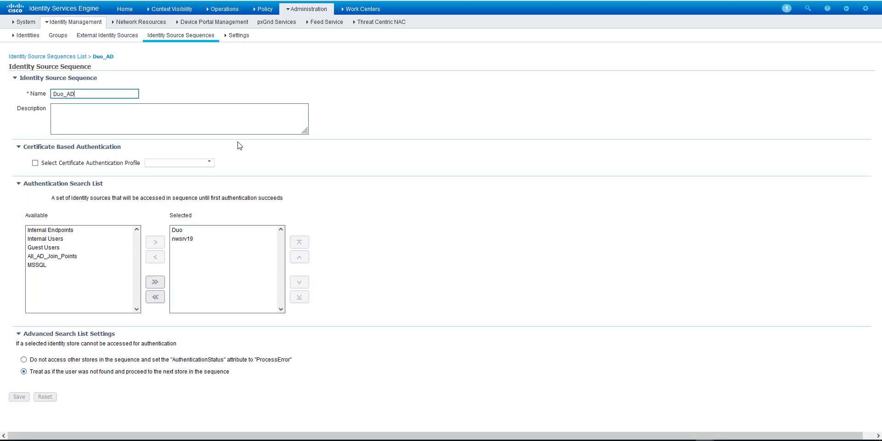
left_click(177, 233)
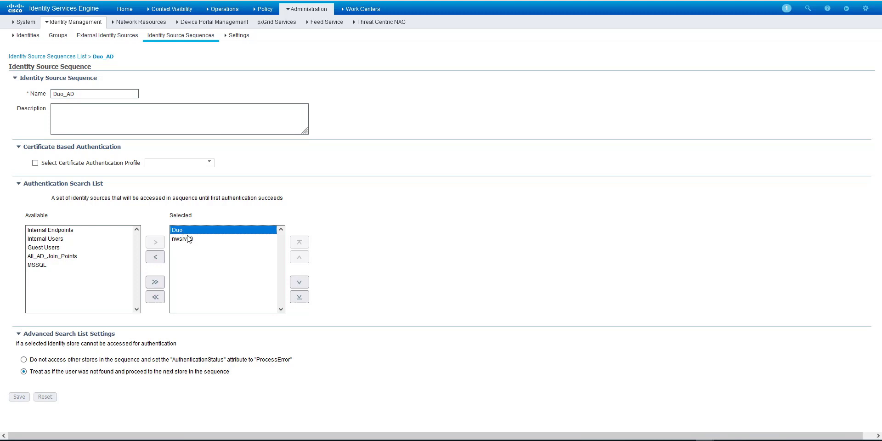
left_click(187, 240)
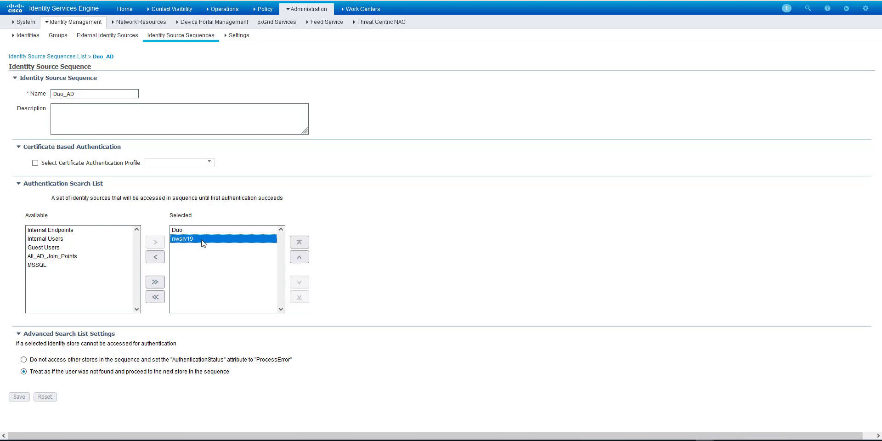
left_click(200, 231)
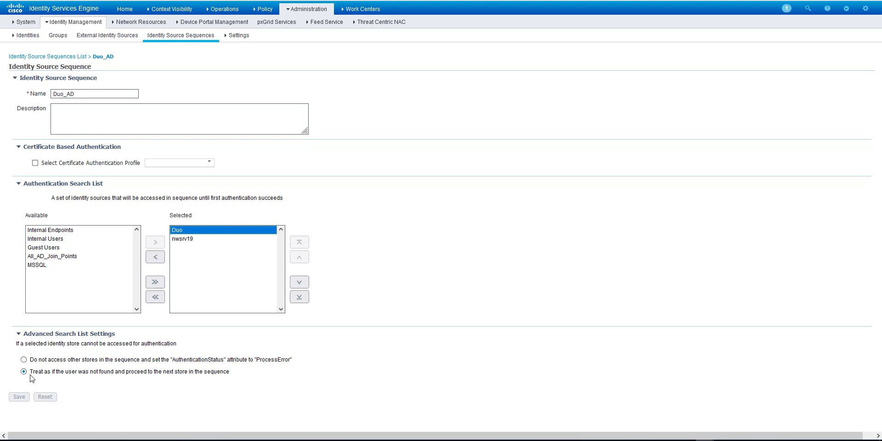
left_click(182, 239)
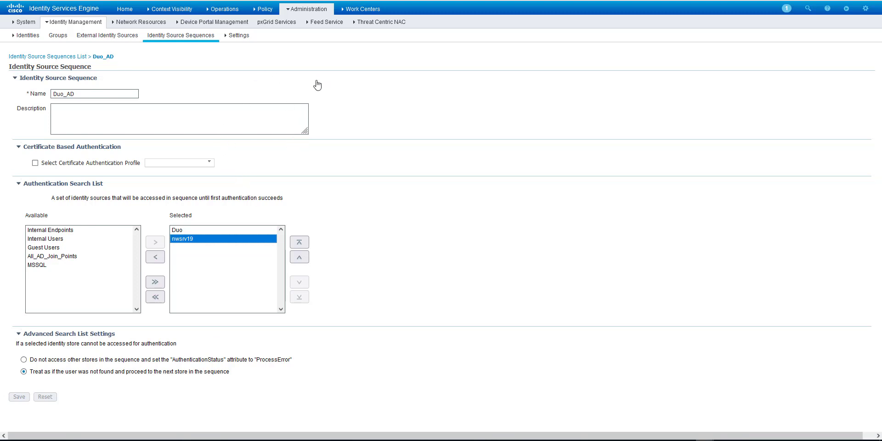
Step: Go to the device administration policy sets and open the Default TACACS policy set
left_click(352, 11)
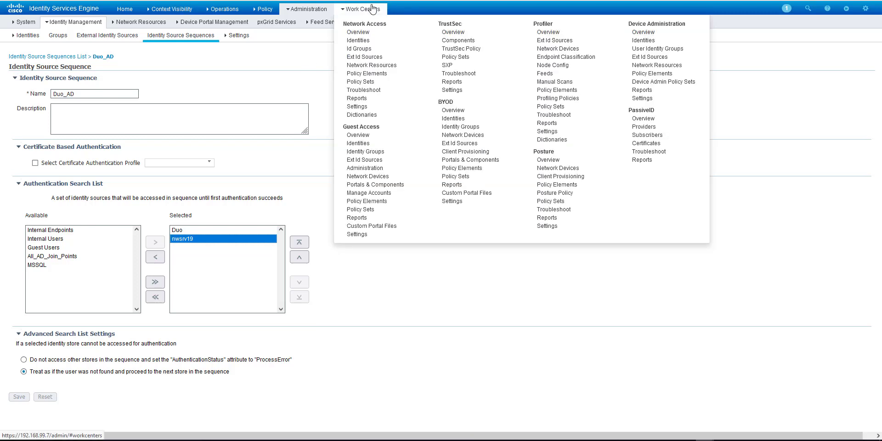
left_click(667, 82)
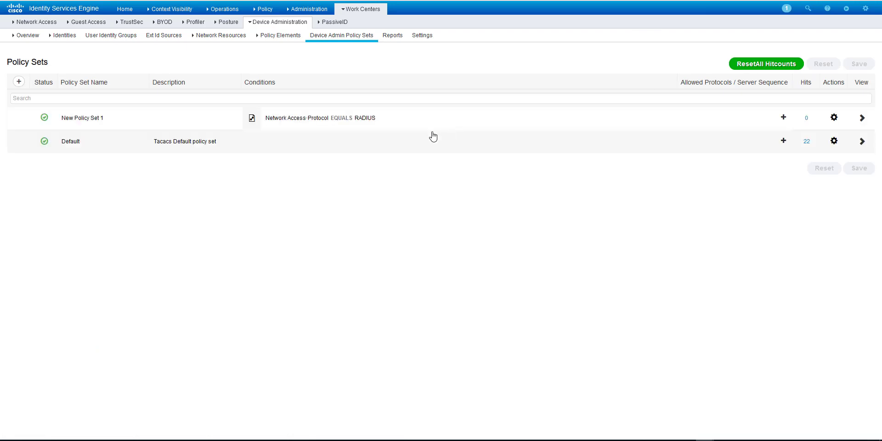
left_click(173, 10)
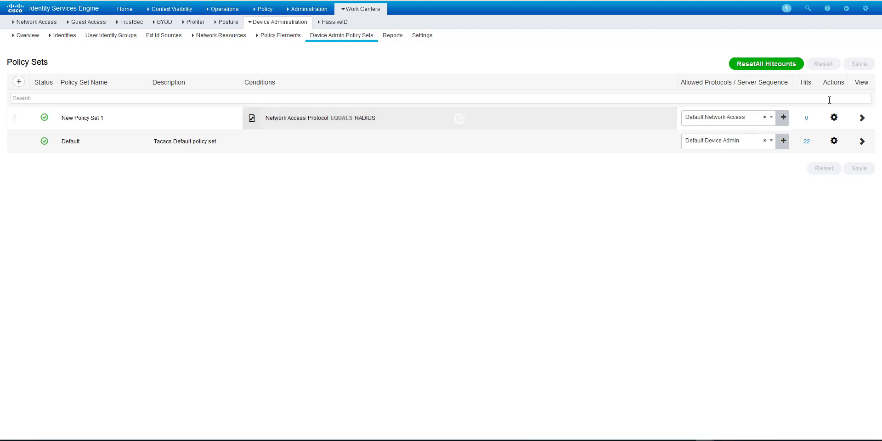
left_click(806, 119)
left_click(837, 156)
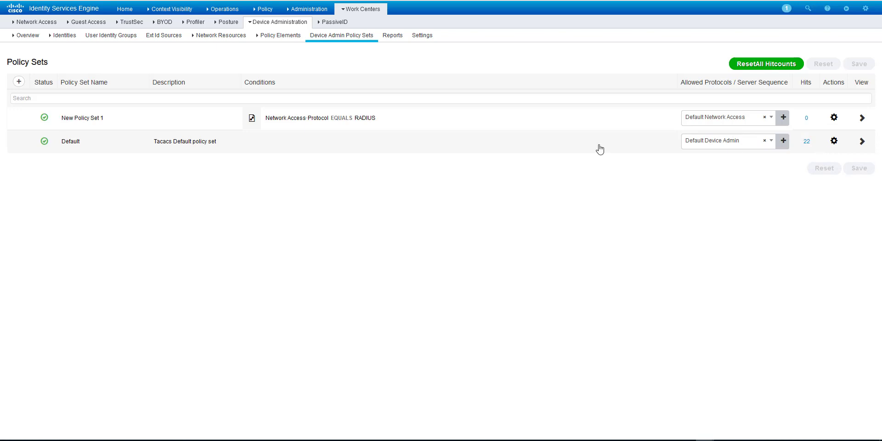
left_click(863, 141)
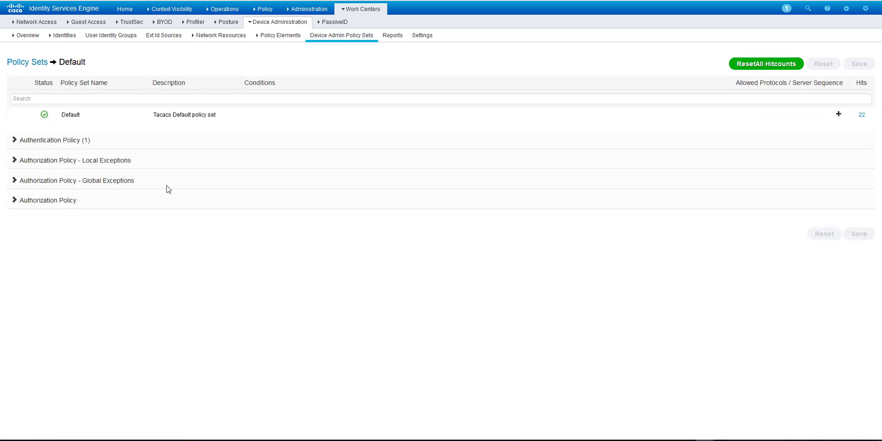
Step: Expand the Default policy set's authentication and authorization policies and examine their rules, identity source, command sets and shell profiles
left_click(19, 141)
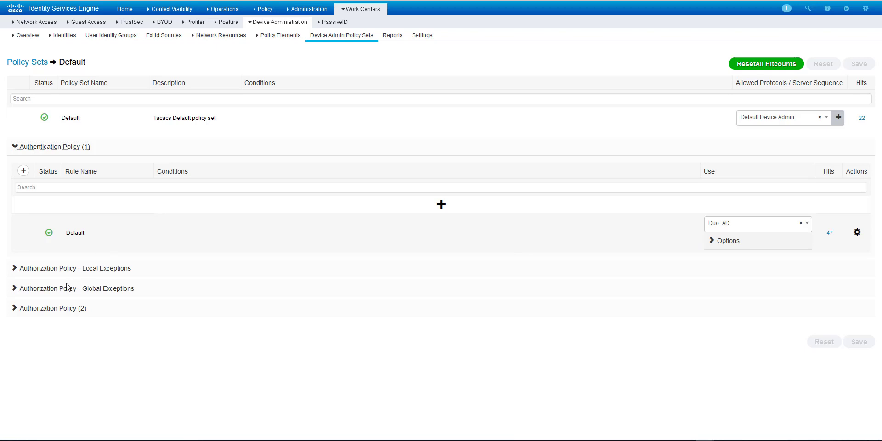
left_click(51, 312)
scroll(132, 341, "down", 1)
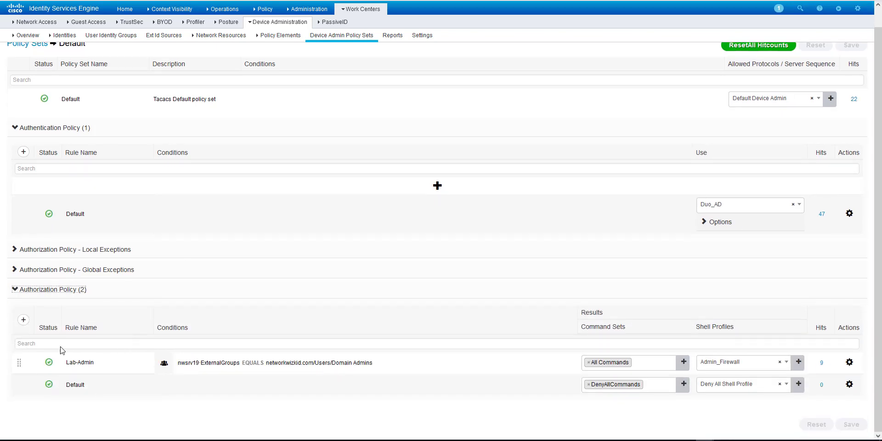
scroll(220, 381, "up", 1)
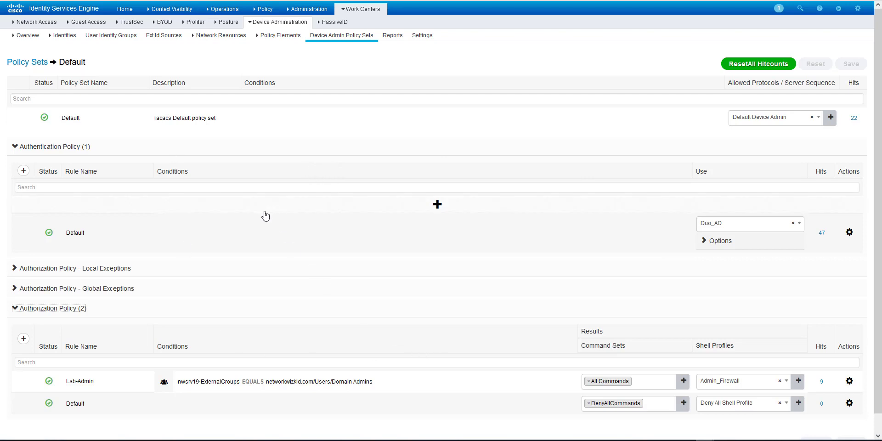
Step: Open the TACACS live logs under the ISE operations
left_click(230, 9)
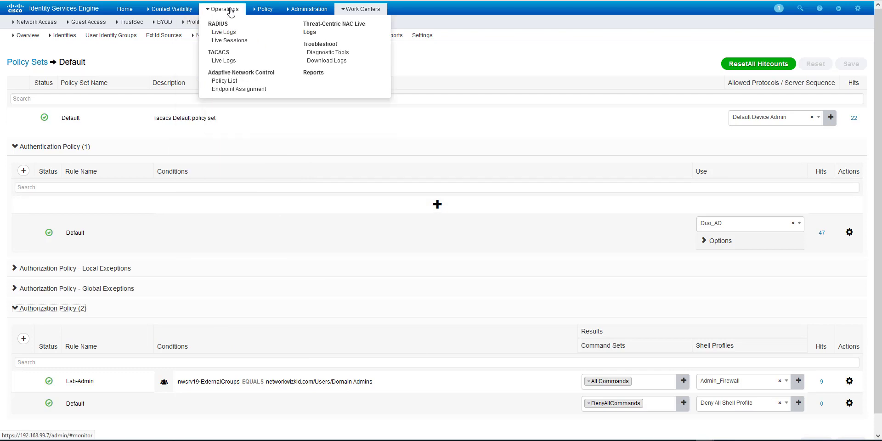
left_click(228, 60)
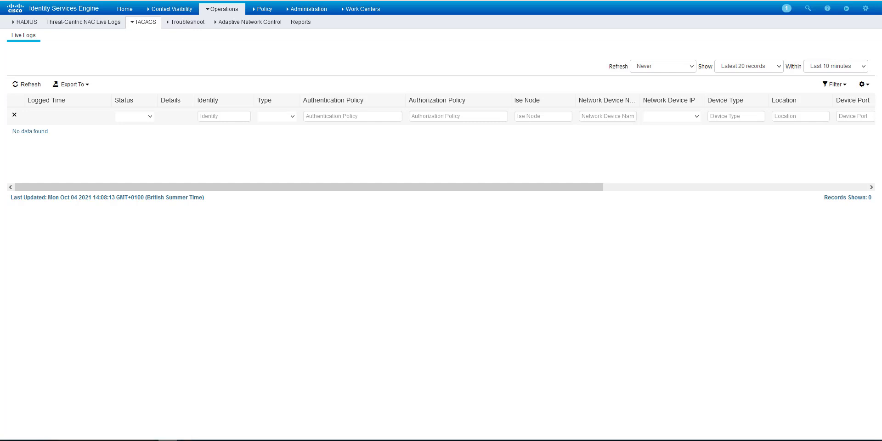
Step: Duplicate the existing PuTTY session to 192.168.107.10 and bring the new session window to the front
right_click(168, 439)
left_click(205, 329)
mouse_move(167, 440)
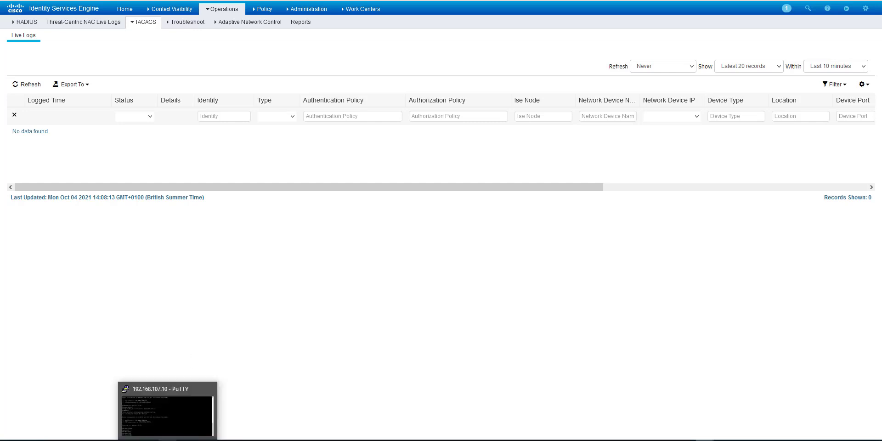
left_click(168, 411)
left_click(496, 237)
right_click(285, 193)
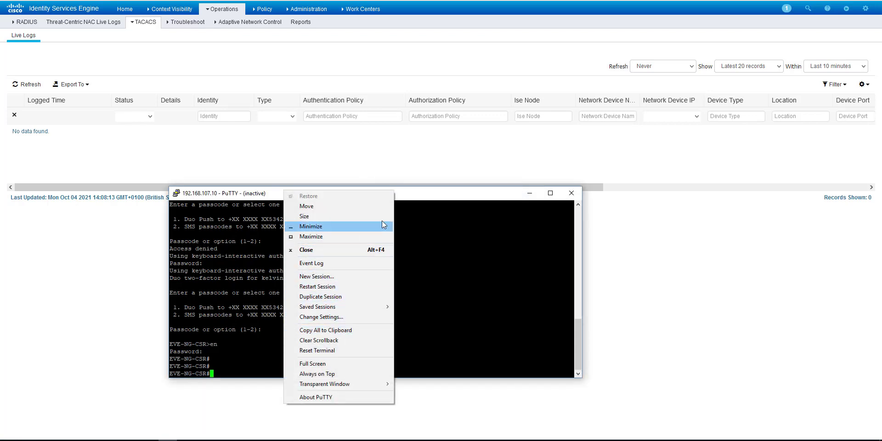
left_click(360, 296)
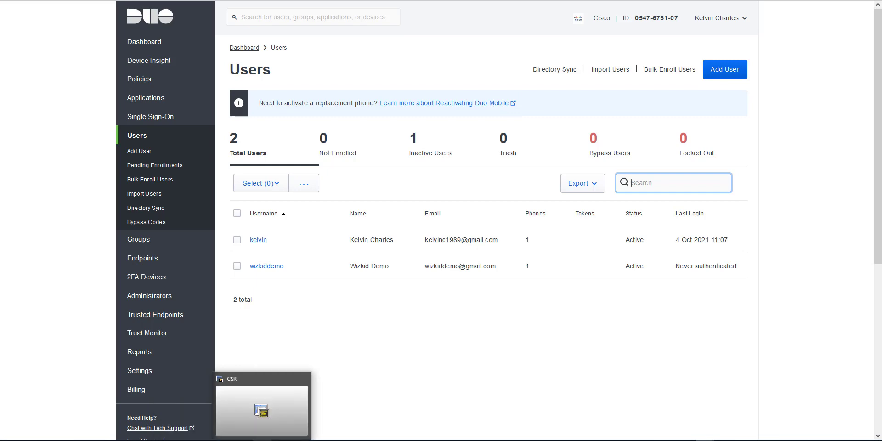
mouse_move(167, 440)
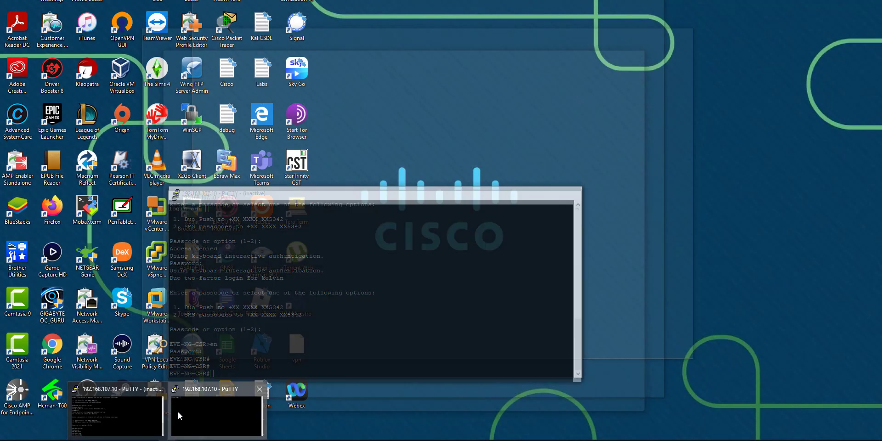
left_click(178, 412)
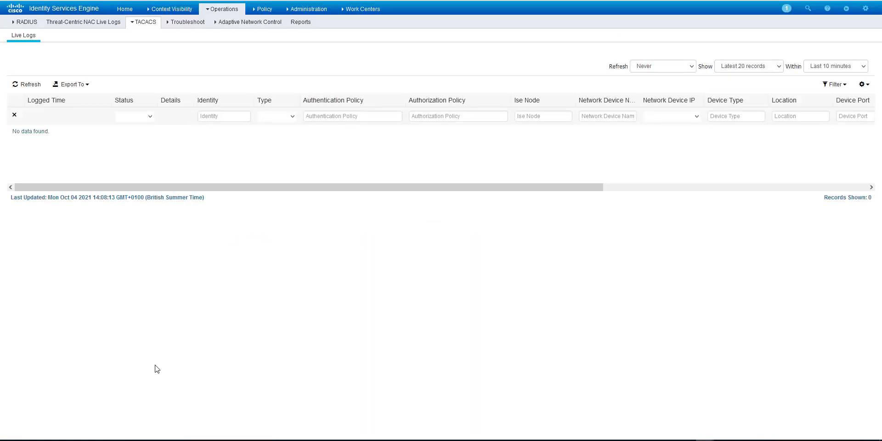
mouse_move(168, 440)
left_click(217, 413)
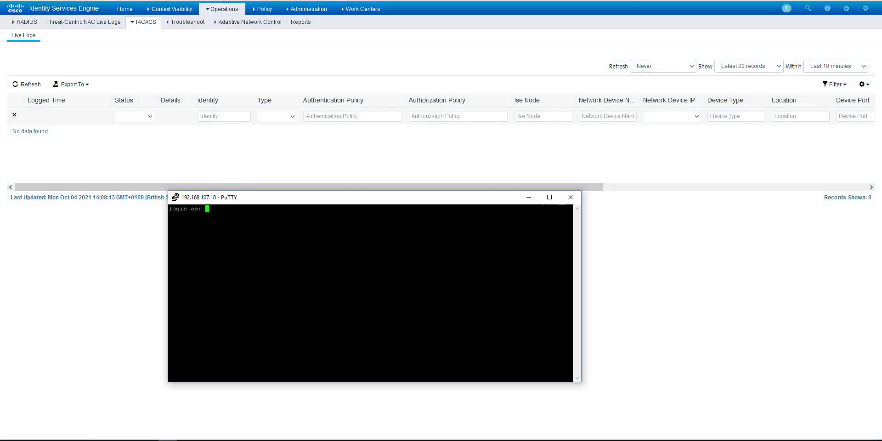
Step: Enter the username wizkiddemo and the account password in the new PuTTY session
type("wizkiddemo")
key("Return")
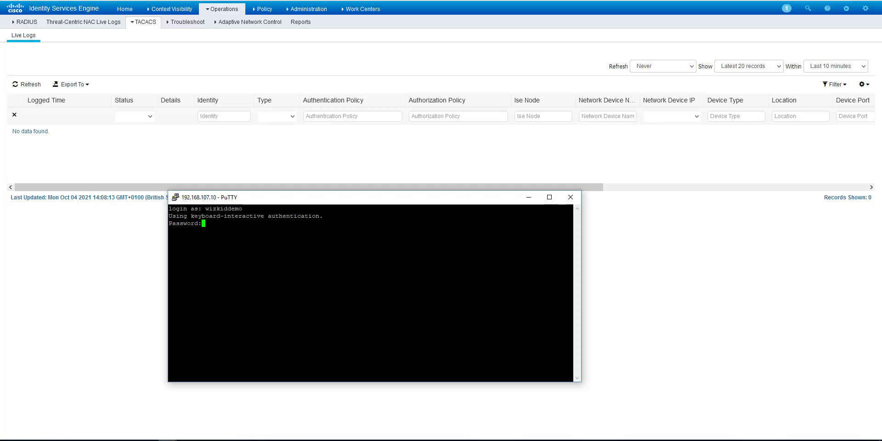
key("Return")
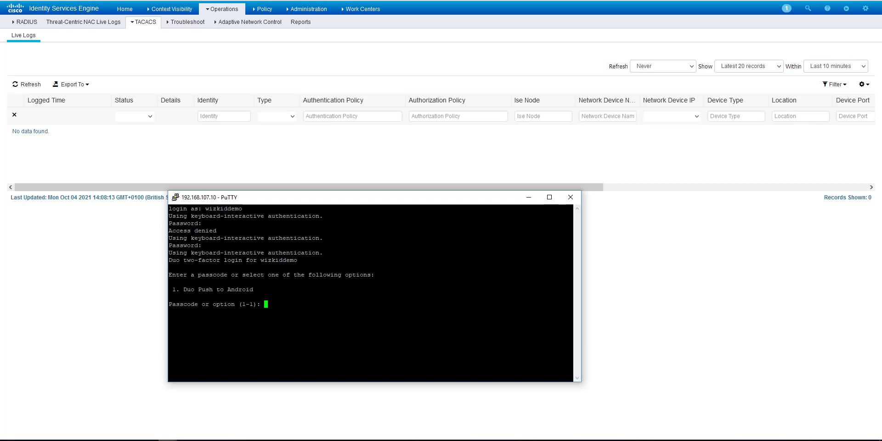
Step: Try to complete the SSH login by choosing Duo Push and approving the RADIUS login request in Duo Mobile
key("Return")
left_click(404, 439)
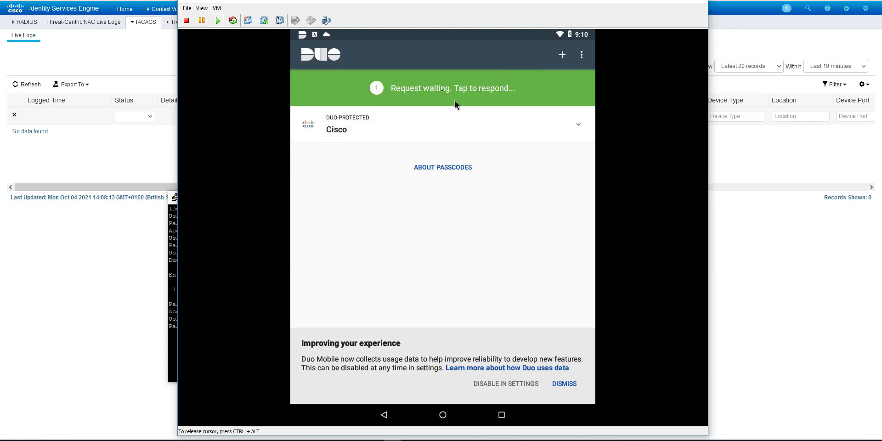
left_click(426, 93)
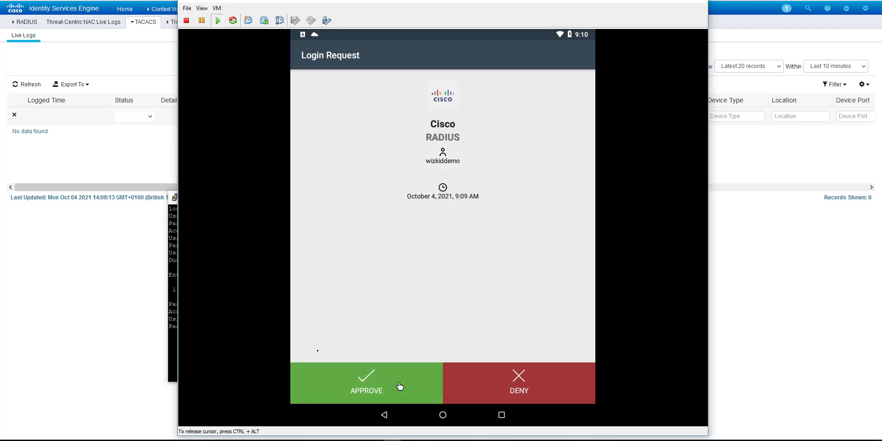
left_click(373, 389)
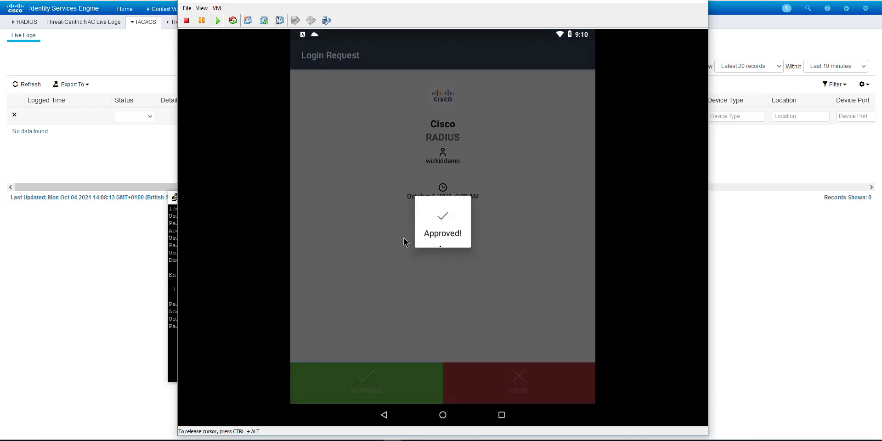
left_click(173, 275)
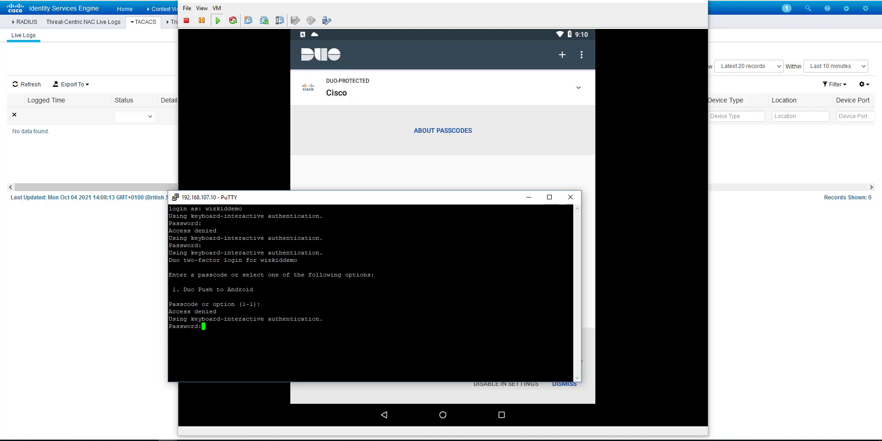
Step: Try the SSH login again: enter the account password, choose Duo Push, and approve the request in Duo Mobile
key("Return")
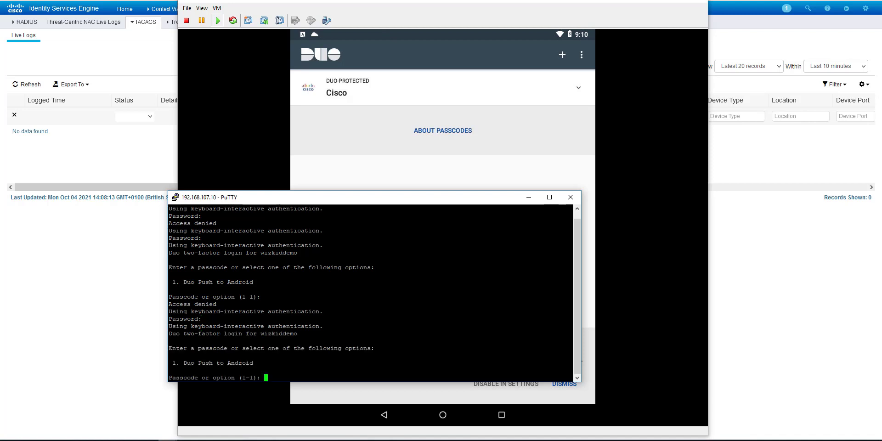
key("Return")
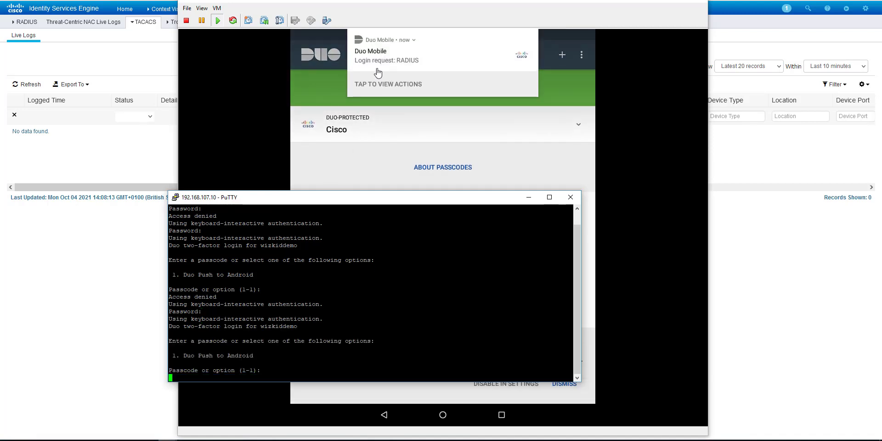
left_click(398, 66)
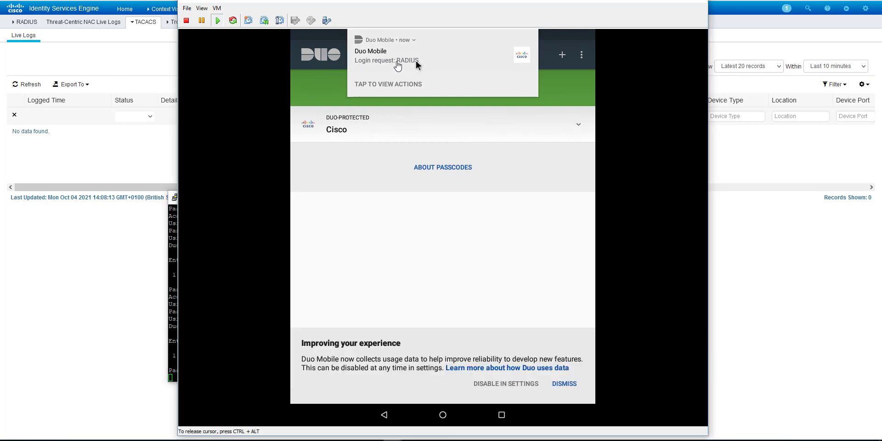
left_click(416, 65)
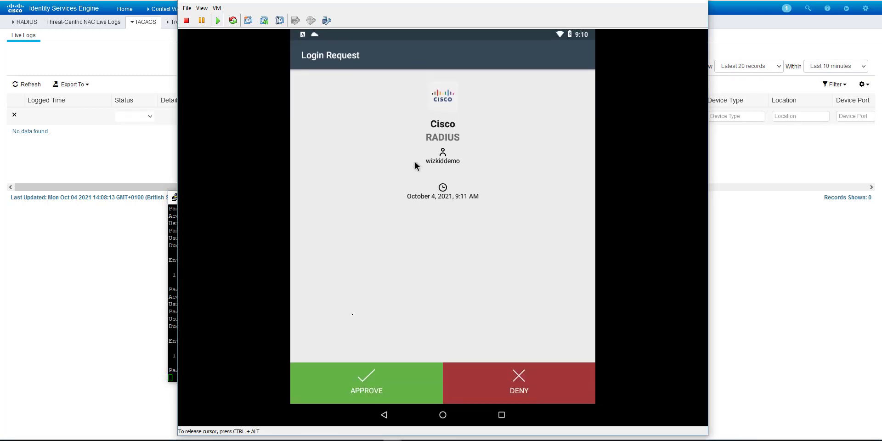
left_click(383, 378)
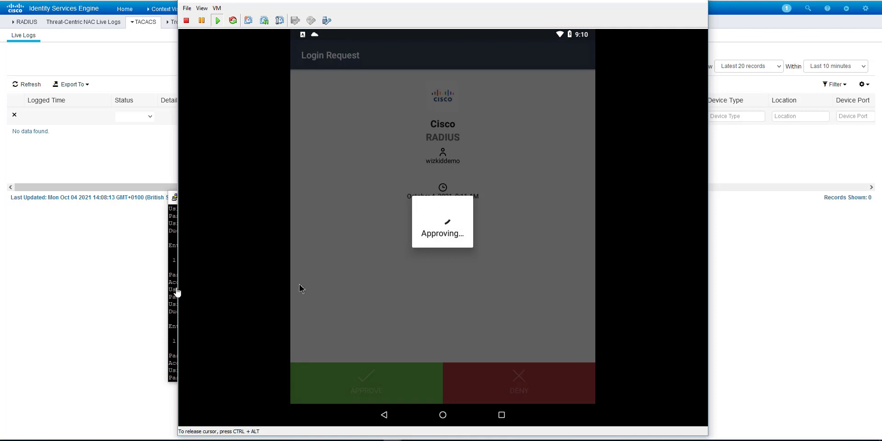
left_click(174, 286)
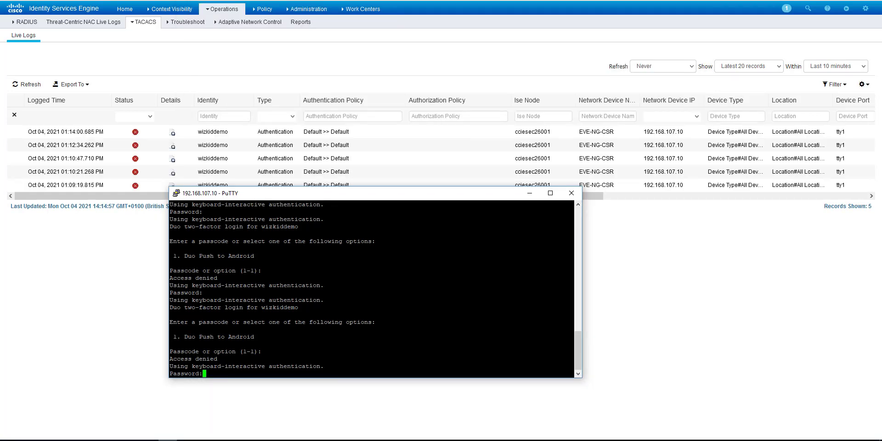
Step: Retry the wizkiddemo login in PuTTY with the account password and an approved Duo Push, answering the repeated password prompt as well
key("Return")
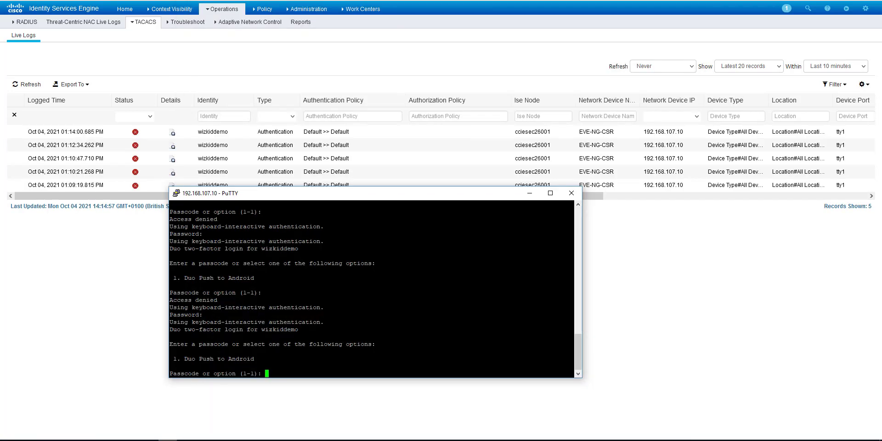
key("Return")
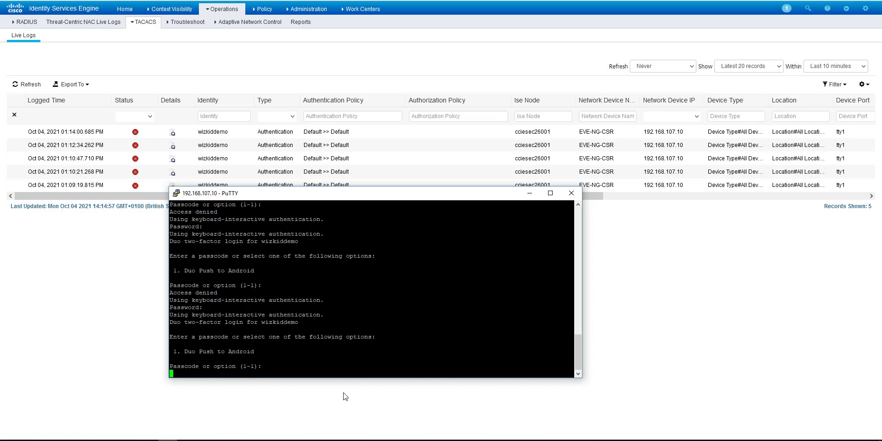
mouse_move(394, 426)
left_click(405, 404)
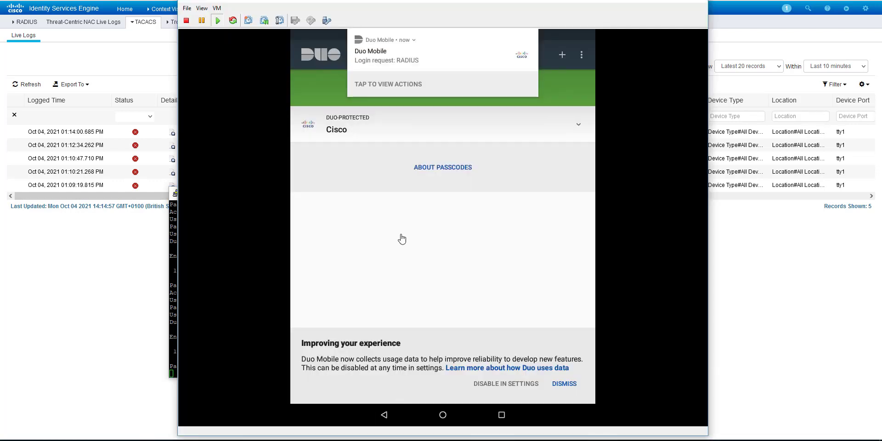
left_click(418, 73)
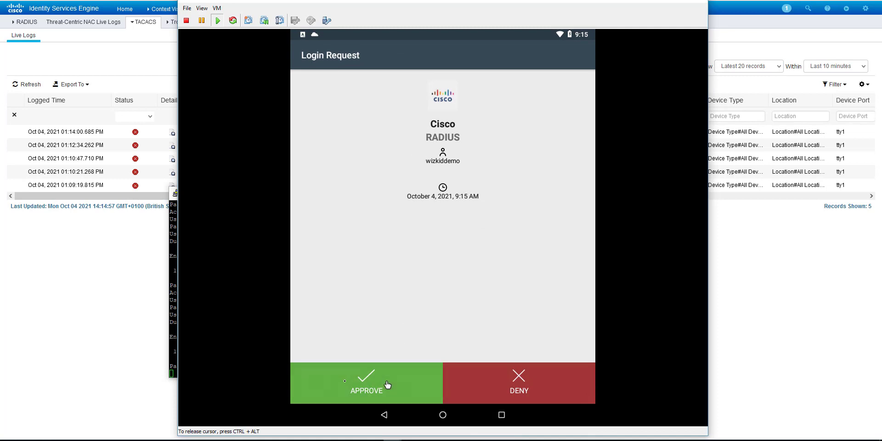
left_click(387, 386)
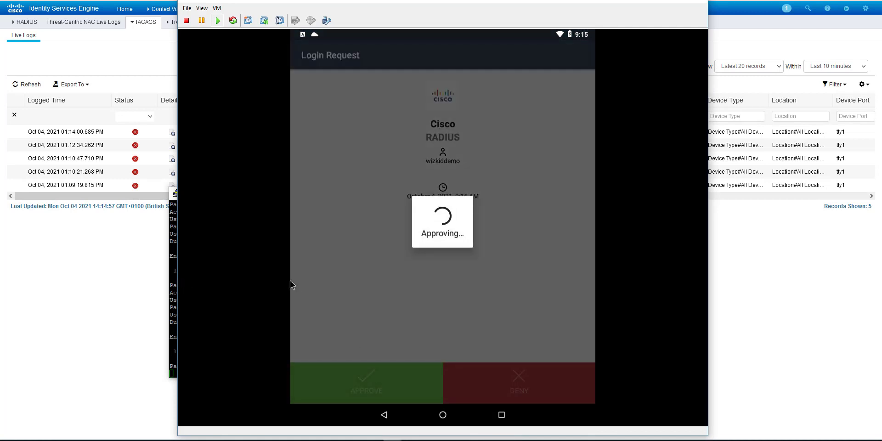
key("alt+Tab")
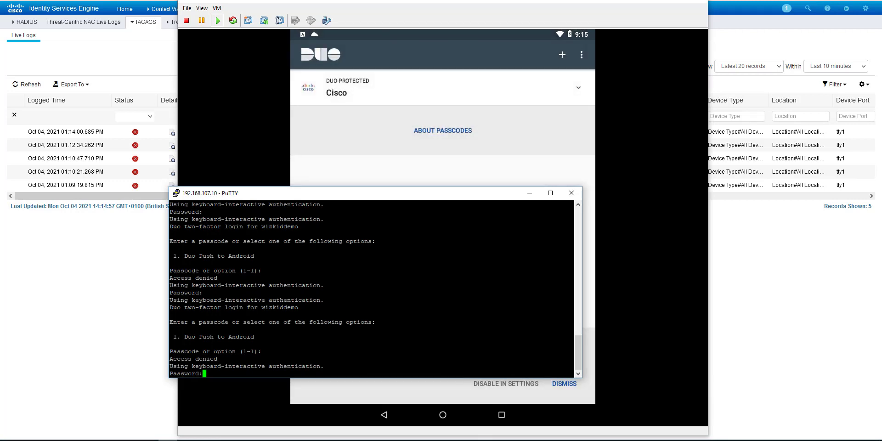
key("Return")
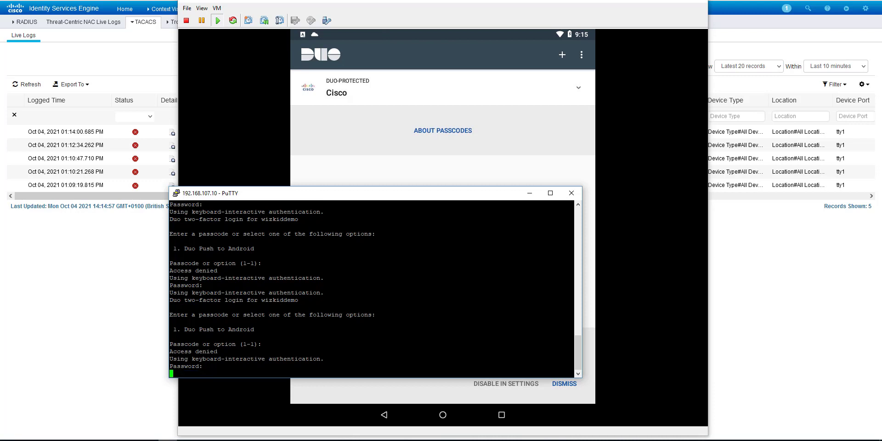
key("Return")
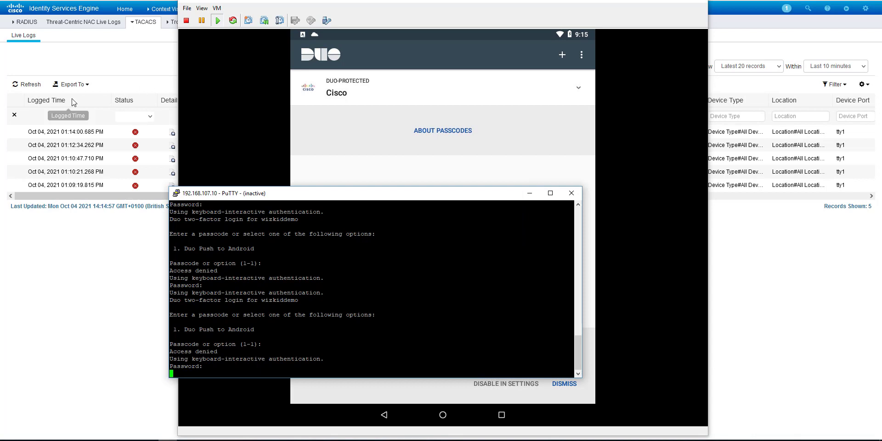
Step: Refresh the TACACS live logs and examine the passed wizkiddemo authentication's message, authorization profile and processing steps
left_click(29, 84)
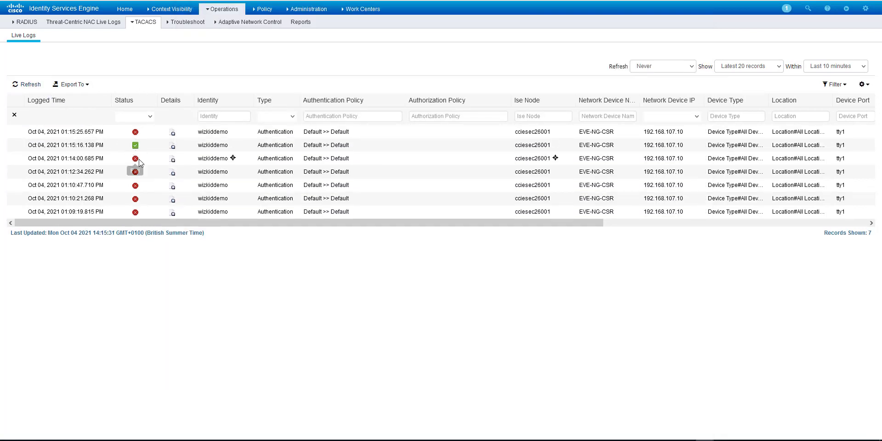
left_click(173, 147)
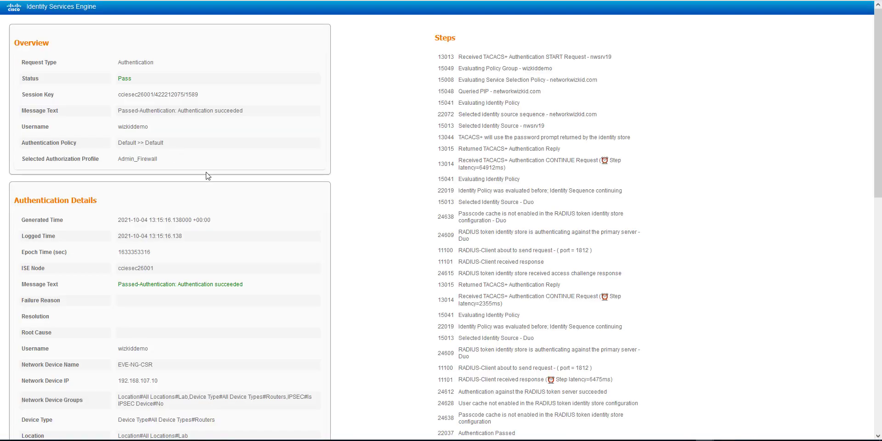
left_click_drag(157, 111, 297, 112)
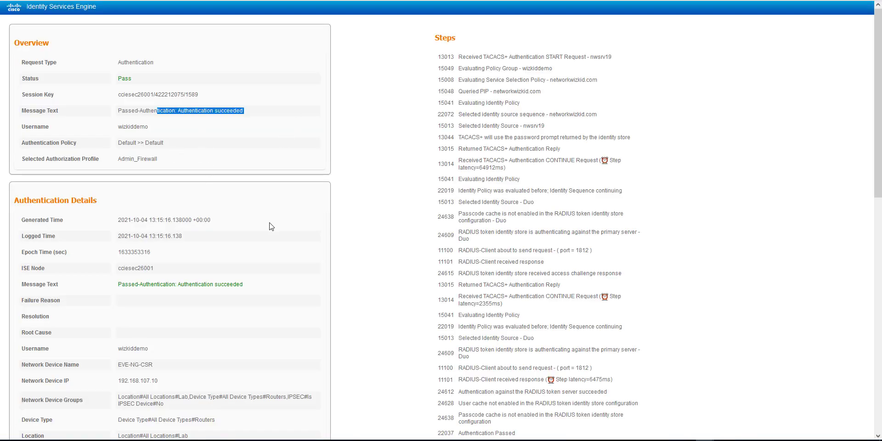
scroll(271, 227, "down", 1)
scroll(271, 226, "up", 1)
left_click_drag(115, 159, 209, 160)
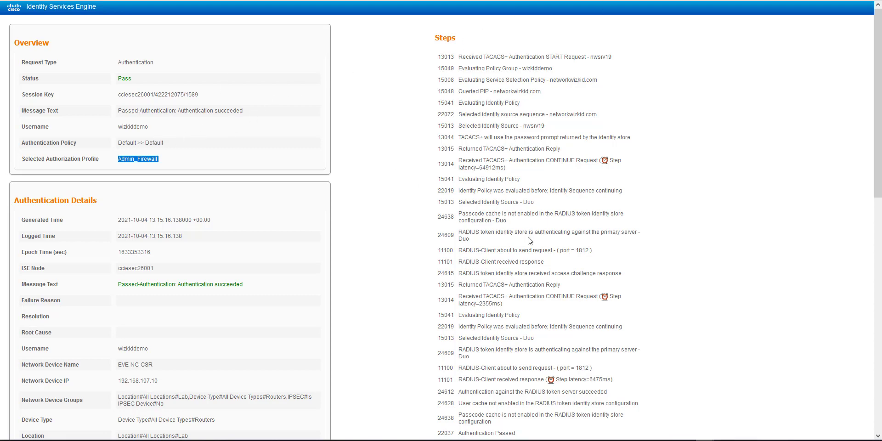
scroll(529, 238, "down", 4)
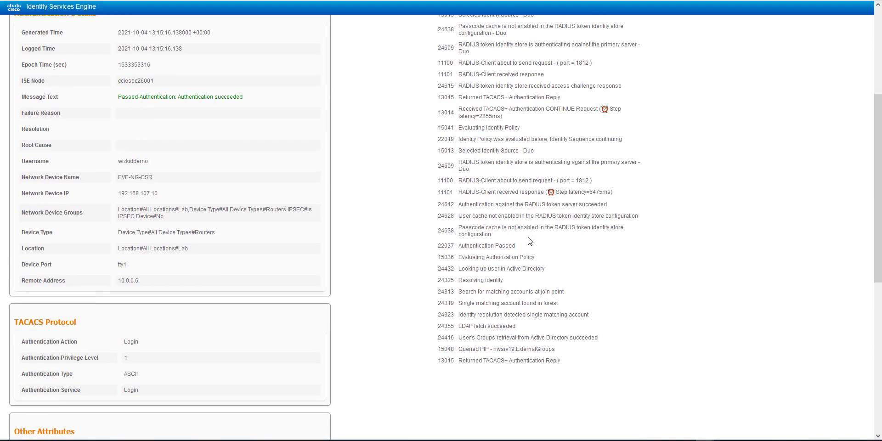
scroll(529, 241, "up", 2)
key("alt+Tab")
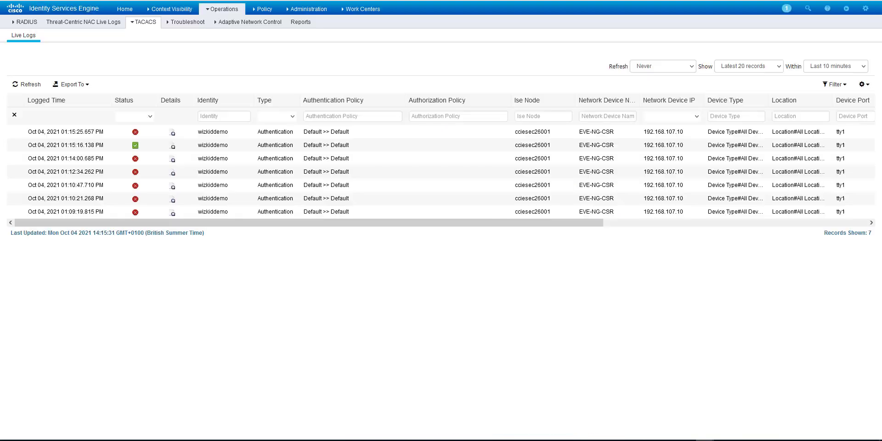
Step: Open the details of the newest failed wizkiddemo authentication, examine its failure reason and steps, and close the report
left_click(172, 135)
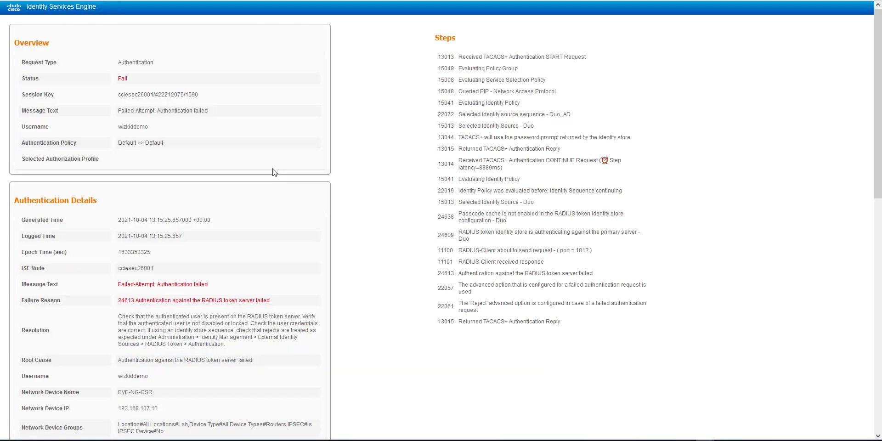
left_click_drag(150, 300, 260, 309)
left_click(258, 308)
scroll(257, 309, "down", 3)
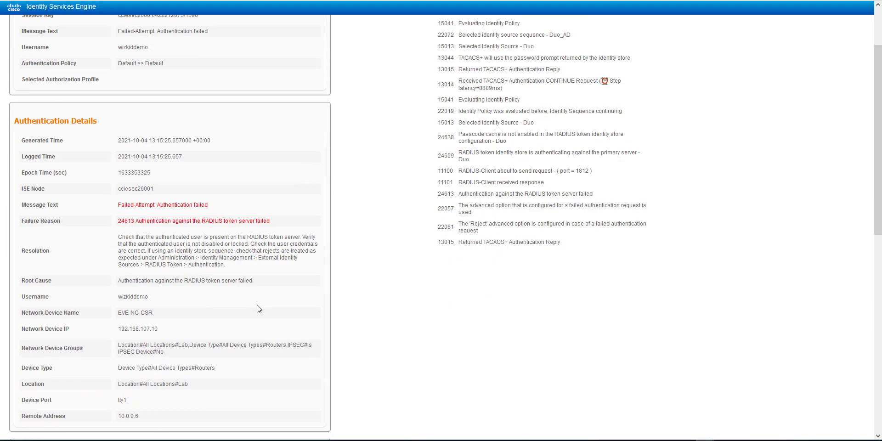
scroll(258, 309, "up", 3)
key("ctrl+w")
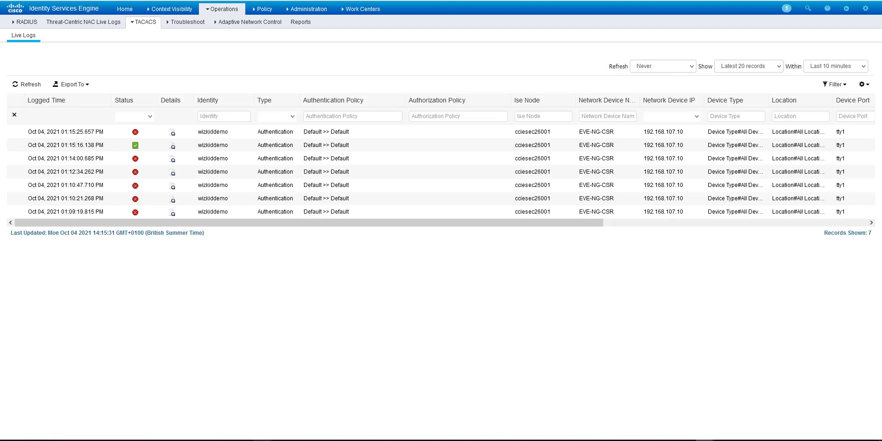
Step: Restart the inactive PuTTY session to 192.168.107.10 and enter the username wizkiddemo and the account password
left_click(169, 440)
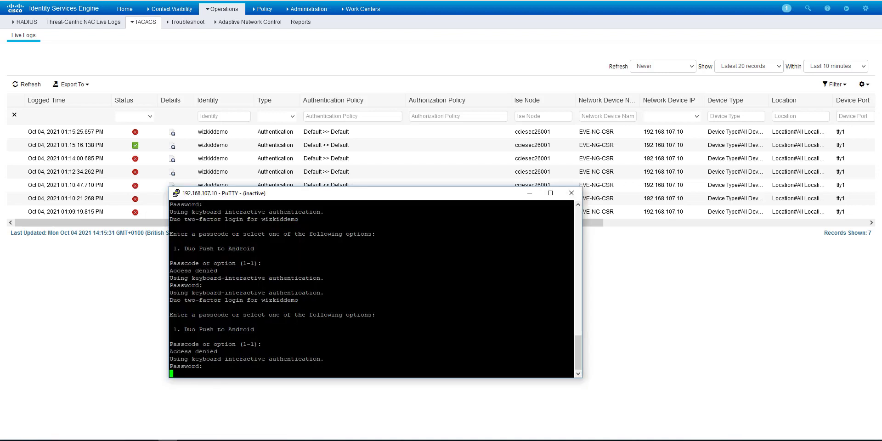
right_click(257, 193)
left_click(285, 293)
type("wizk")
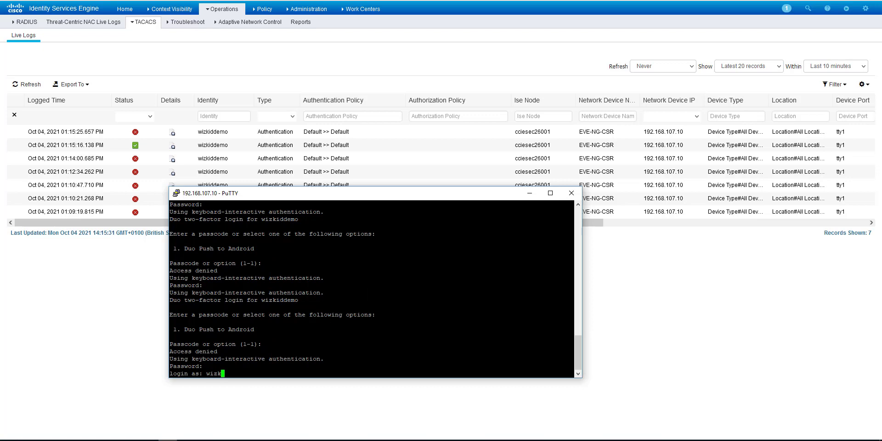
type("iddemo")
key("Return")
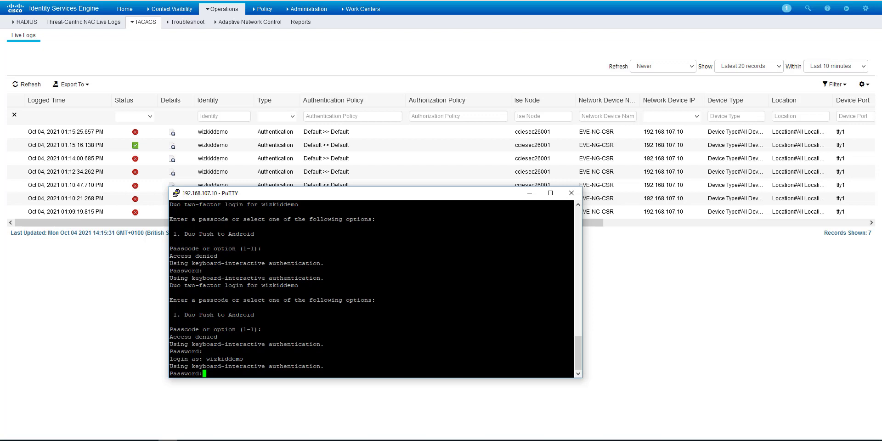
key("Return")
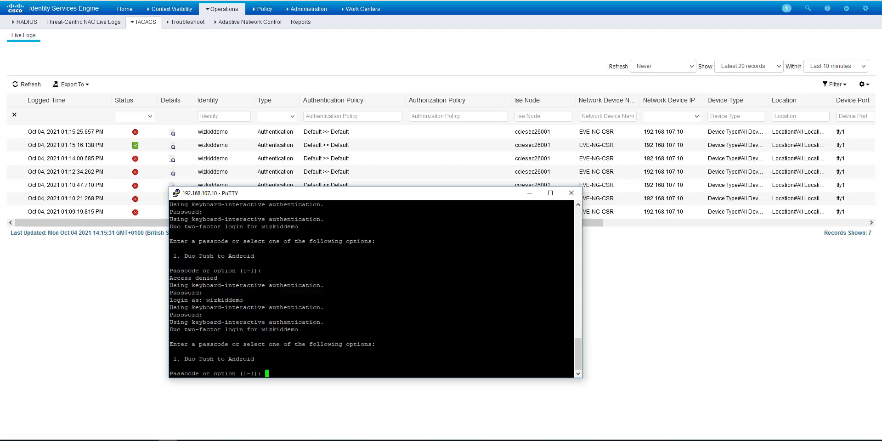
Step: Choose Duo Push for the restarted session, approve the RADIUS login request in Duo Mobile and return to PuTTY
key("Return")
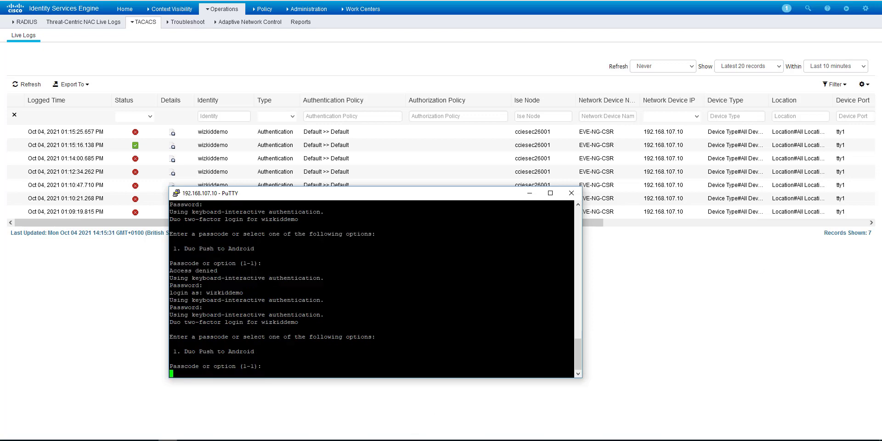
left_click(393, 439)
left_click(395, 407)
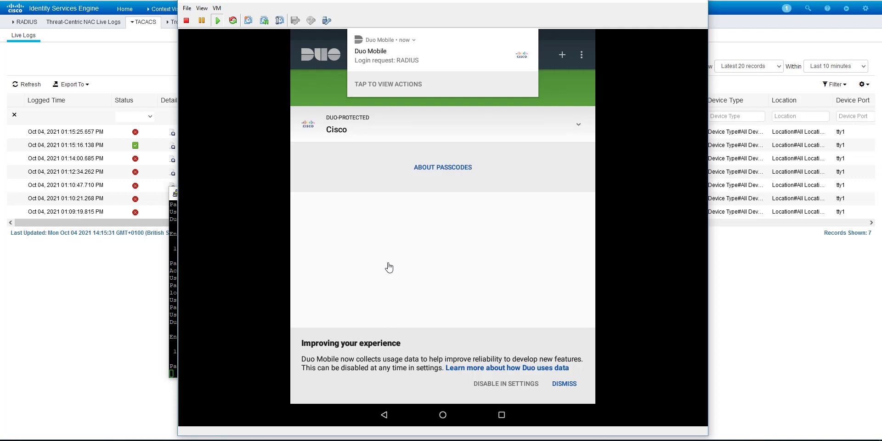
left_click(426, 46)
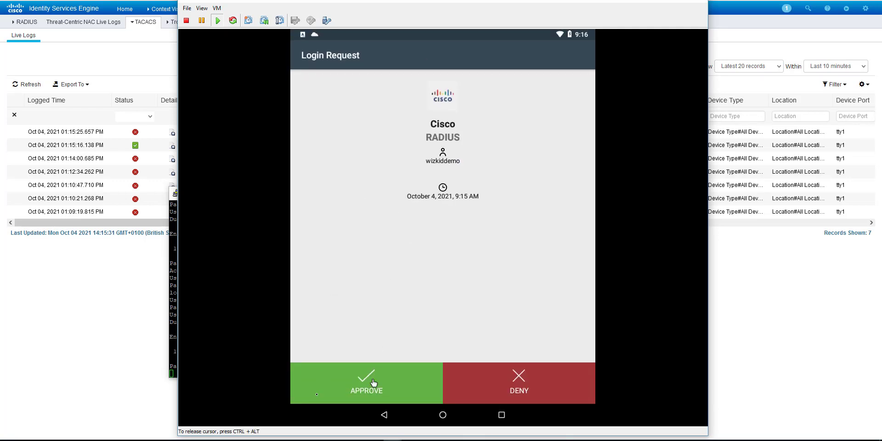
left_click(371, 398)
key("alt+Tab")
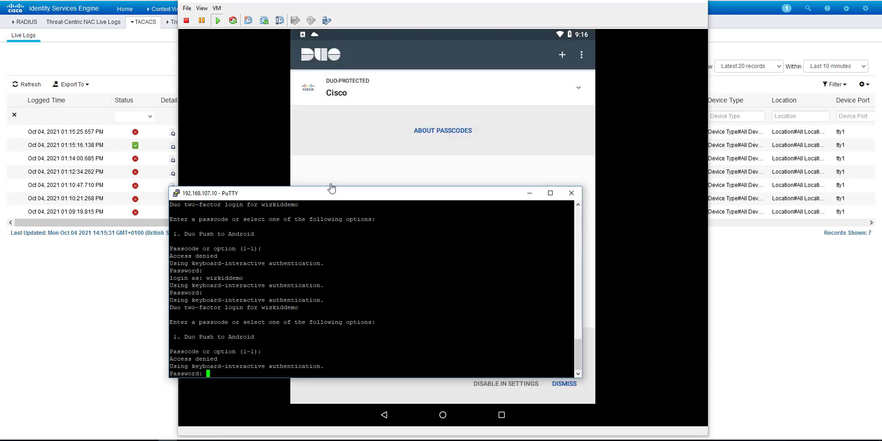
Step: Log in to the restarted PuTTY session as wizkiddemo and enter the account password, repeating it at the second password prompt
key("Return")
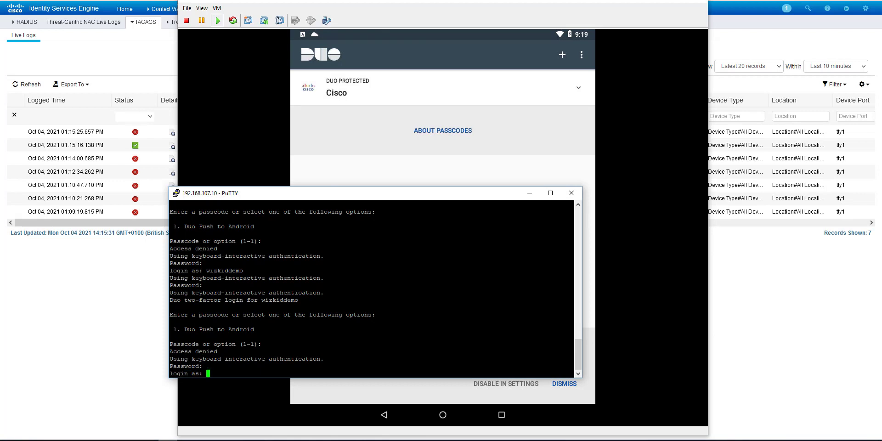
type("wizkiddemo")
key("Return")
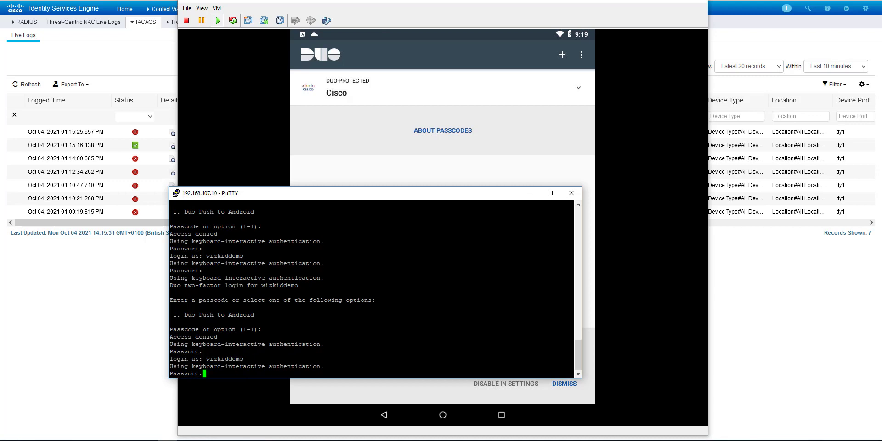
key("Return")
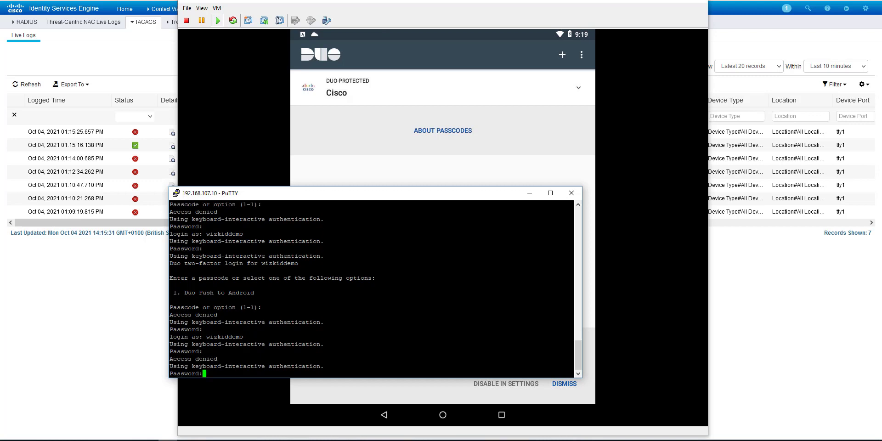
key("Return")
Step: Choose Duo Push to Android as the second factor, approve the RADIUS login request in Duo Mobile and return to PuTTY
type("1")
key("Return")
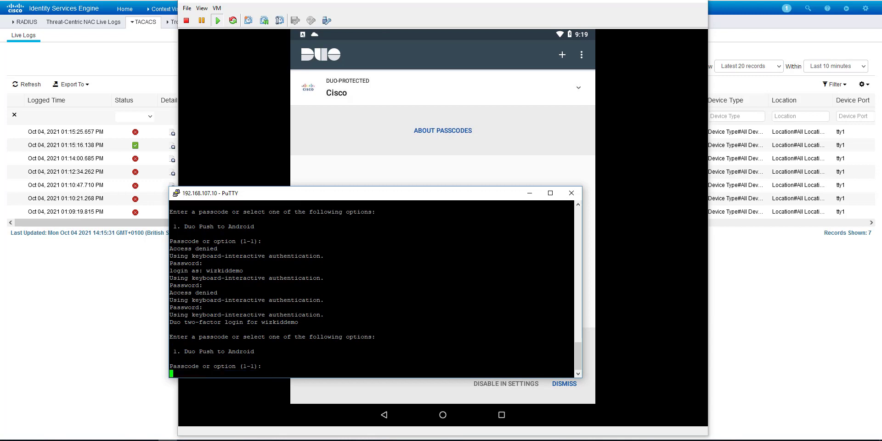
left_click(390, 73)
left_click(391, 72)
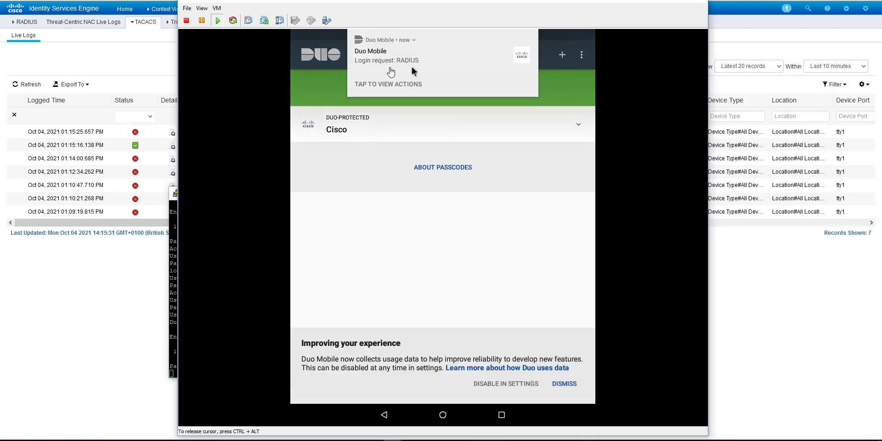
left_click(361, 392)
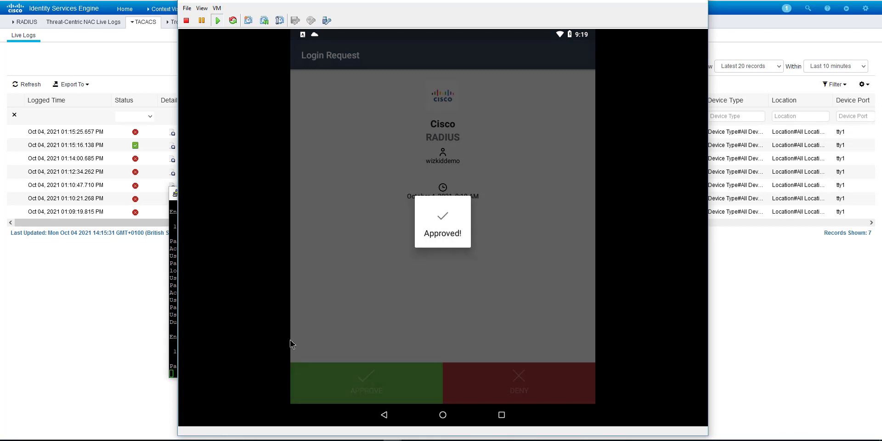
key("alt+Tab")
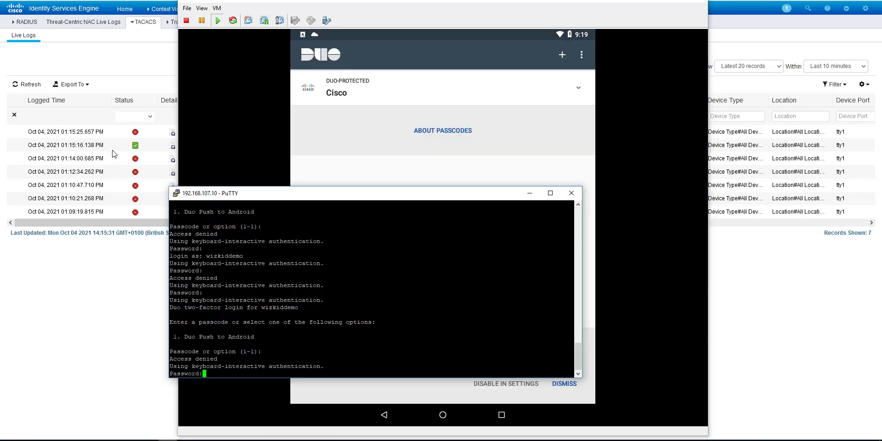
Step: Refresh the TACACS live logs and examine the newest failed wizkiddemo authentication's failure reason, details and processing steps
left_click(28, 87)
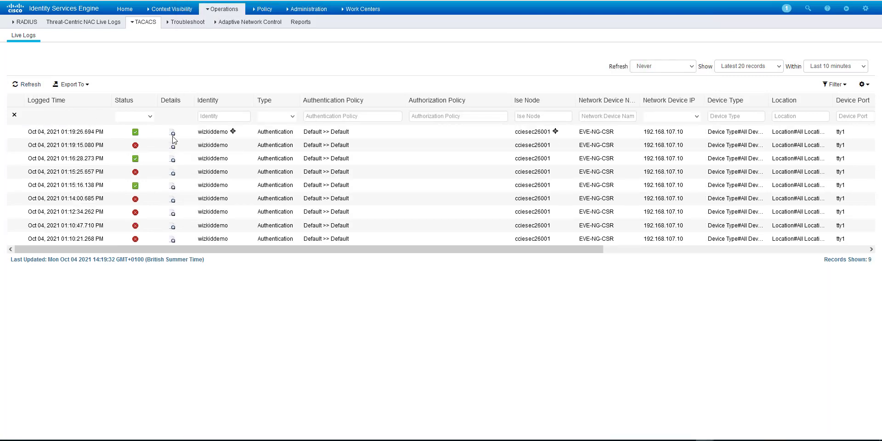
left_click(173, 146)
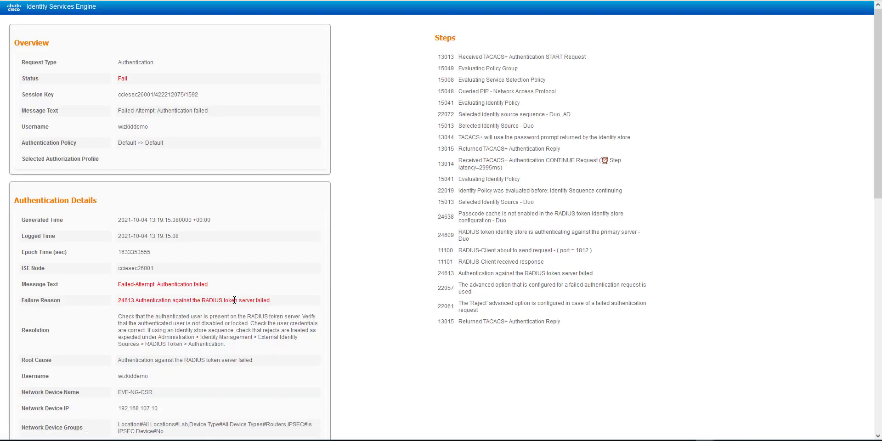
scroll(234, 300, "down", 2)
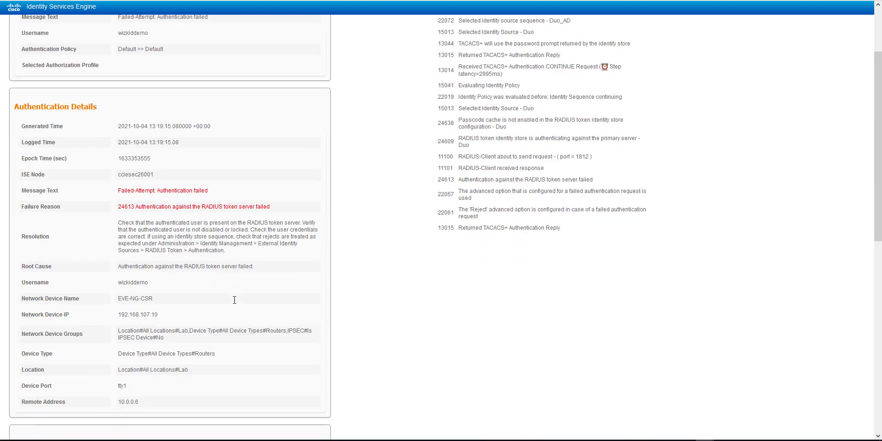
scroll(234, 300, "up", 2)
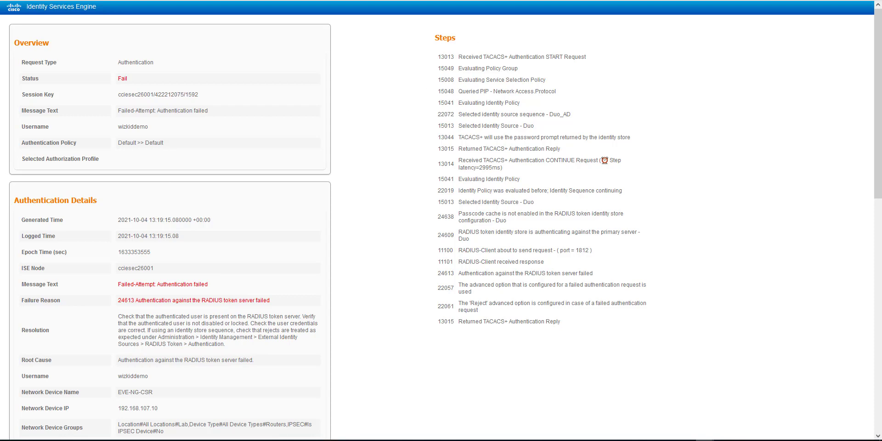
key("alt+Tab")
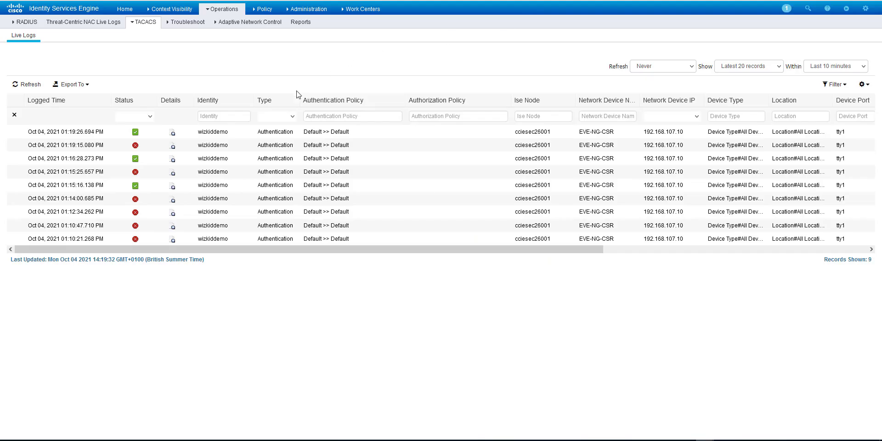
Step: Open the newest passed wizkiddemo authentication's report, examine its authorization profile and processing steps, and close the report
left_click(173, 135)
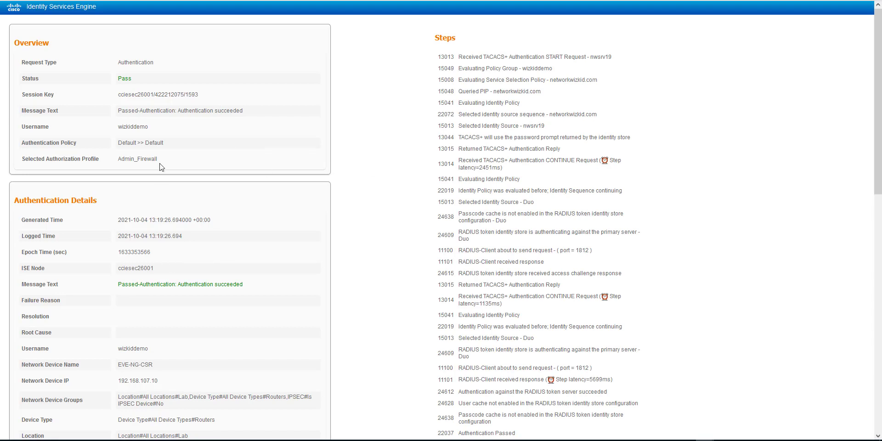
scroll(159, 161, "down", 3)
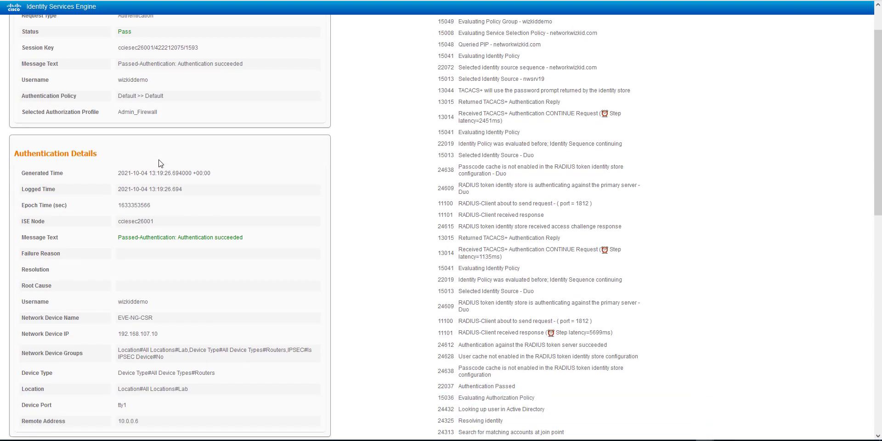
scroll(158, 162, "up", 3)
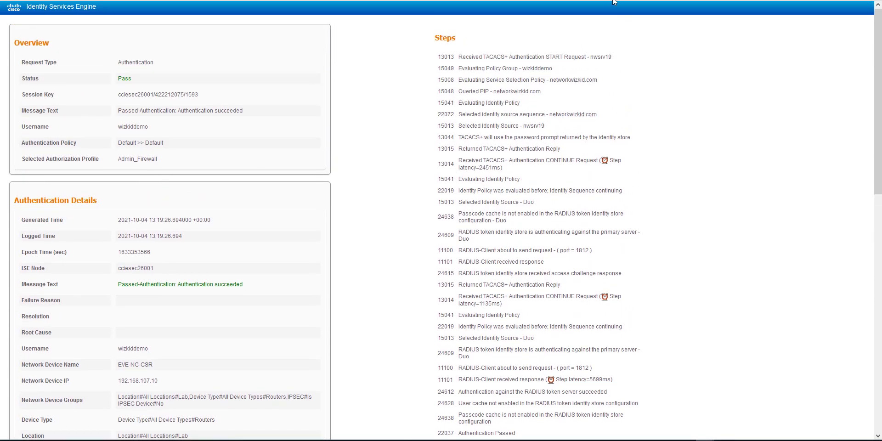
key("ctrl+w")
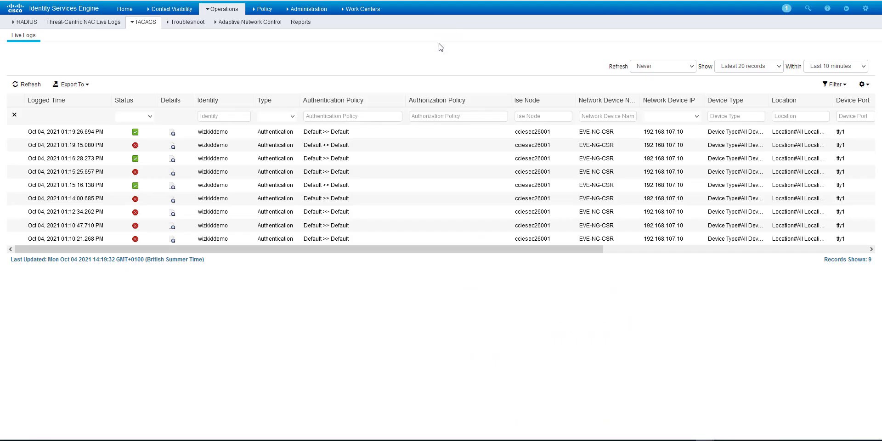
Step: Open the Duo RADIUS token under the external identity sources and review its connection and general settings
left_click(323, 9)
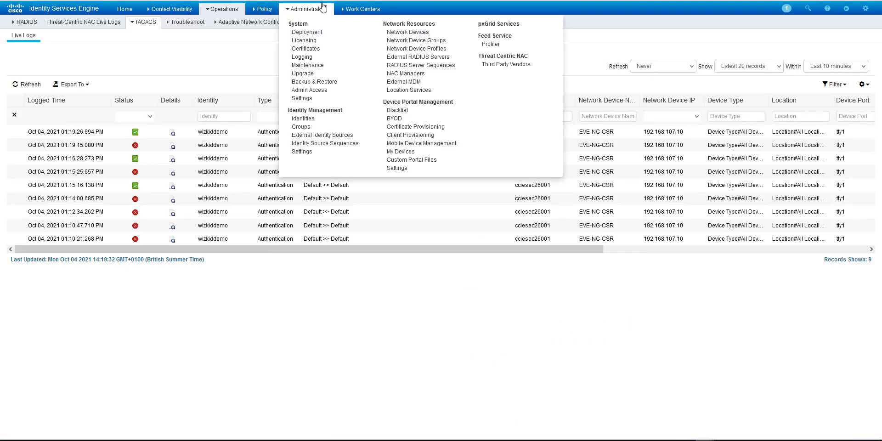
left_click(304, 135)
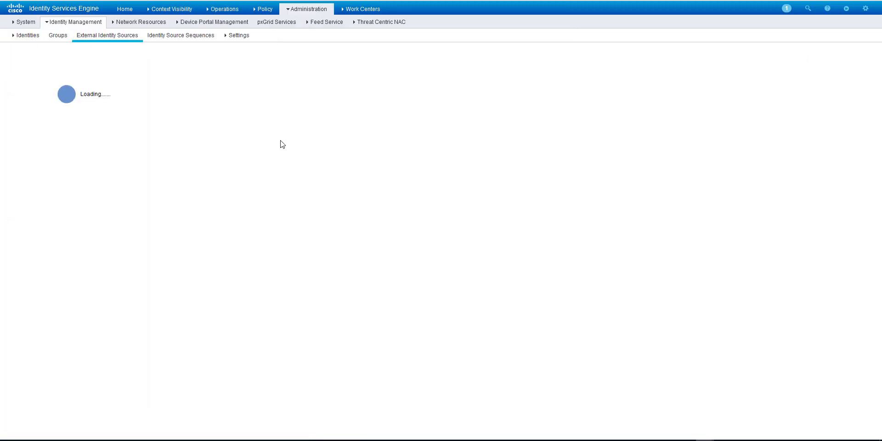
left_click(51, 133)
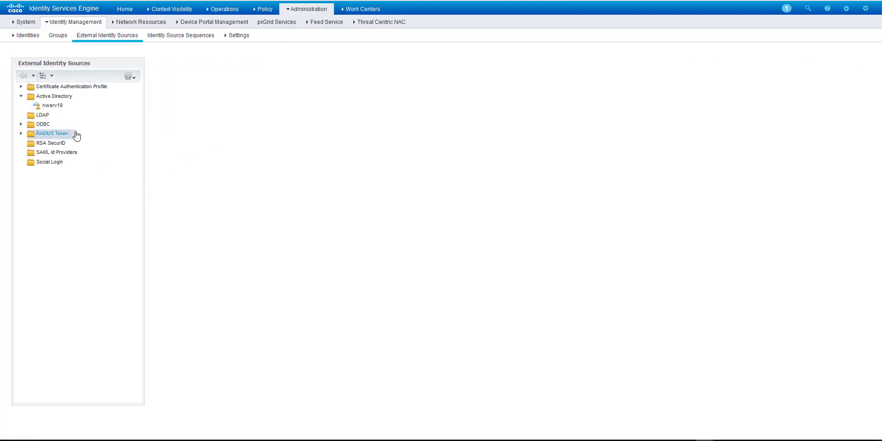
left_click(173, 104)
left_click(219, 80)
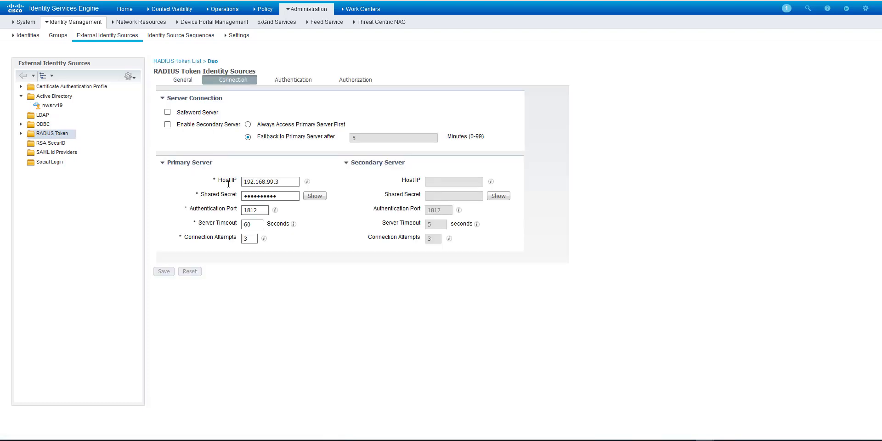
left_click(180, 80)
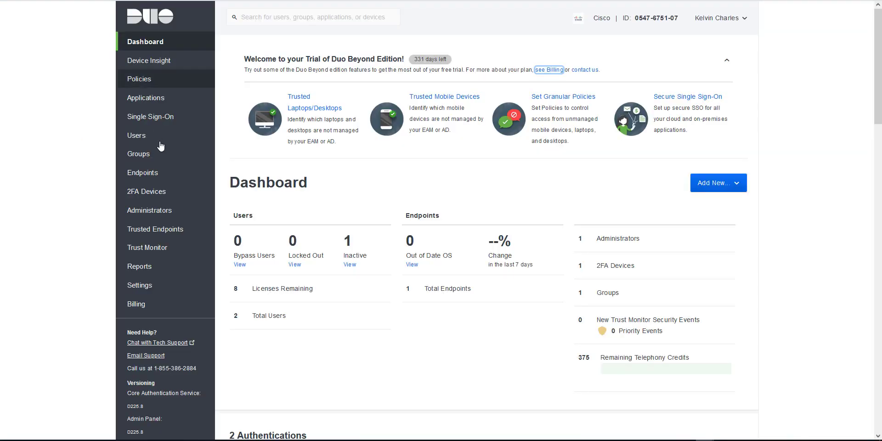
Step: In the Duo Admin Panel, open the Authentication Log report and examine the wizkiddemo RADIUS entries and their second factors
left_click(155, 272)
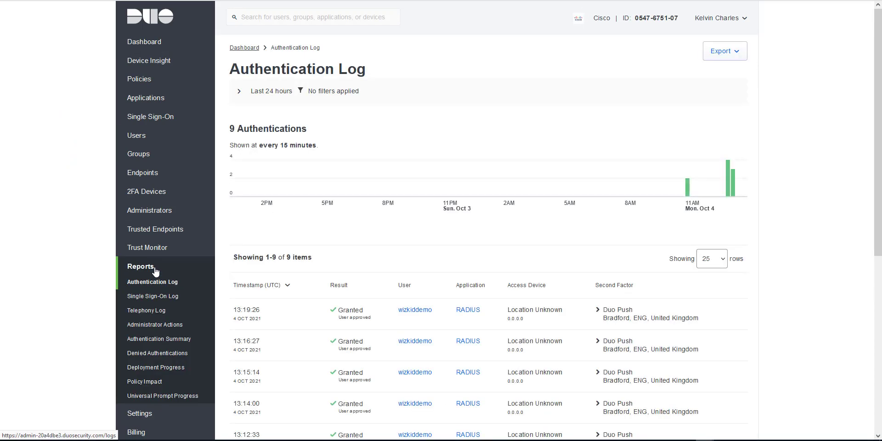
scroll(586, 272, "down", 1)
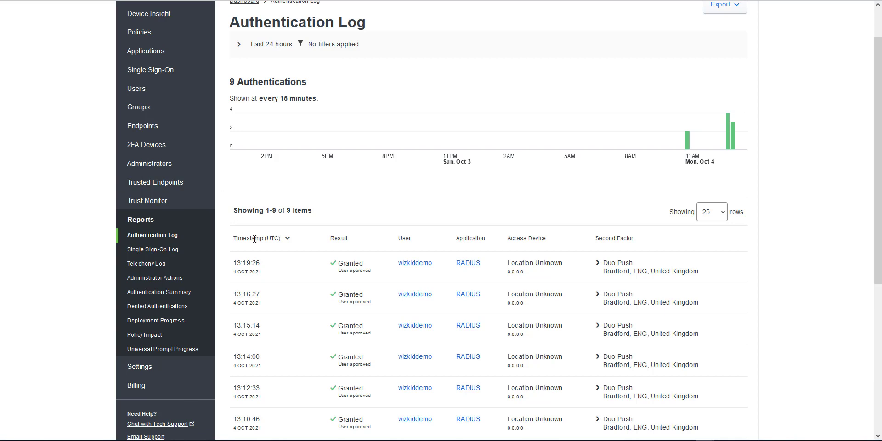
scroll(278, 261, "up", 1)
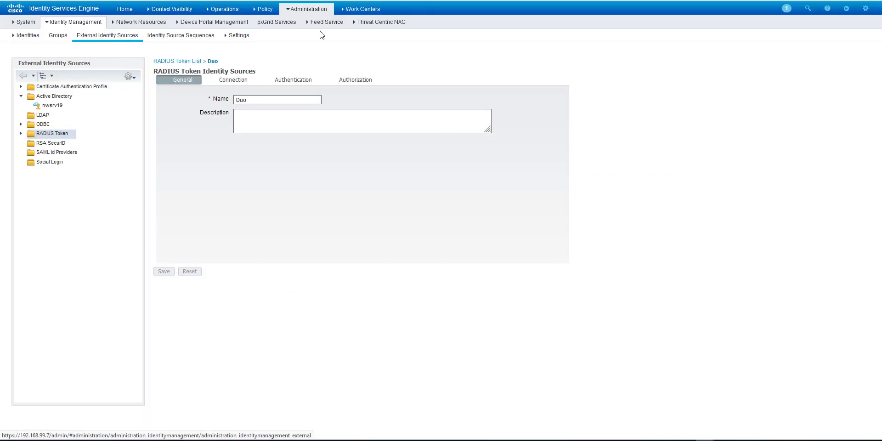
Step: Return to Cisco ISE and open the TACACS live logs
mouse_move(267, 25)
mouse_move(232, 8)
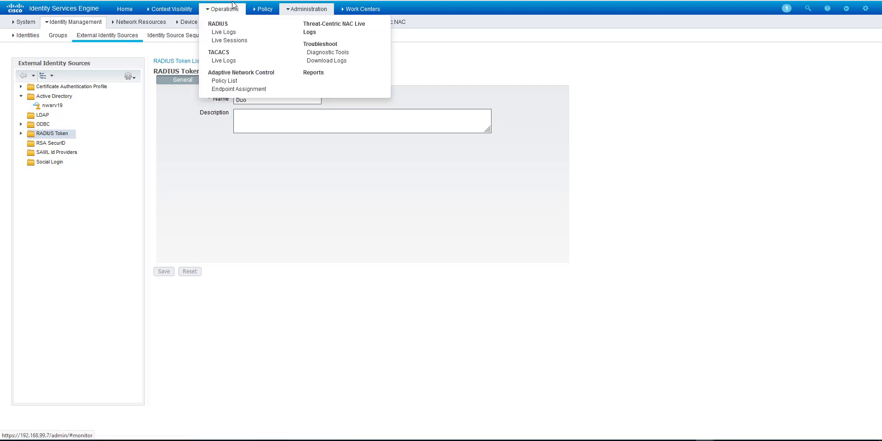
left_click(225, 33)
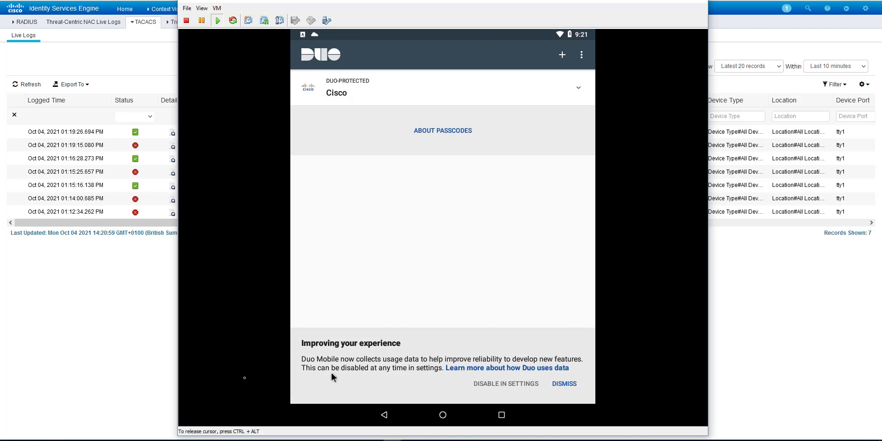
Step: Restart the PuTTY session to 192.168.107.10 and enter the username wizkiddemo and the account password
left_click(495, 236)
right_click(308, 194)
left_click(344, 292)
type("wizkiddde")
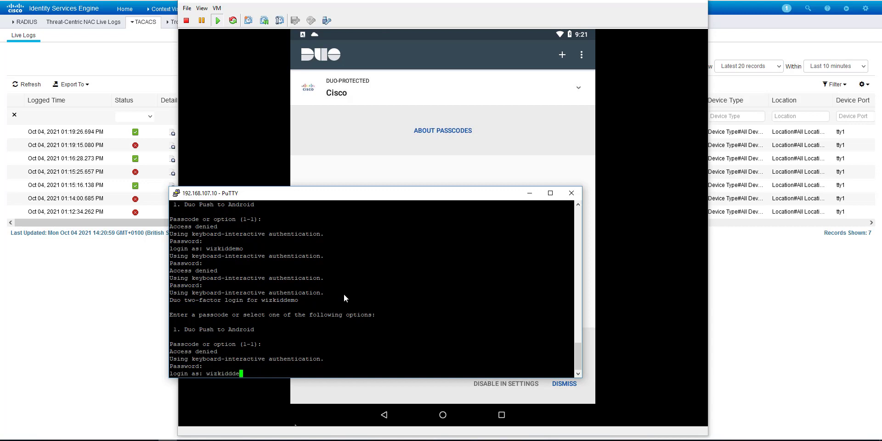
key("BackSpace")
key("BackSpace")
type("emo")
key("Return")
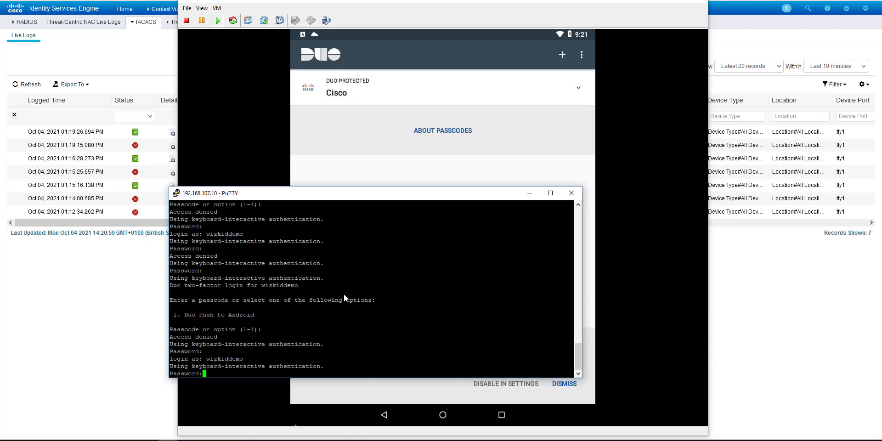
key("Return")
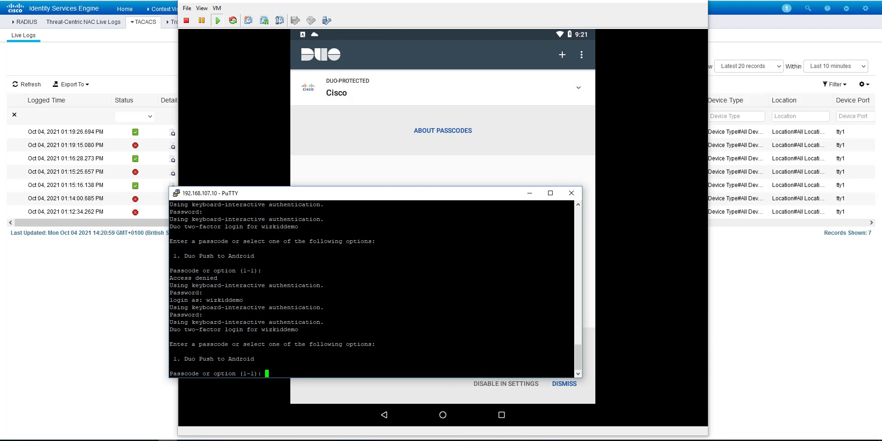
Step: Select option 1, Duo Push to Android, approve the RADIUS login request in Duo Mobile and switch back to PuTTY
type("1")
key("Return")
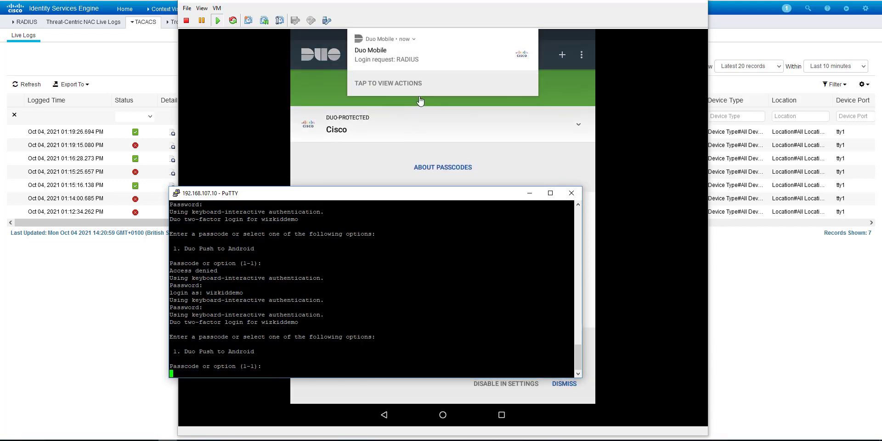
left_click(436, 73)
left_click(436, 72)
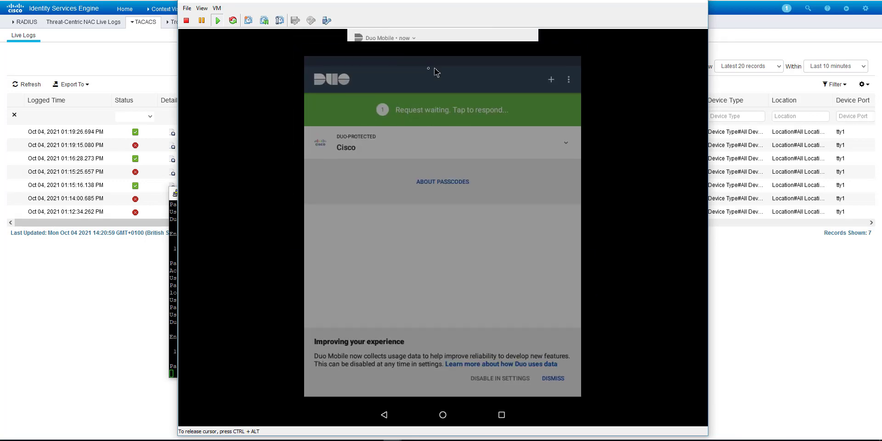
left_click(381, 394)
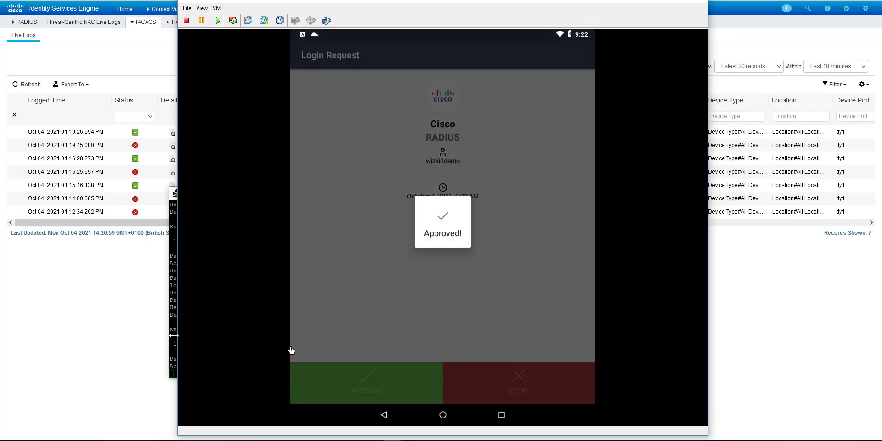
key("alt+Tab")
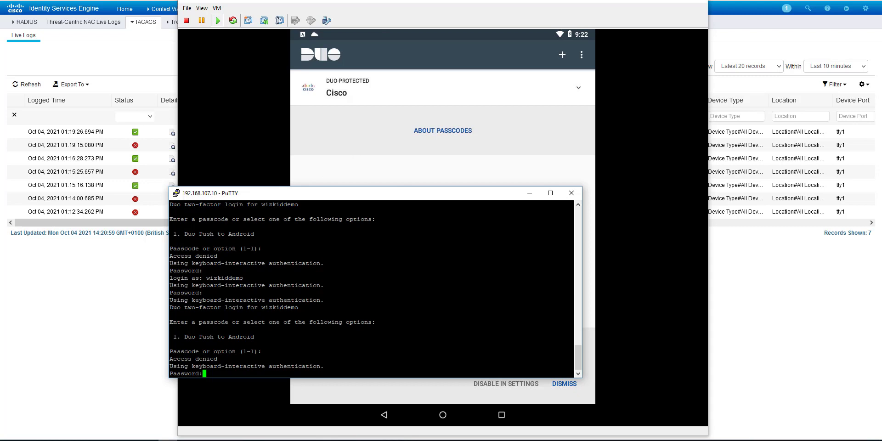
Step: Submit the account password in PuTTY, reveal the Cisco passcode in Duo Mobile and enter that passcode at the two-factor prompt
key("Return")
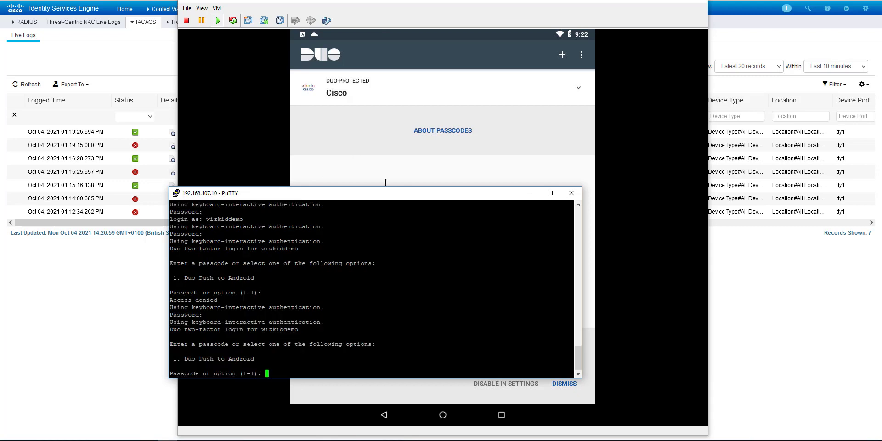
left_click(390, 94)
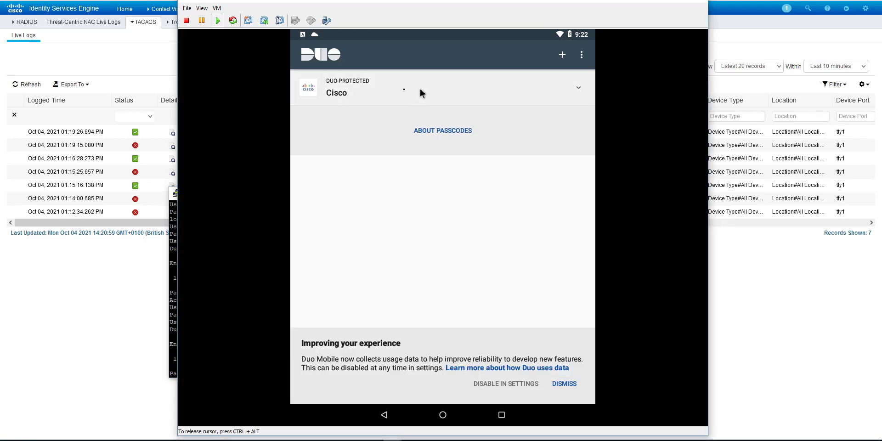
key("ctrl+alt")
left_click(174, 198)
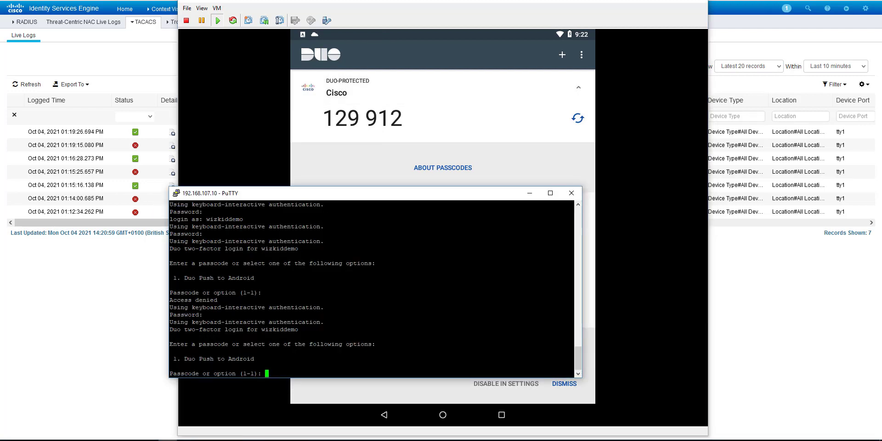
key("Return")
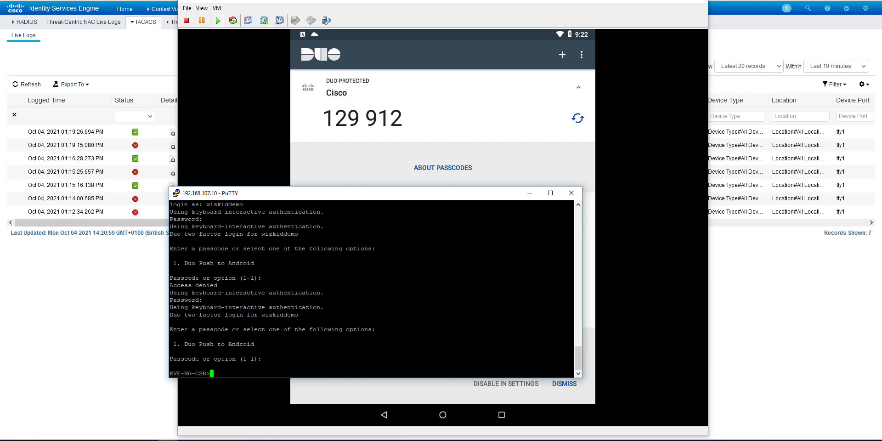
Step: Enter privileged EXEC mode on EVE-NG-CSR with the en command and the enable password
type("en")
key("Return")
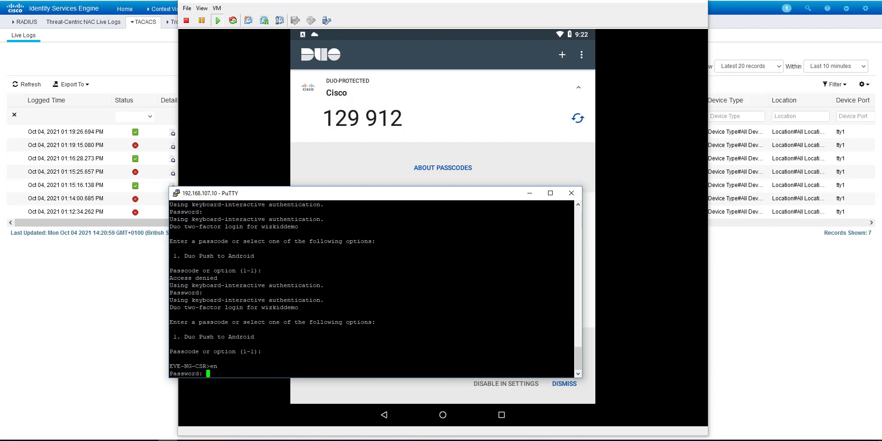
key("Return")
key("Return")
key("Return")
key("Return")
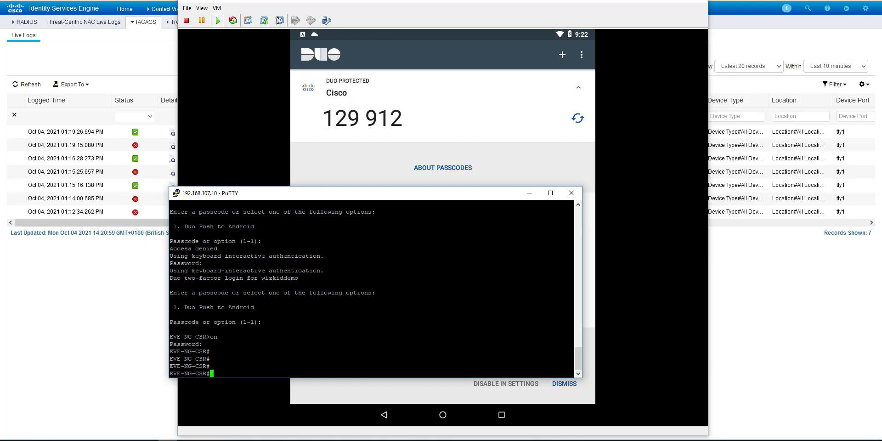
left_click_drag(570, 368, 182, 344)
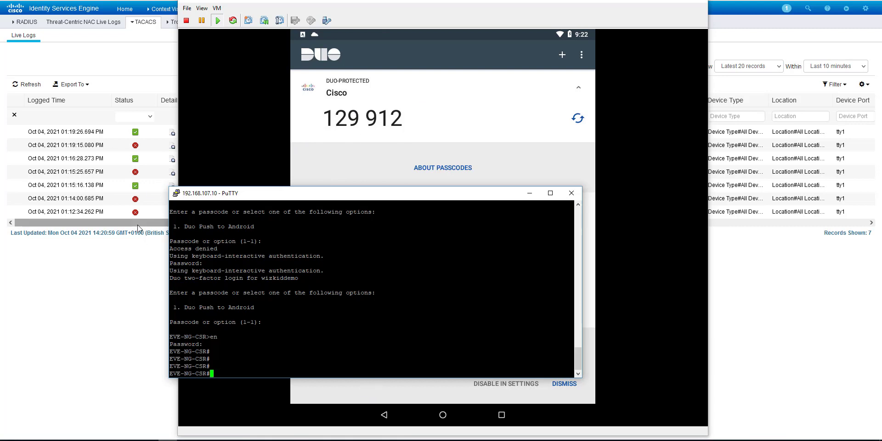
Step: Refresh the ISE TACACS live logs and examine the detail reports of the two latest wizkiddemo authentications, closing each report
left_click(22, 87)
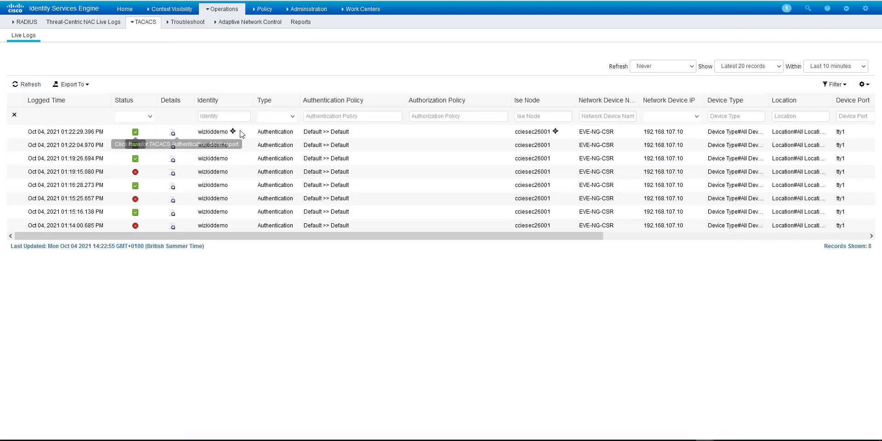
left_click(172, 147)
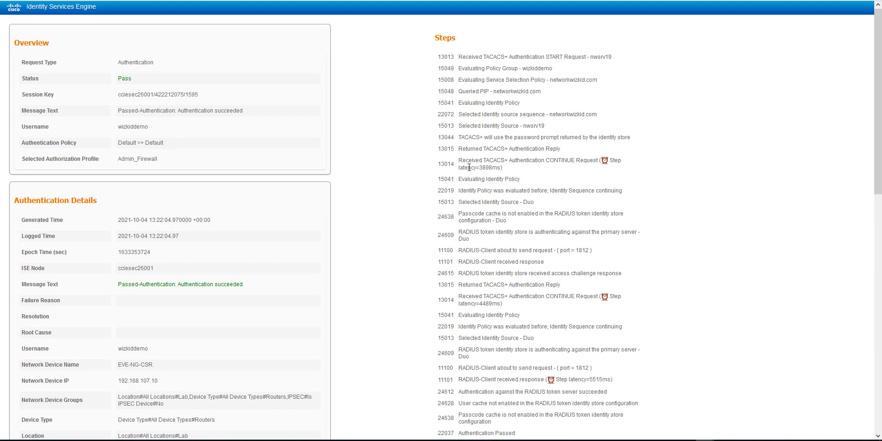
scroll(292, 183, "down", 2)
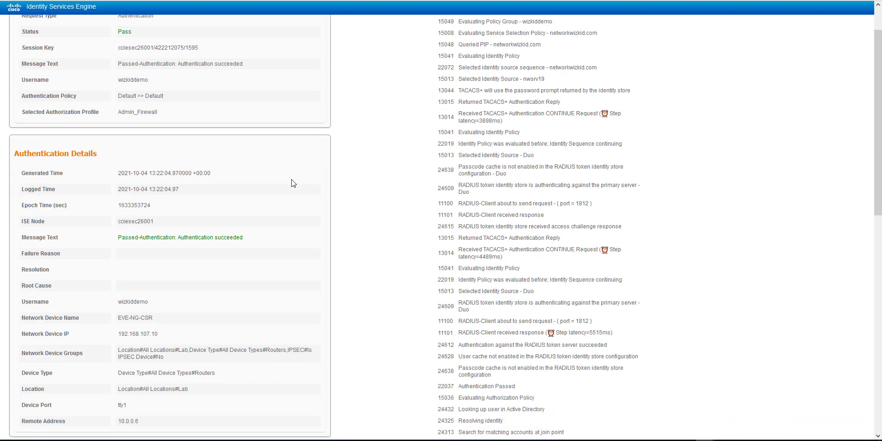
left_click_drag(119, 255, 164, 255)
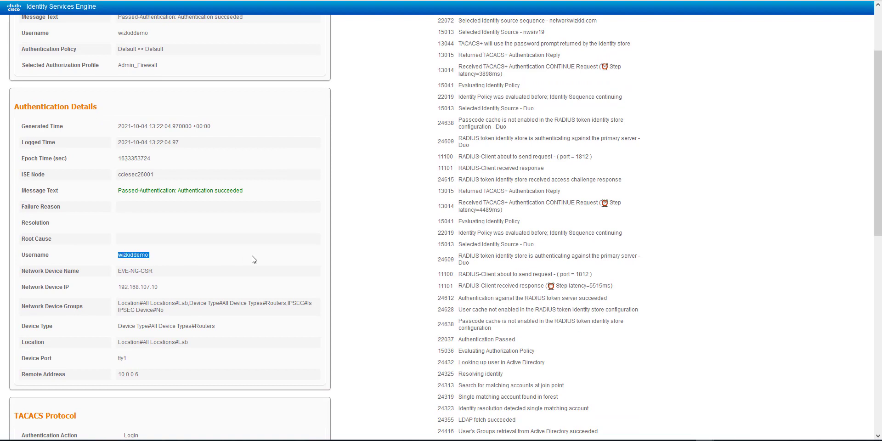
scroll(613, 272, "down", 2)
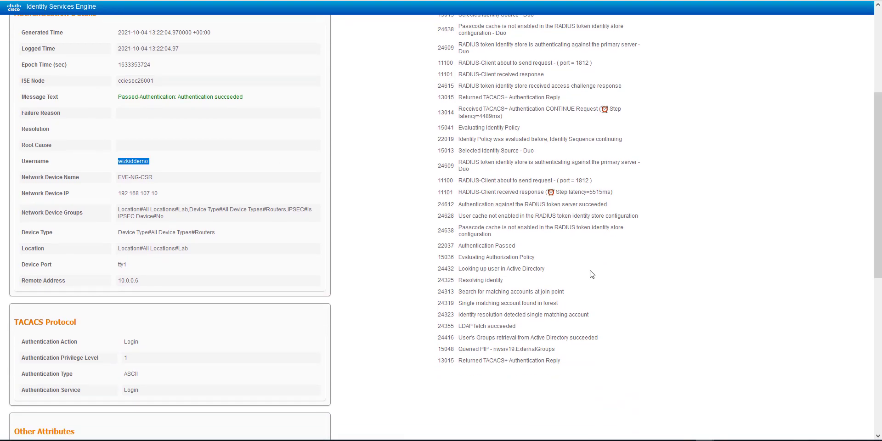
scroll(592, 274, "down", 2)
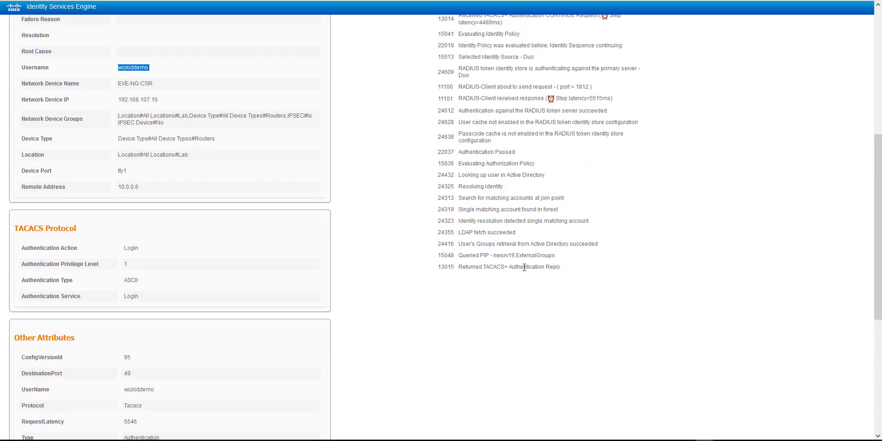
left_click_drag(102, 370, 146, 374)
scroll(245, 338, "up", 6)
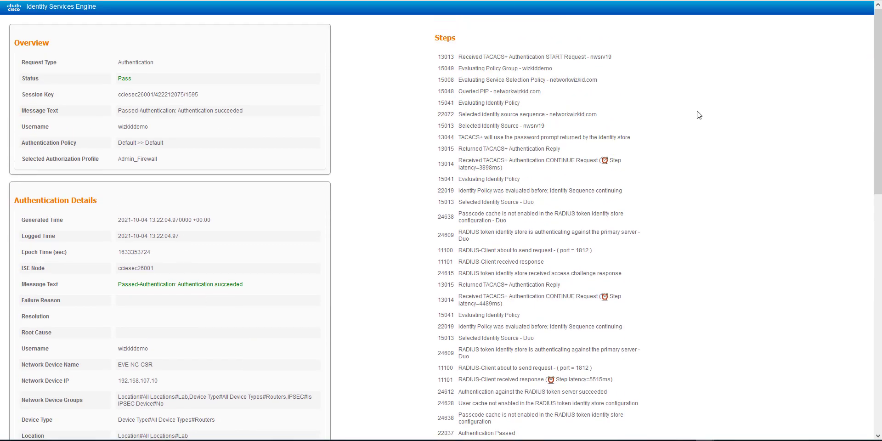
key("ctrl+w")
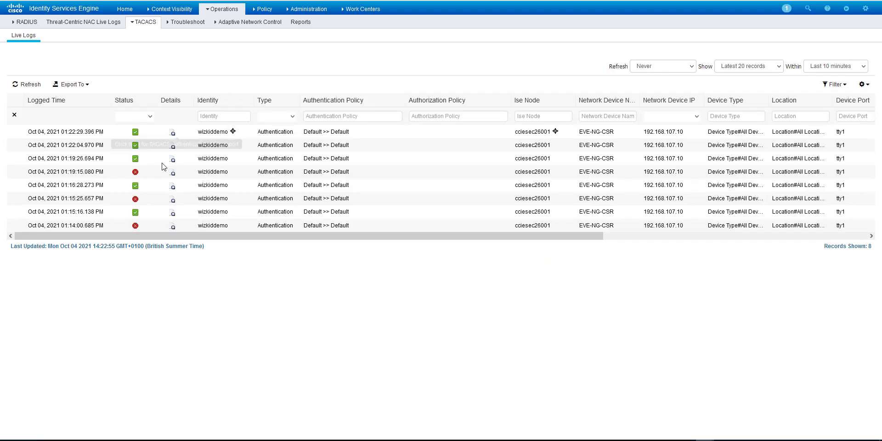
left_click(172, 134)
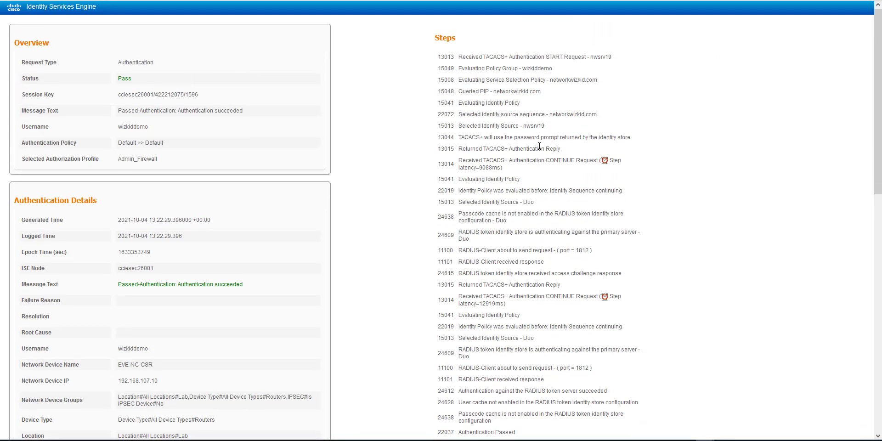
key("ctrl+w")
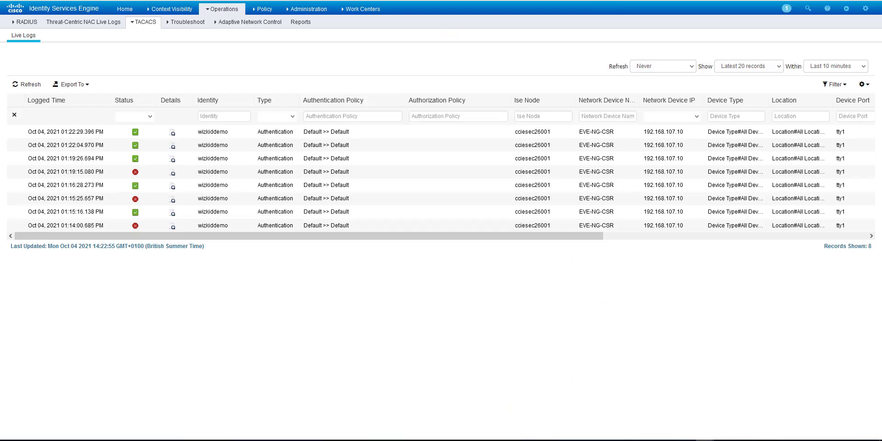
Step: Switch to the Duo Admin Panel and examine the Denied Authentications report, including its methods, result reasons and top denied users
key("alt+Tab")
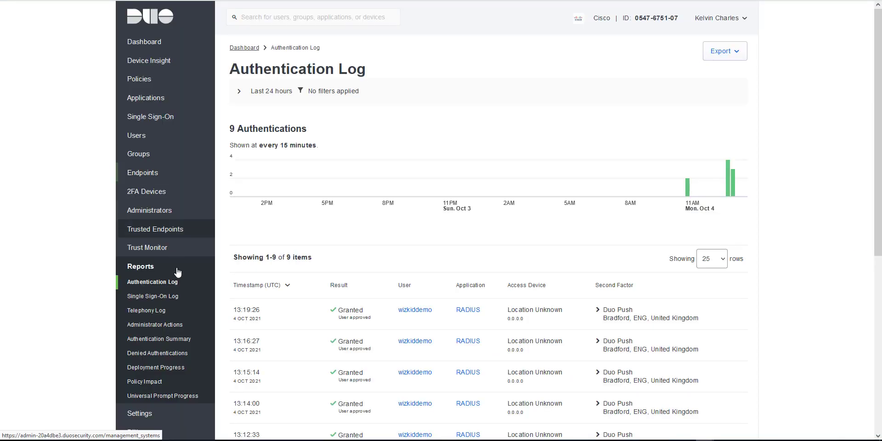
left_click(170, 354)
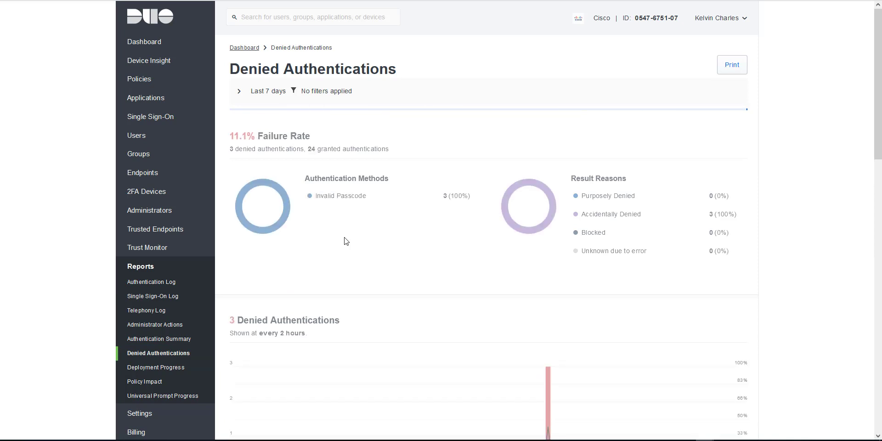
scroll(346, 241, "down", 2)
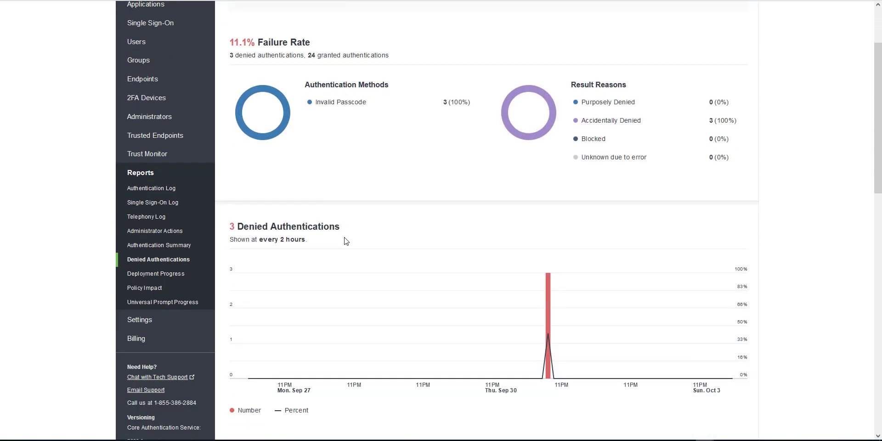
scroll(346, 241, "down", 6)
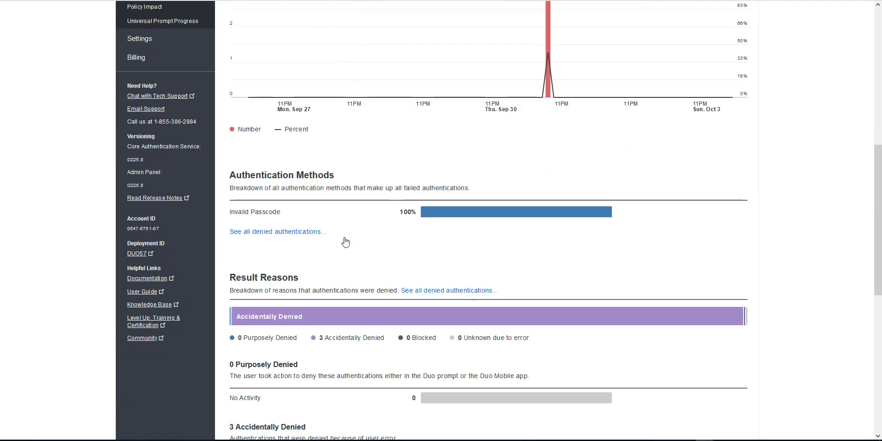
scroll(346, 241, "down", 2)
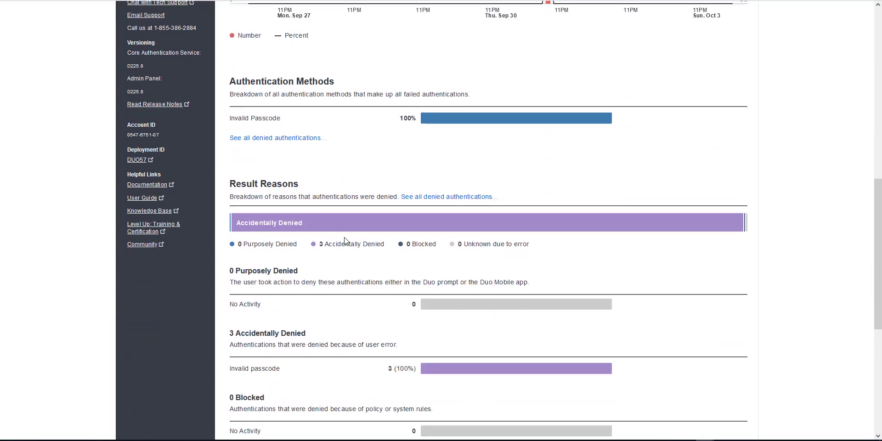
scroll(346, 240, "down", 6)
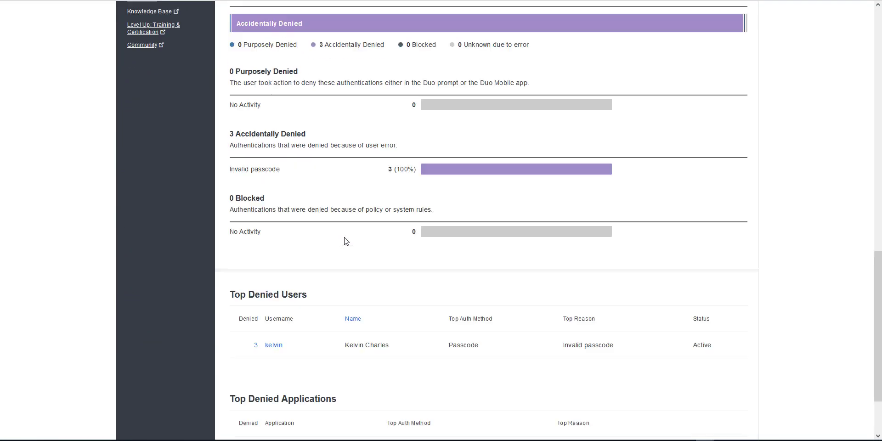
scroll(346, 241, "up", 15)
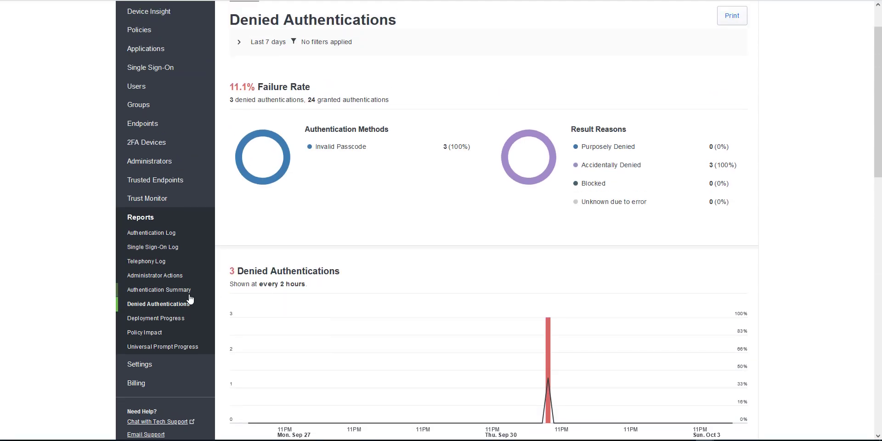
Step: Reopen the Authentication Log report and examine the latest wizkiddemo RADIUS entries, their results and second factors
left_click(158, 233)
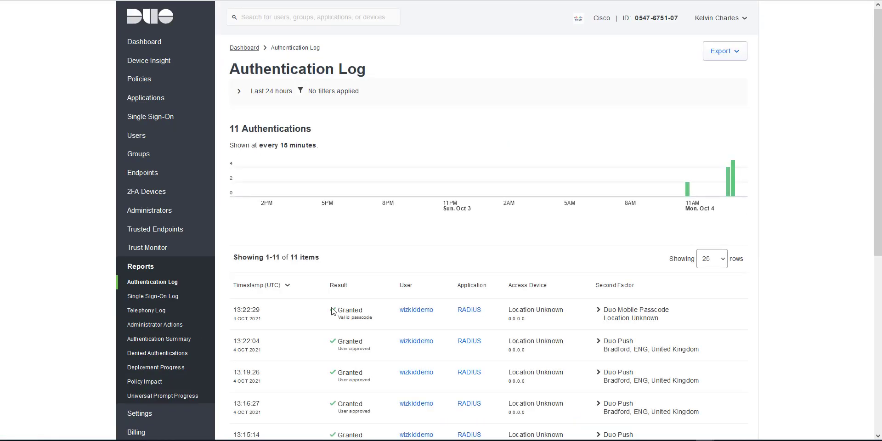
scroll(304, 184, "down", 2)
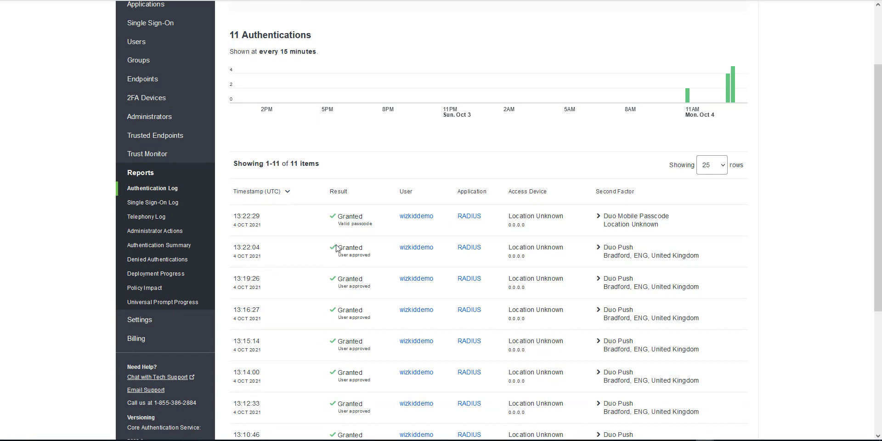
scroll(348, 210, "down", 5)
scroll(367, 255, "up", 6)
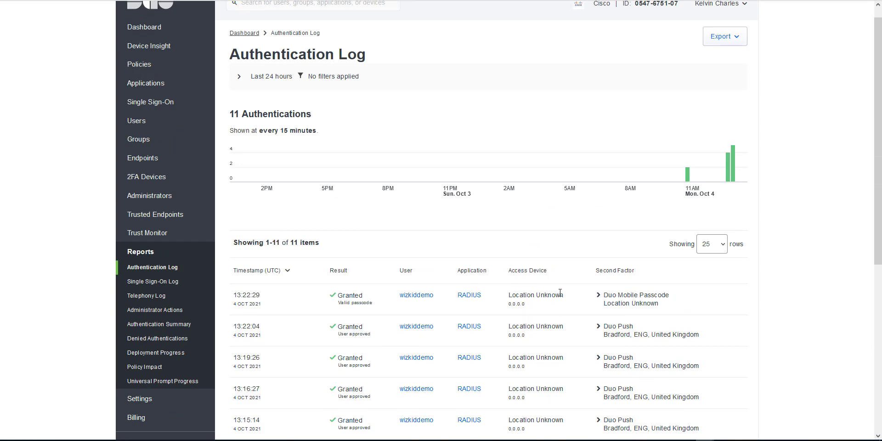
scroll(547, 324, "down", 2)
scroll(547, 325, "up", 3)
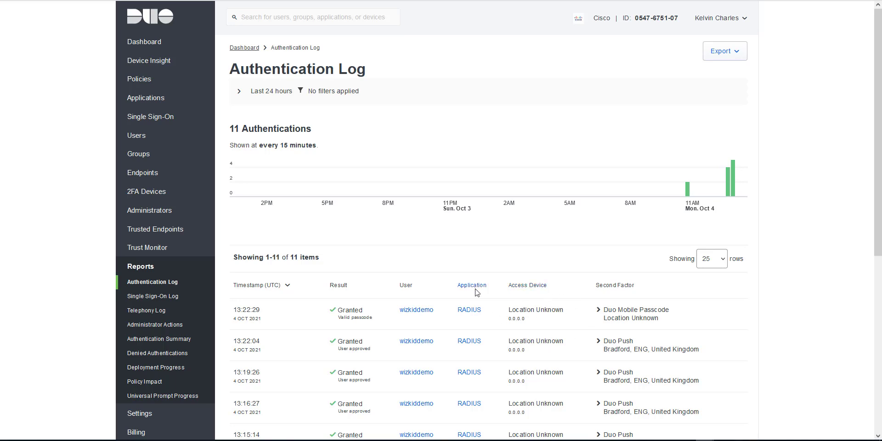
scroll(597, 312, "down", 1)
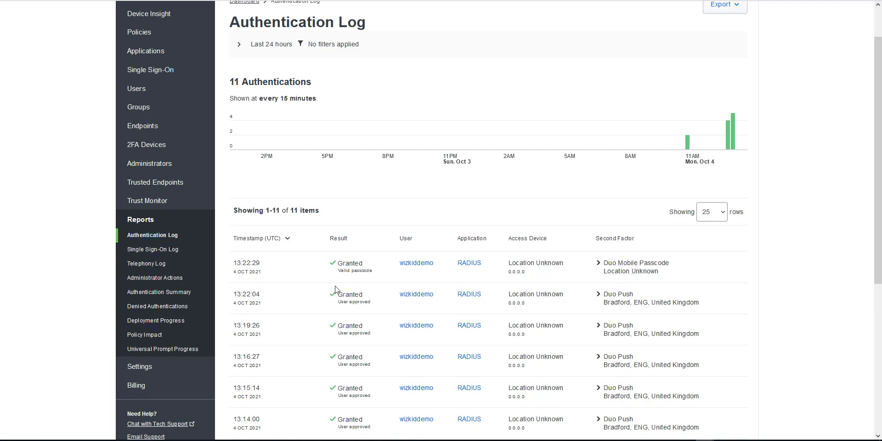
Step: Inspect the second-factor details of the latest Duo Mobile Passcode and Duo Push entries, collapsing each again
left_click(598, 264)
left_click(600, 264)
left_click(601, 295)
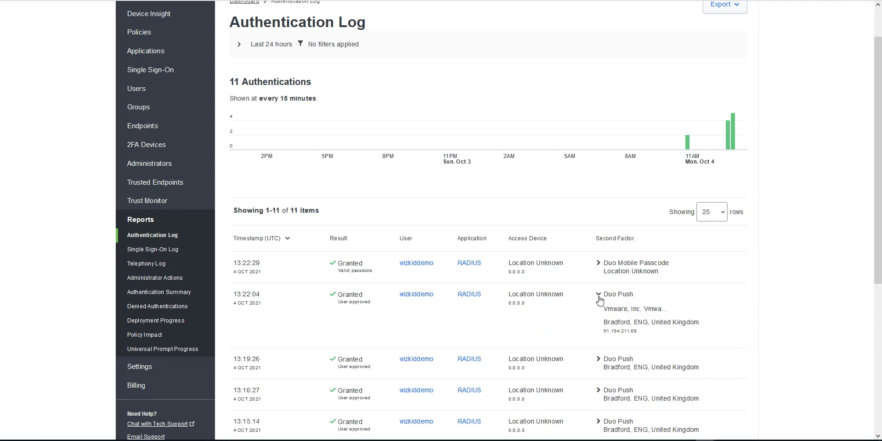
left_click(614, 296)
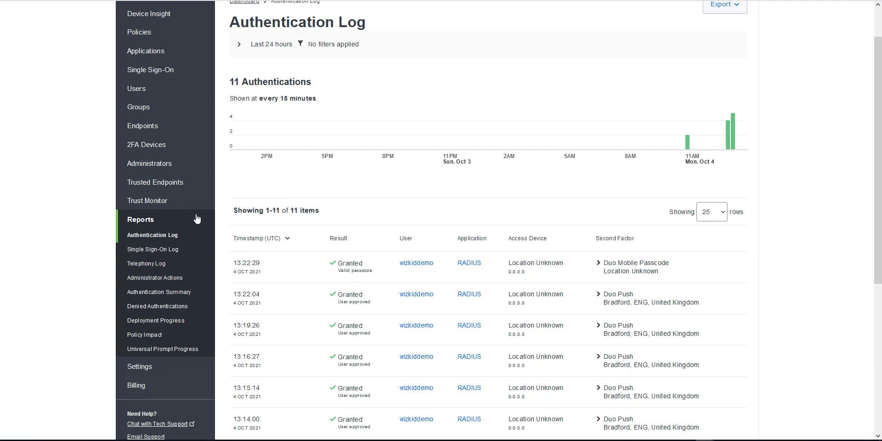
Step: Open the Vmware Virtual Platform phone among the 2FA devices and examine its device info and device security
left_click(154, 146)
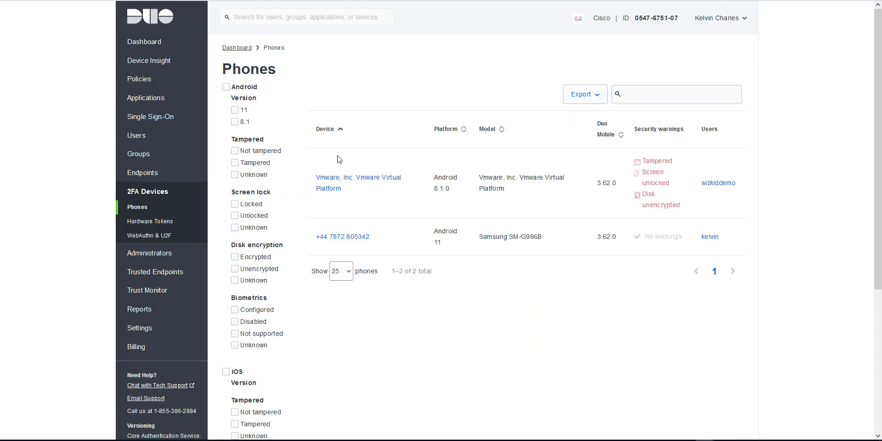
left_click(335, 183)
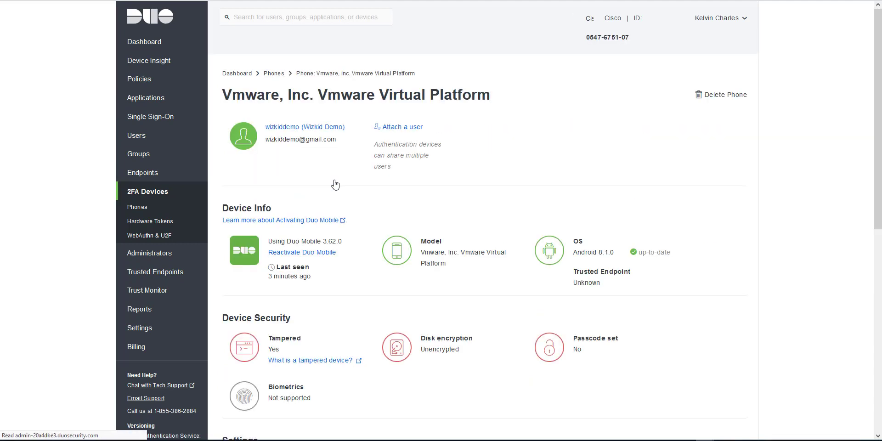
scroll(333, 185, "down", 1)
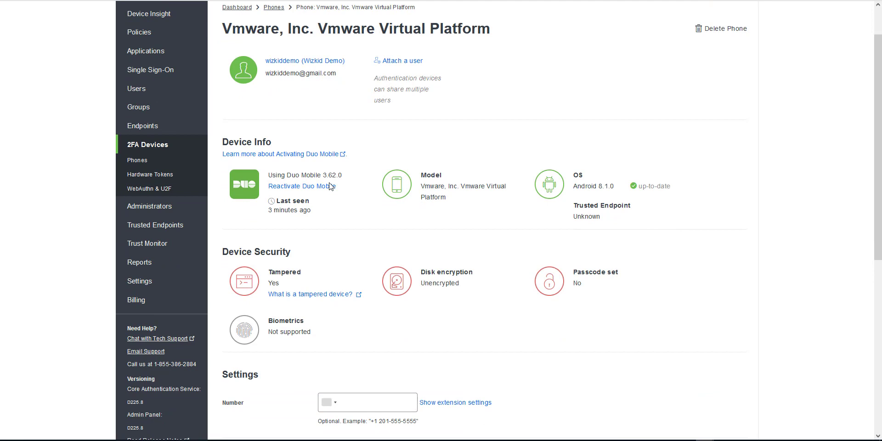
scroll(330, 185, "down", 1)
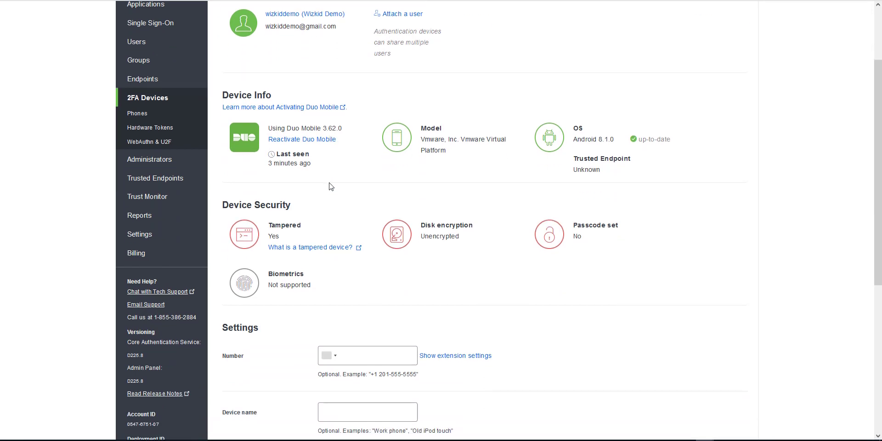
Step: Review the phone's attached user and security details, and open Device Insight to examine operating systems by platform and trusted endpoints
scroll(330, 186, "up", 2)
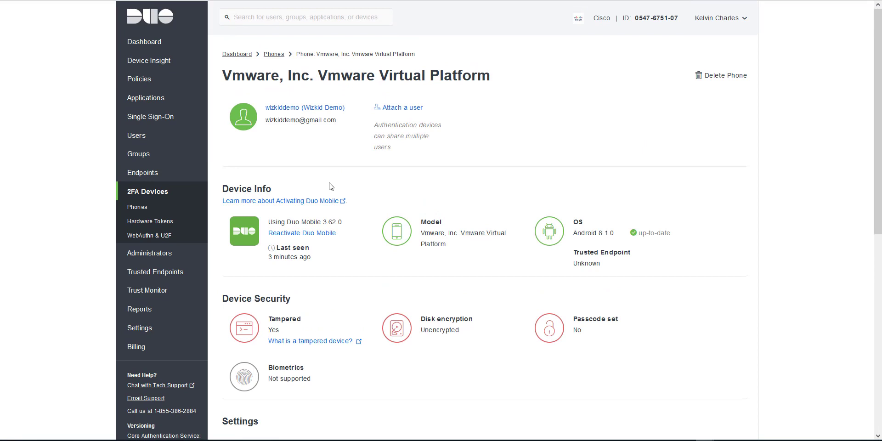
scroll(330, 186, "down", 1)
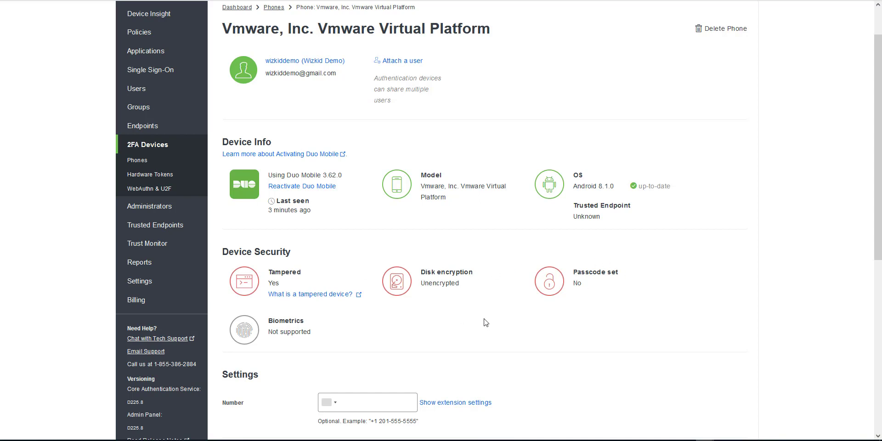
scroll(486, 322, "down", 1)
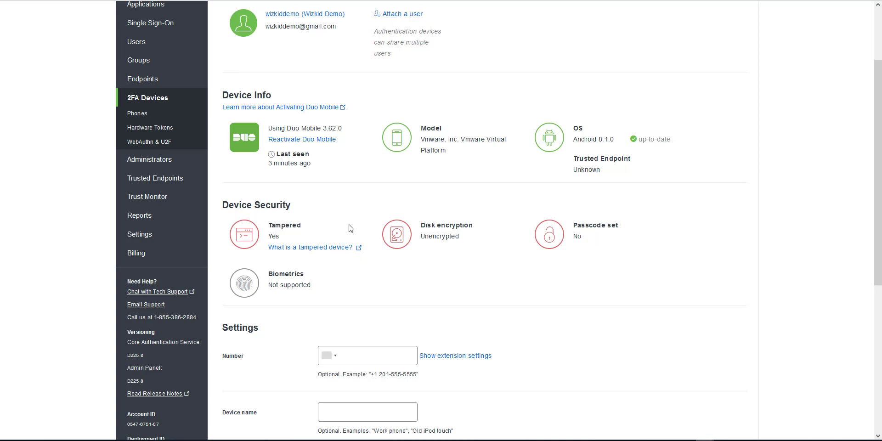
scroll(351, 225, "up", 2)
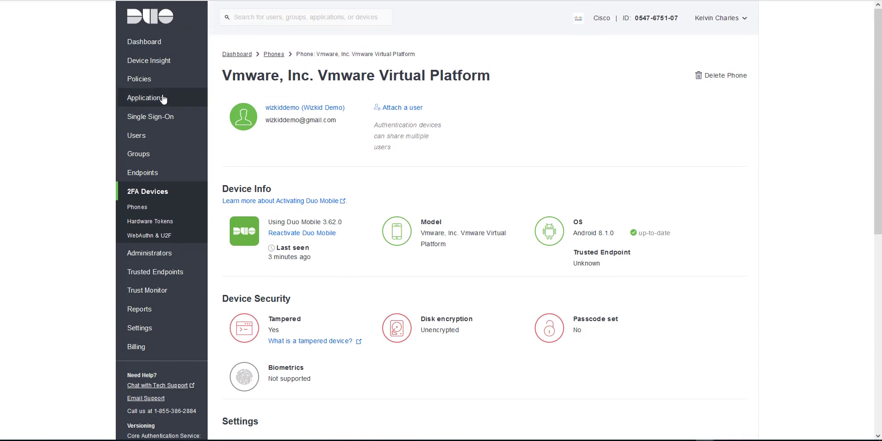
left_click(146, 61)
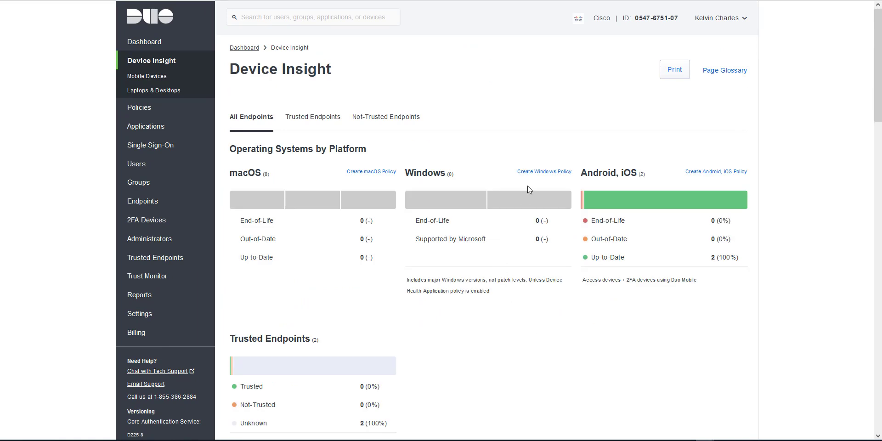
scroll(528, 186, "down", 3)
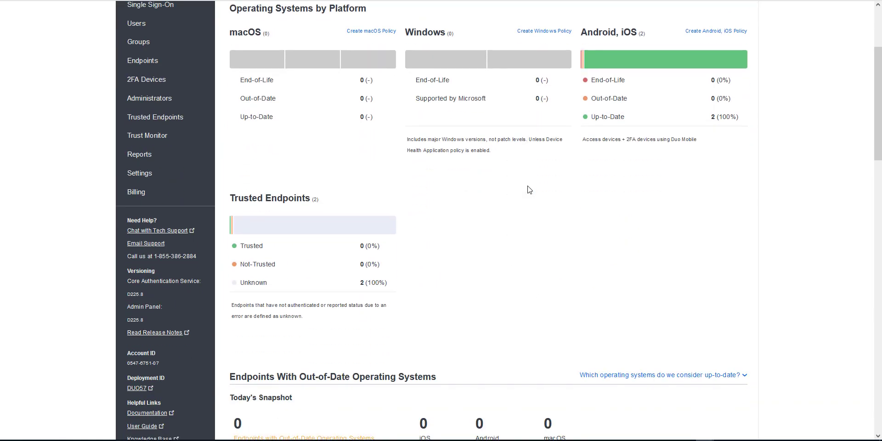
scroll(529, 189, "down", 4)
scroll(528, 189, "up", 7)
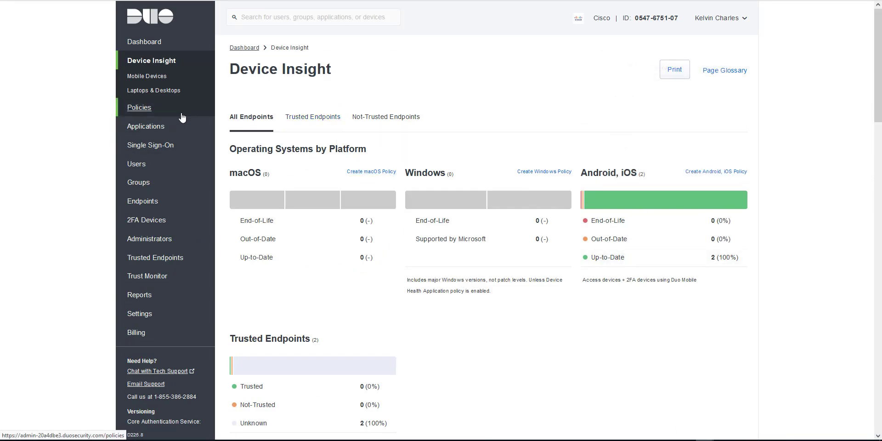
Step: Examine the Mobile Devices insight for Android tampering, screen lock and biometrics, and list the tampered Android phones
left_click(173, 77)
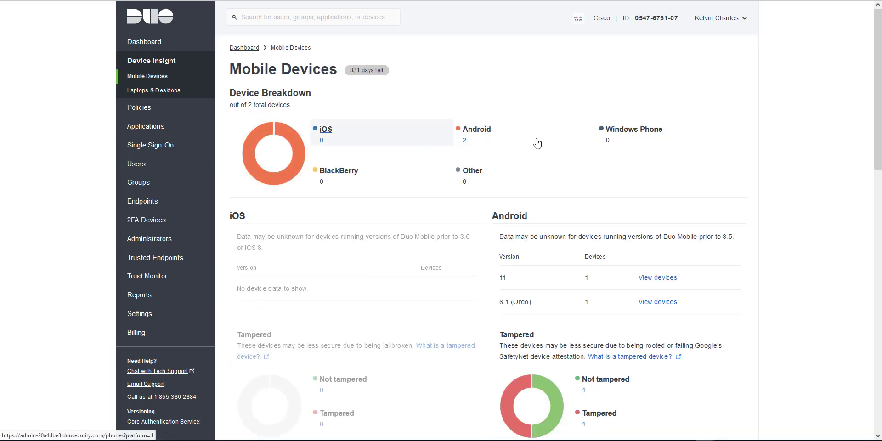
scroll(591, 165, "down", 4)
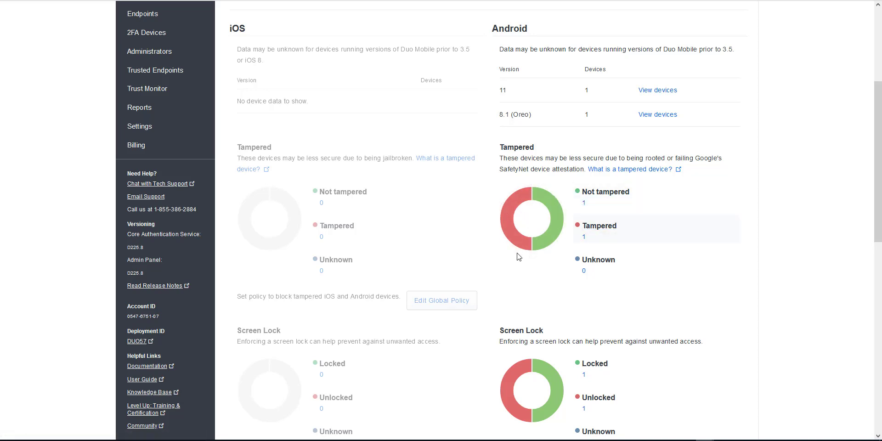
scroll(580, 261, "down", 3)
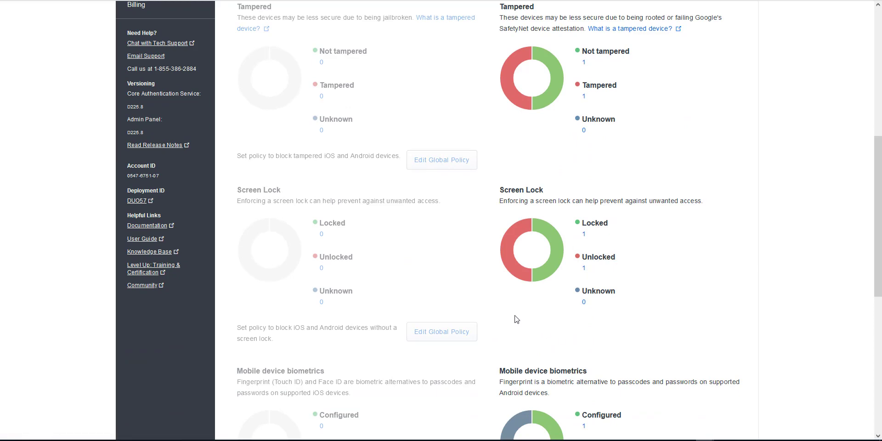
scroll(507, 262, "down", 4)
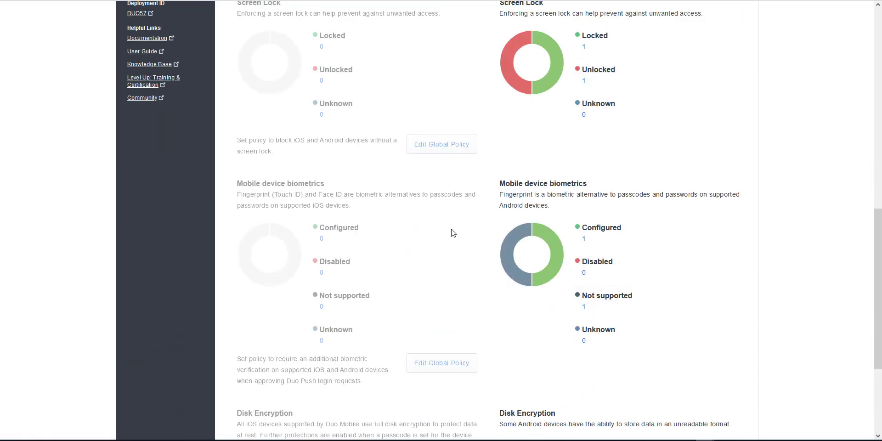
scroll(513, 303, "down", 2)
scroll(513, 309, "down", 1)
scroll(513, 309, "up", 10)
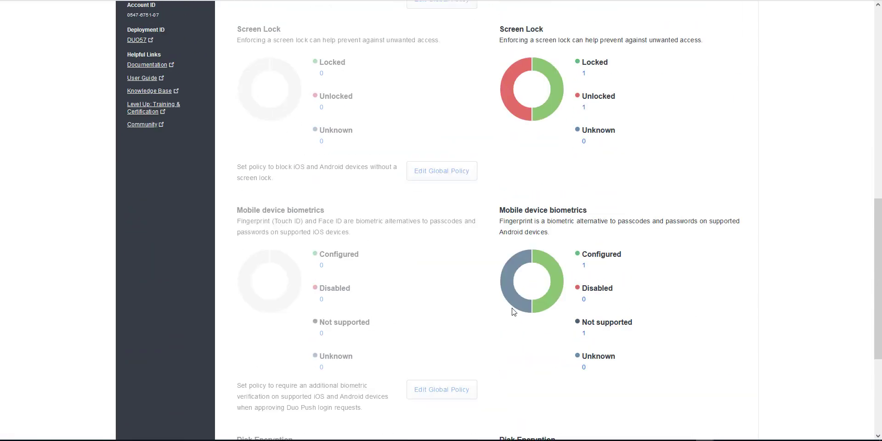
scroll(513, 304, "up", 2)
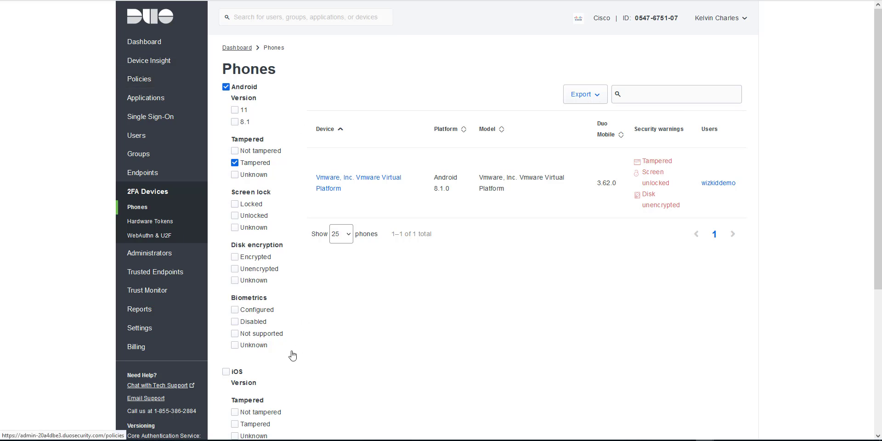
Step: Switch to the PuTTY session on EVE-NG-CSR and enter global configuration mode with conf t
key("alt+Tab")
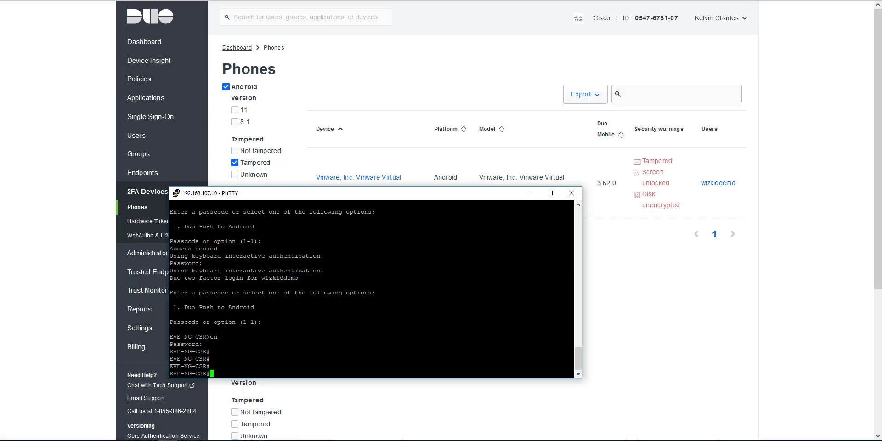
key("Return")
key("Return")
key("Return")
type("conf t")
key("Return")
key("Return")
key("Return")
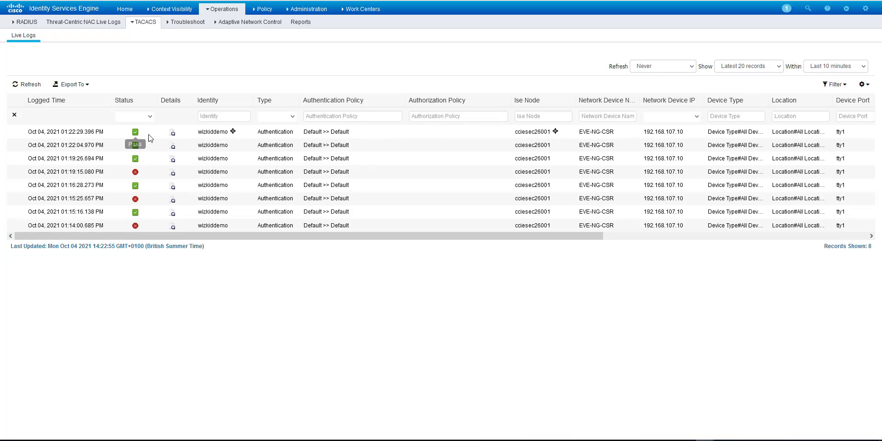
Step: Open the details of the latest wizkiddemo entry in the ISE TACACS Live Logs and examine its authentication details and steps
left_click(173, 134)
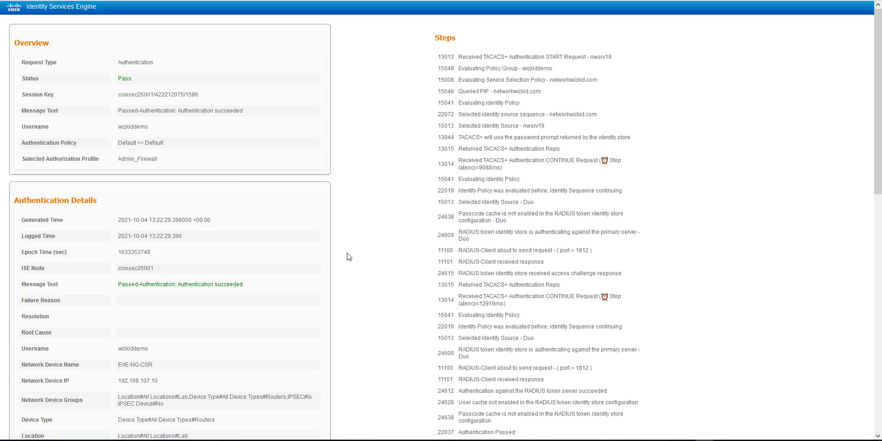
scroll(349, 257, "down", 6)
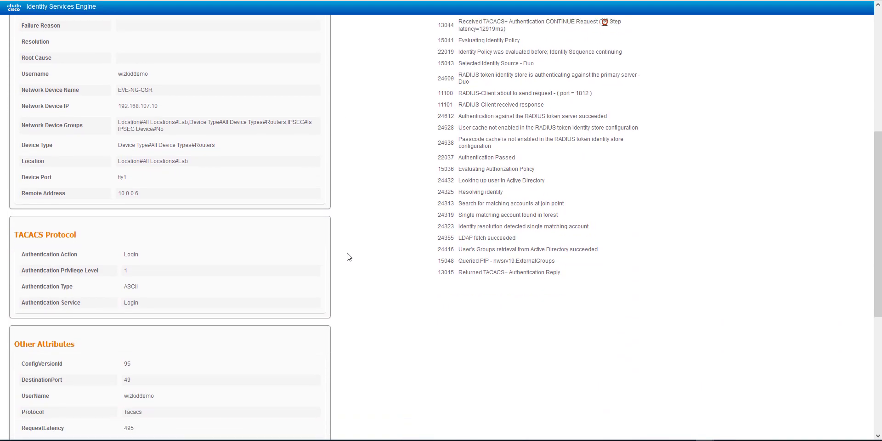
scroll(349, 256, "up", 6)
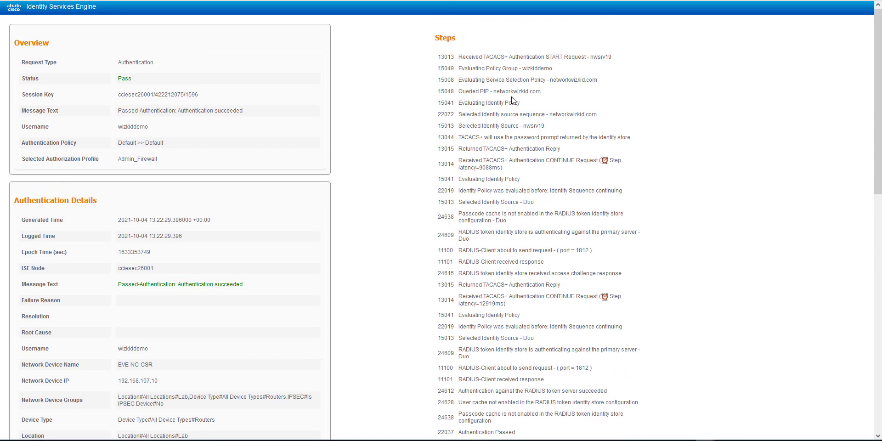
scroll(481, 109, "down", 2)
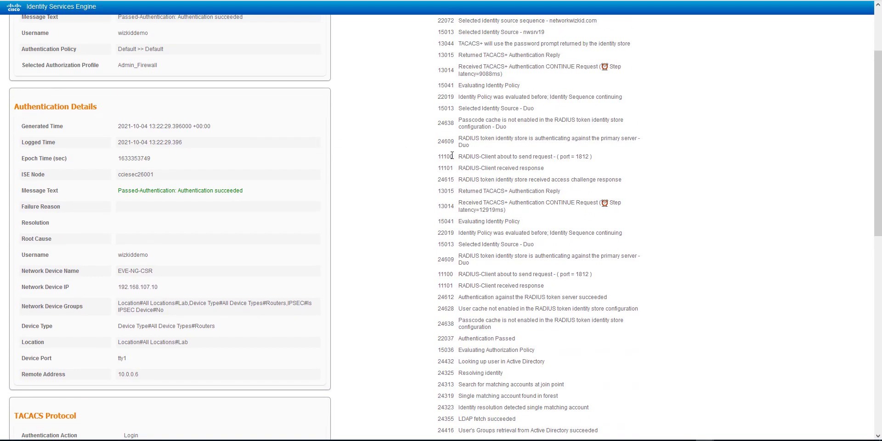
scroll(449, 154, "up", 2)
Step: Highlight the status, session key, message text and username in the authentication report's overview
left_click_drag(132, 79, 113, 80)
left_click_drag(143, 110, 96, 95)
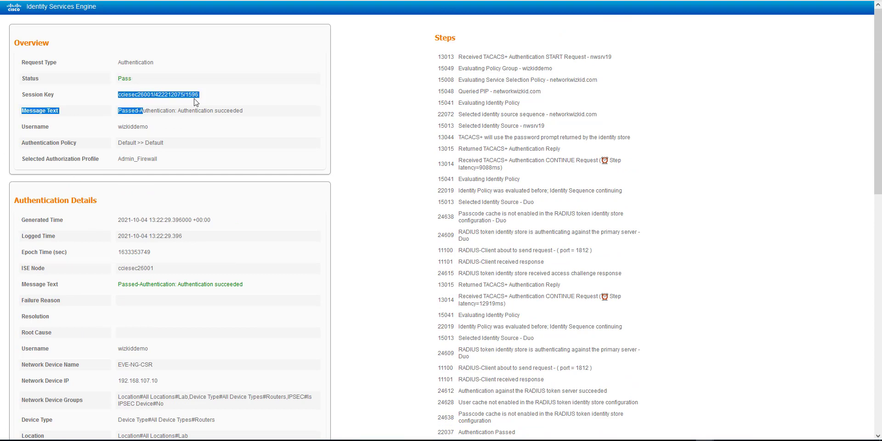
left_click(391, 166)
left_click_drag(150, 128, 111, 128)
scroll(528, 212, "down", 2)
scroll(524, 189, "up", 2)
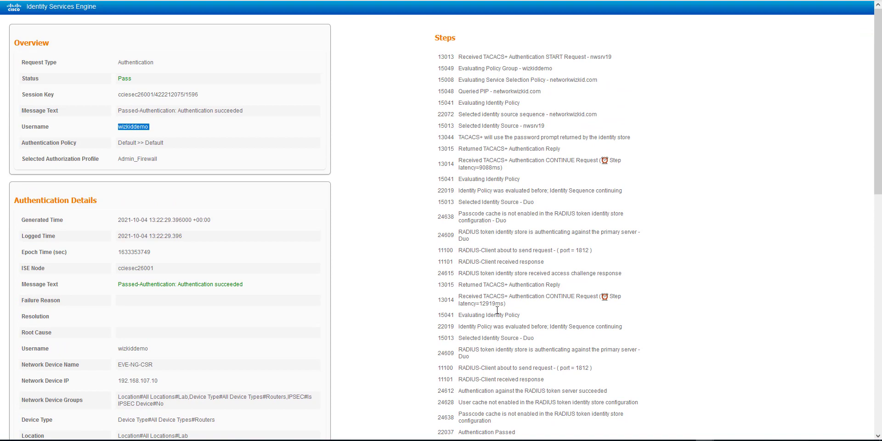
Step: Highlight the Duo RADIUS token authentication step and the final Active Directory group retrieval steps, and examine the rest of the report
left_click_drag(463, 232, 611, 232)
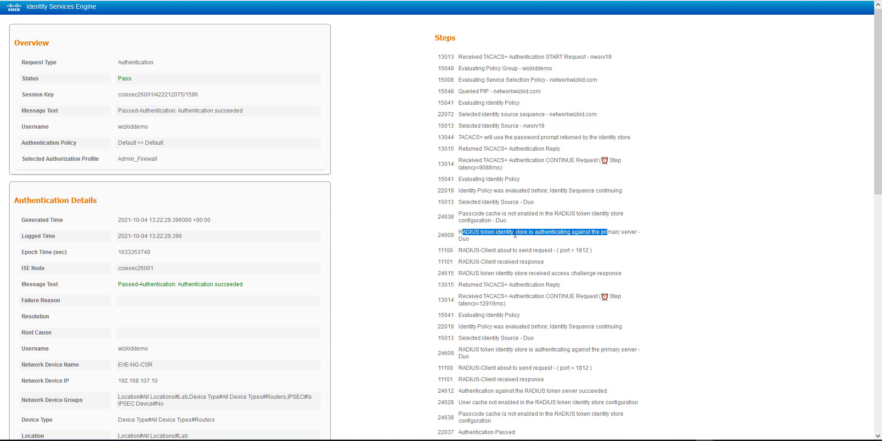
double_click(464, 239)
scroll(556, 283, "down", 1)
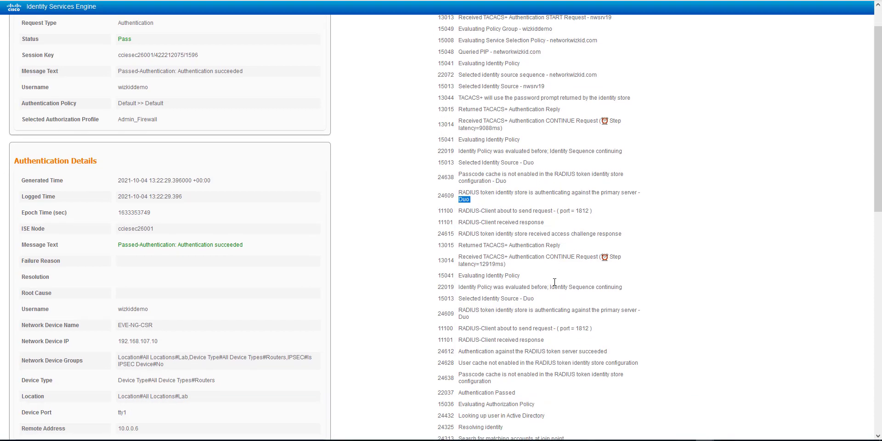
scroll(554, 283, "down", 4)
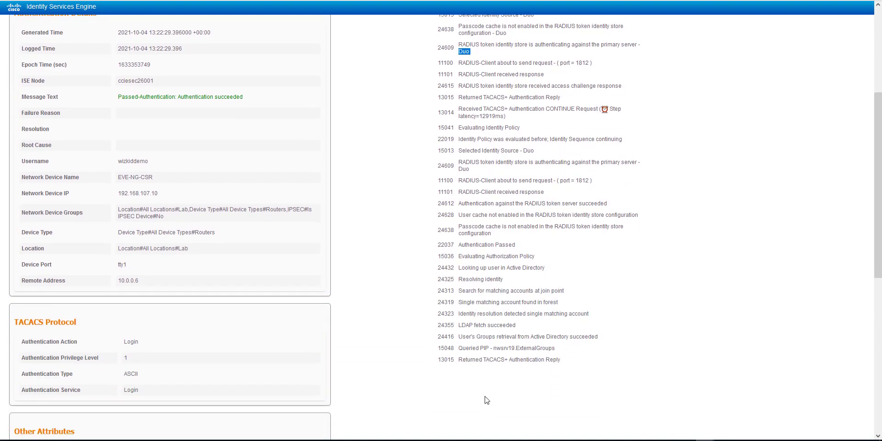
left_click_drag(575, 363, 449, 340)
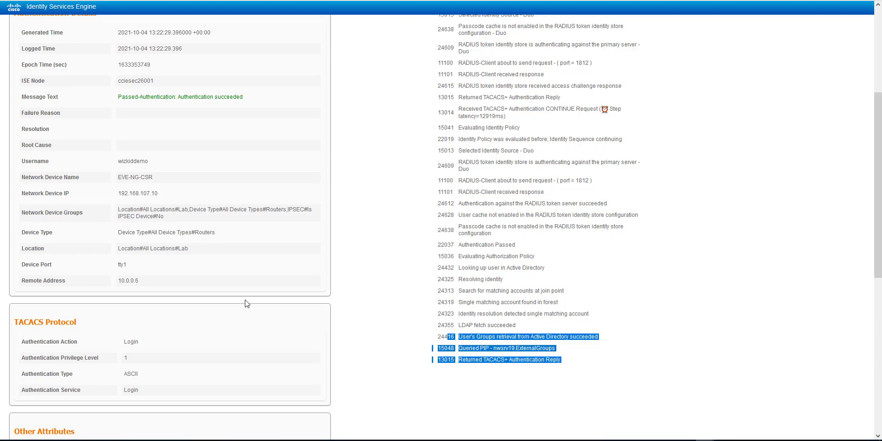
scroll(246, 301, "down", 7)
scroll(247, 303, "up", 12)
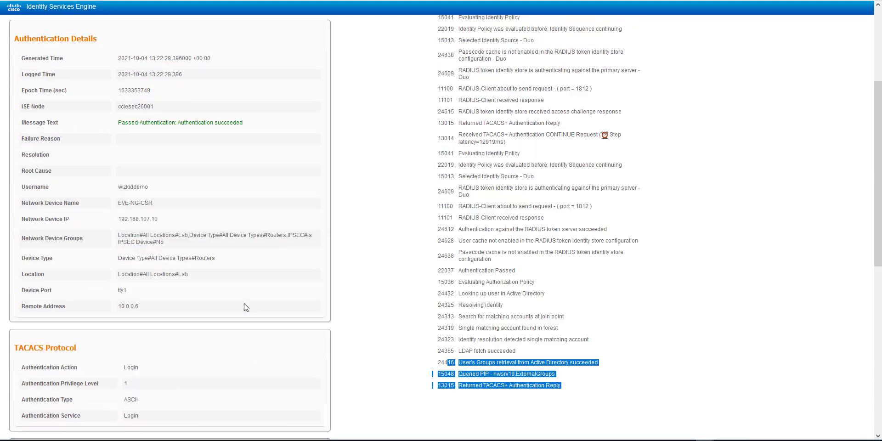